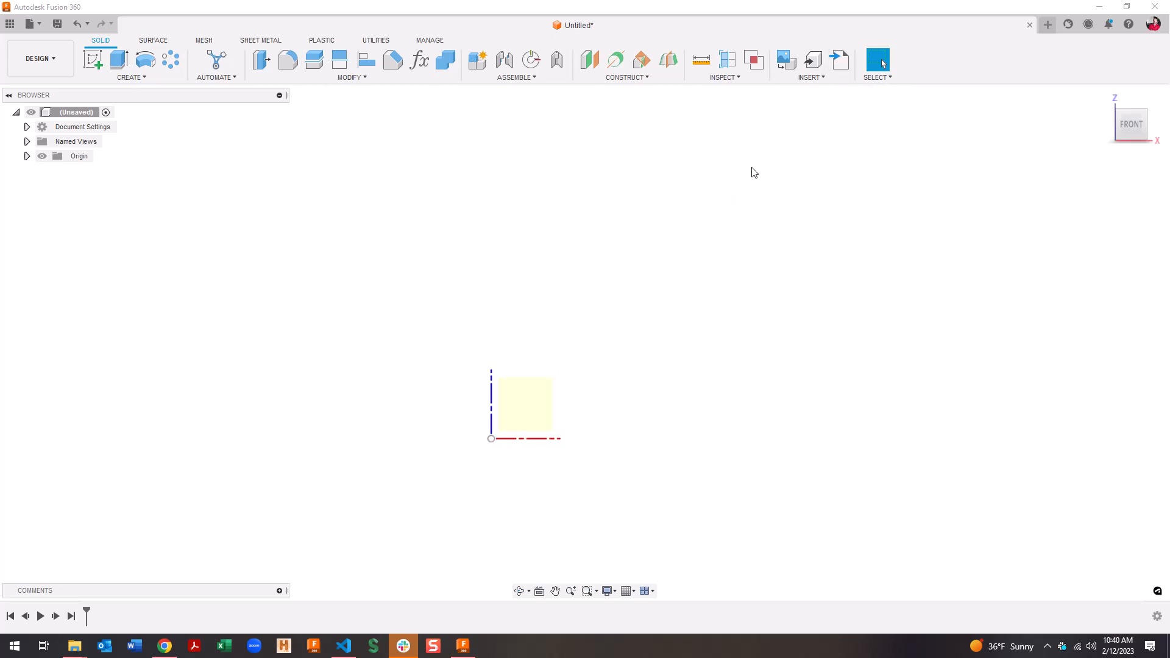
Insert the router bit PNG from the computer as a canvas on the front plane
click(820, 77)
click(816, 117)
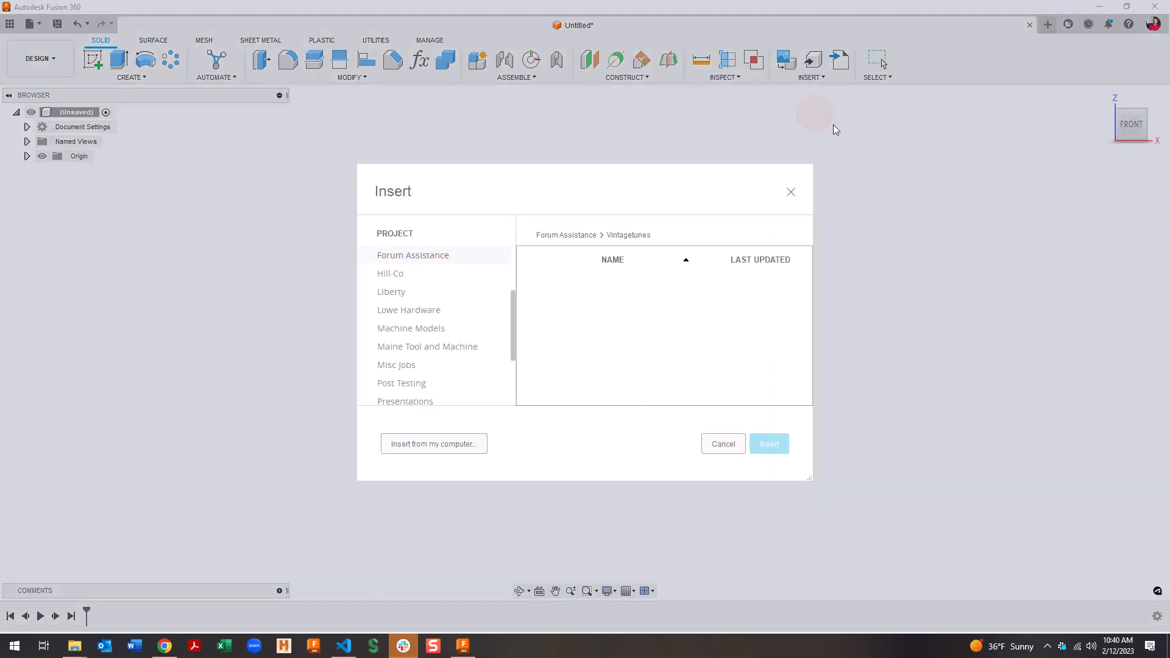
click(415, 445)
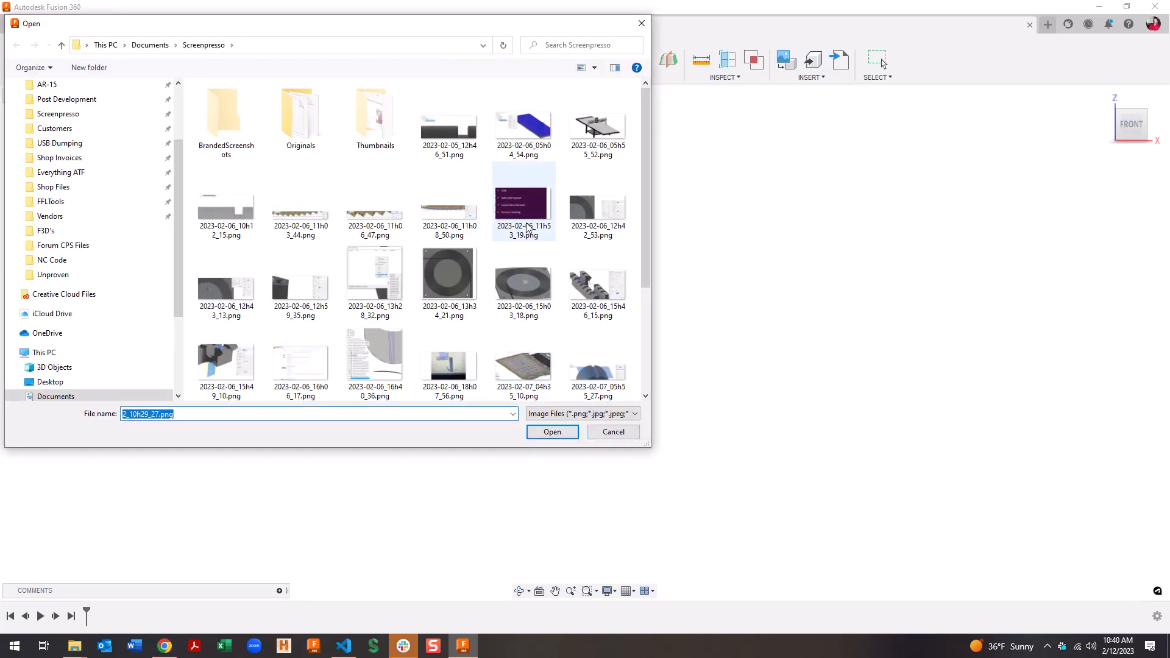
double_click(451, 282)
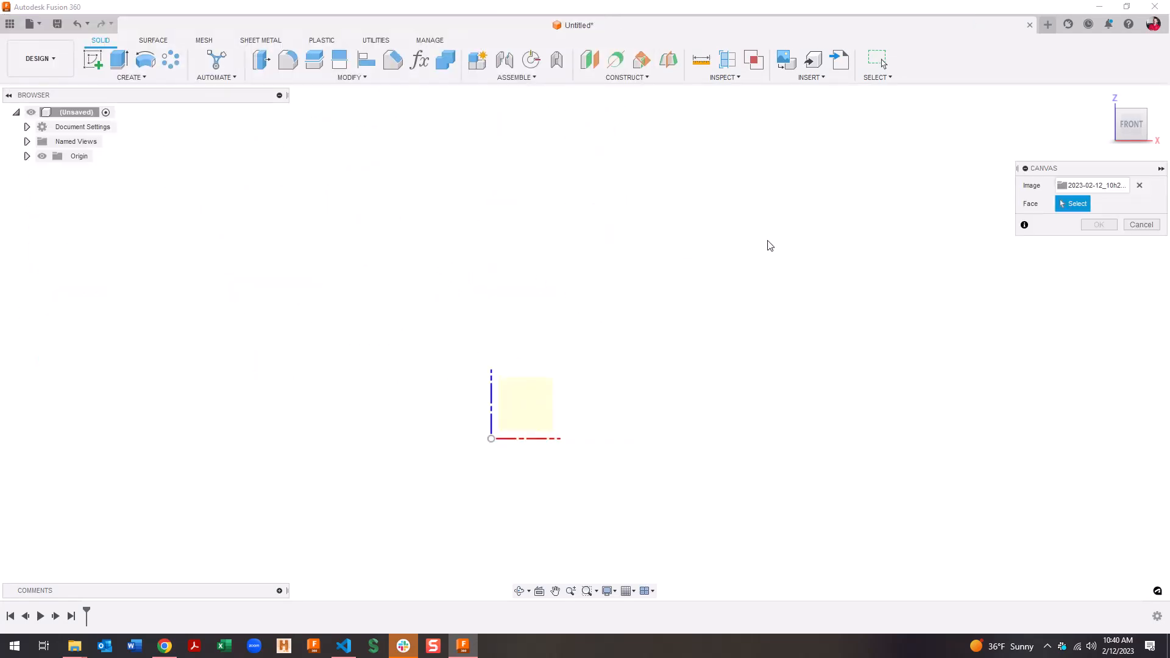
click(525, 405)
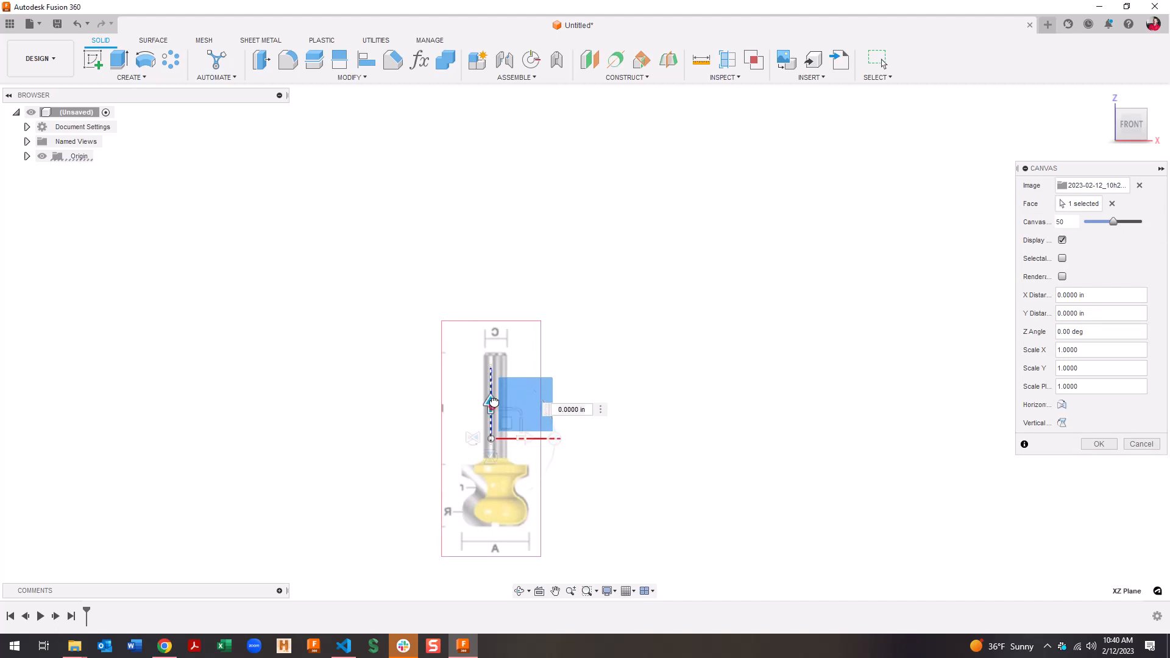
Shift the canvas image up and slightly sideways so the cutter sits near the origin
drag(490, 402, 502, 319)
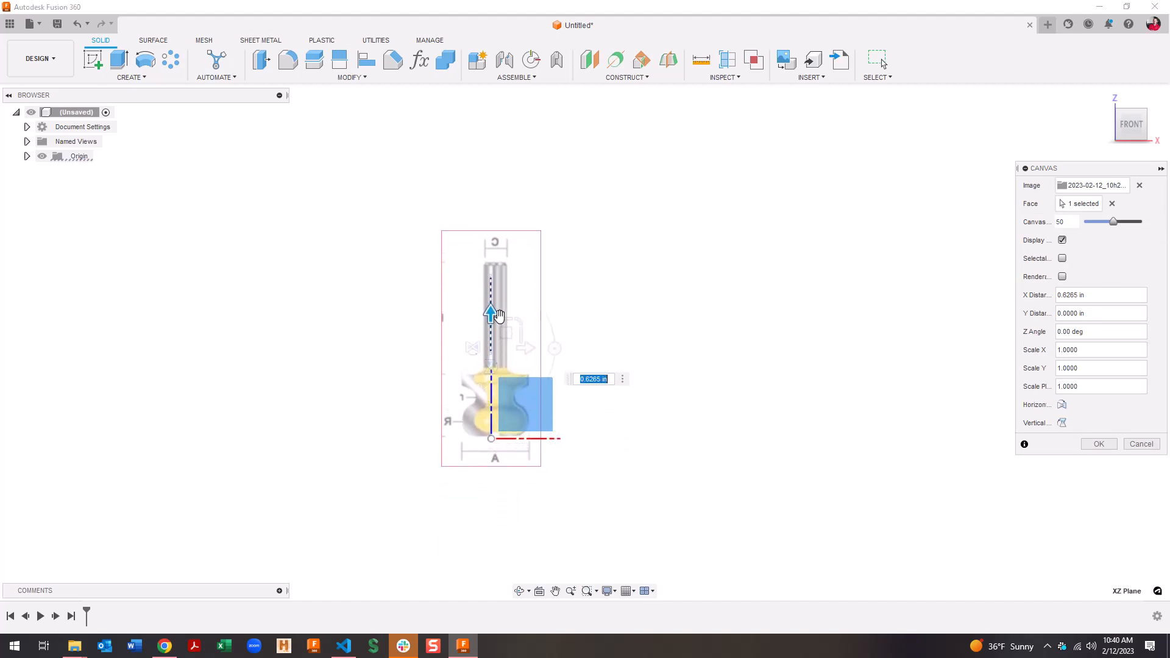
scroll(530, 305, up, 4)
drag(497, 273, 491, 274)
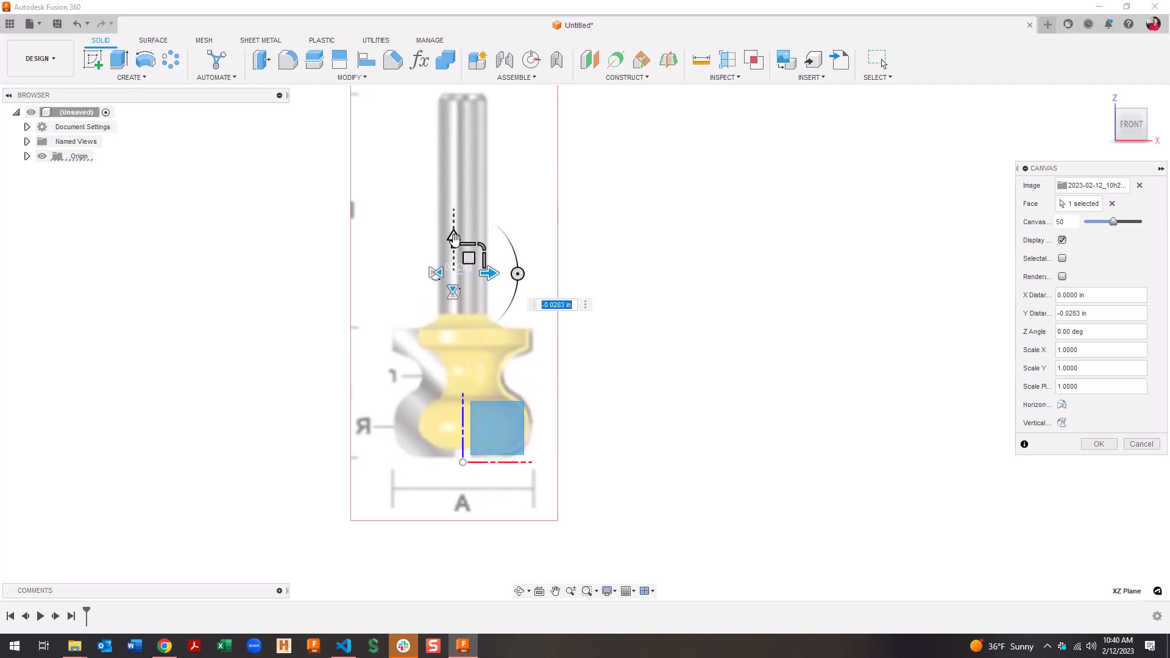
drag(452, 240, 453, 244)
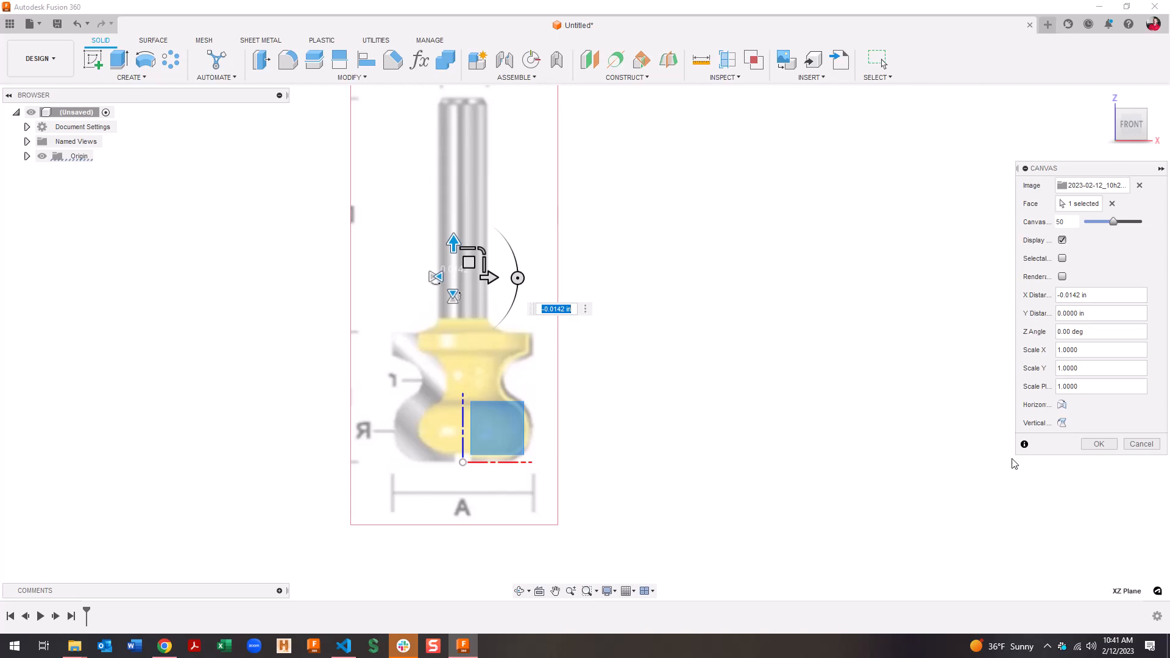
click(1100, 444)
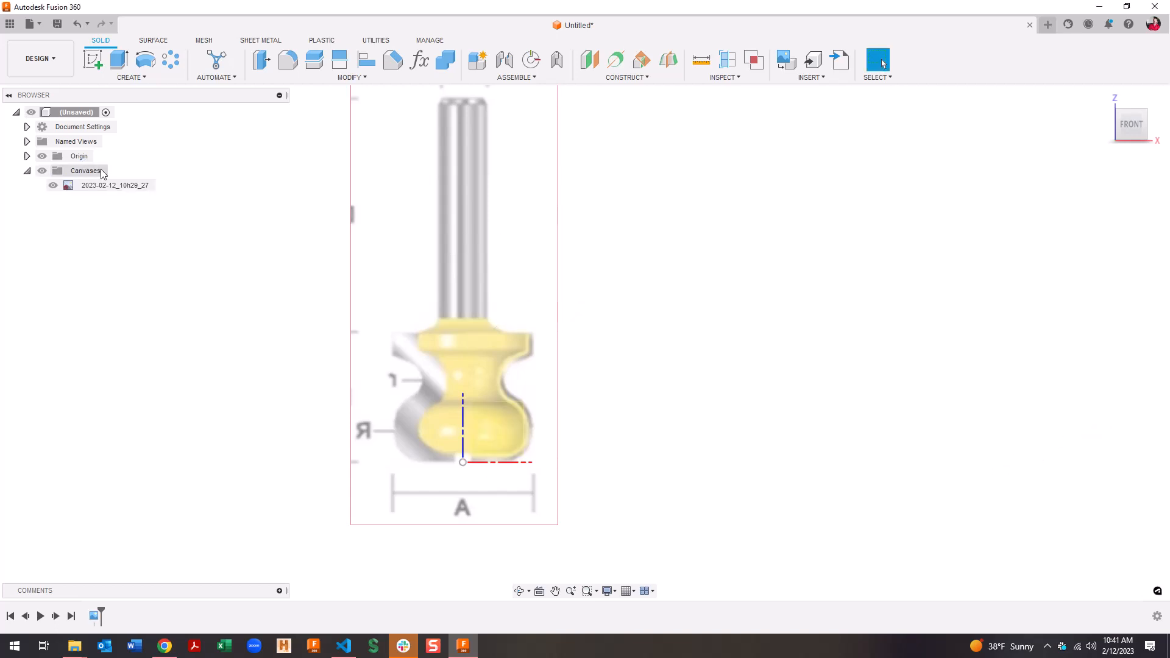
Calibrate the router bit canvas to 2 in between the cutter bottom and shank top
right_click(129, 189)
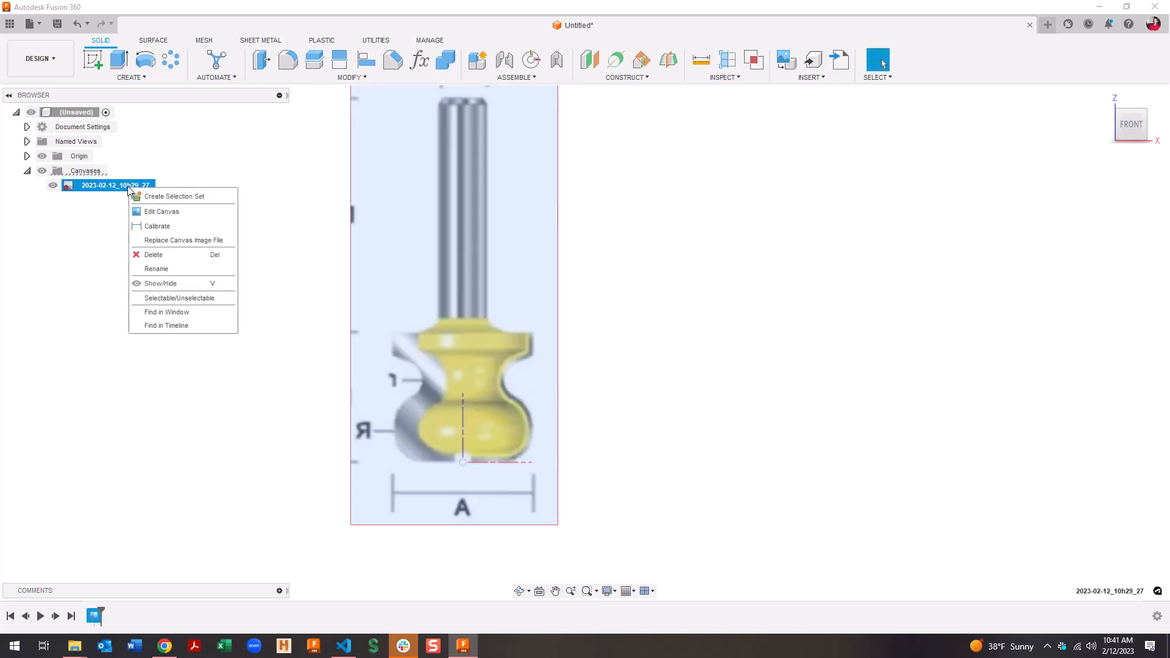
click(167, 221)
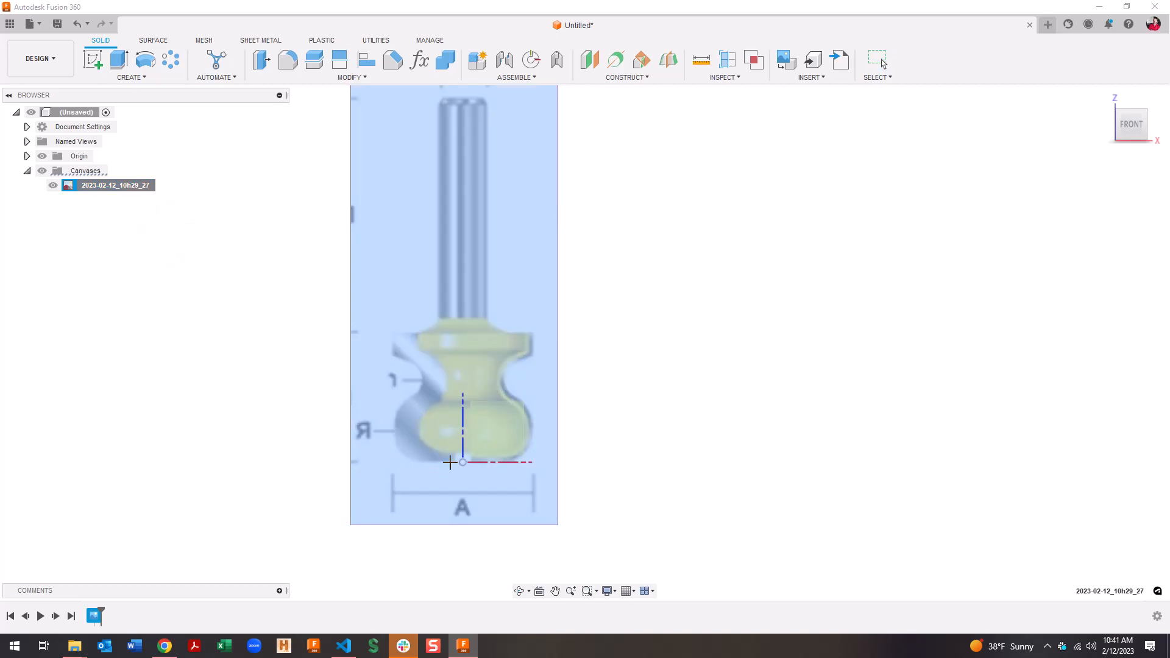
click(453, 462)
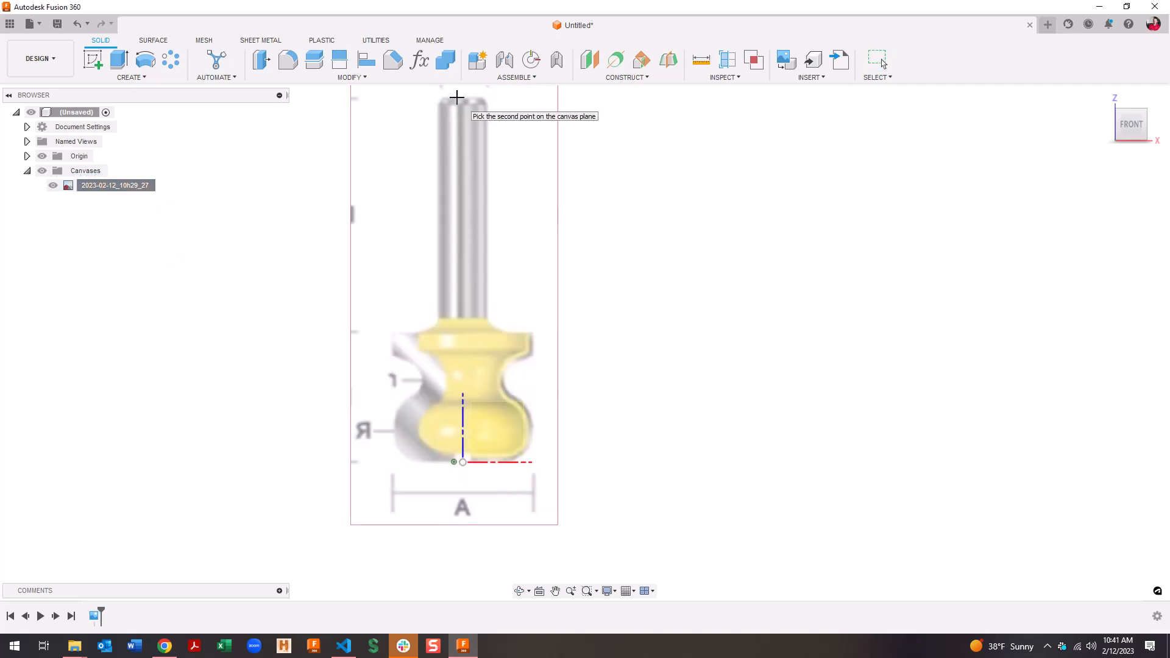
click(456, 98)
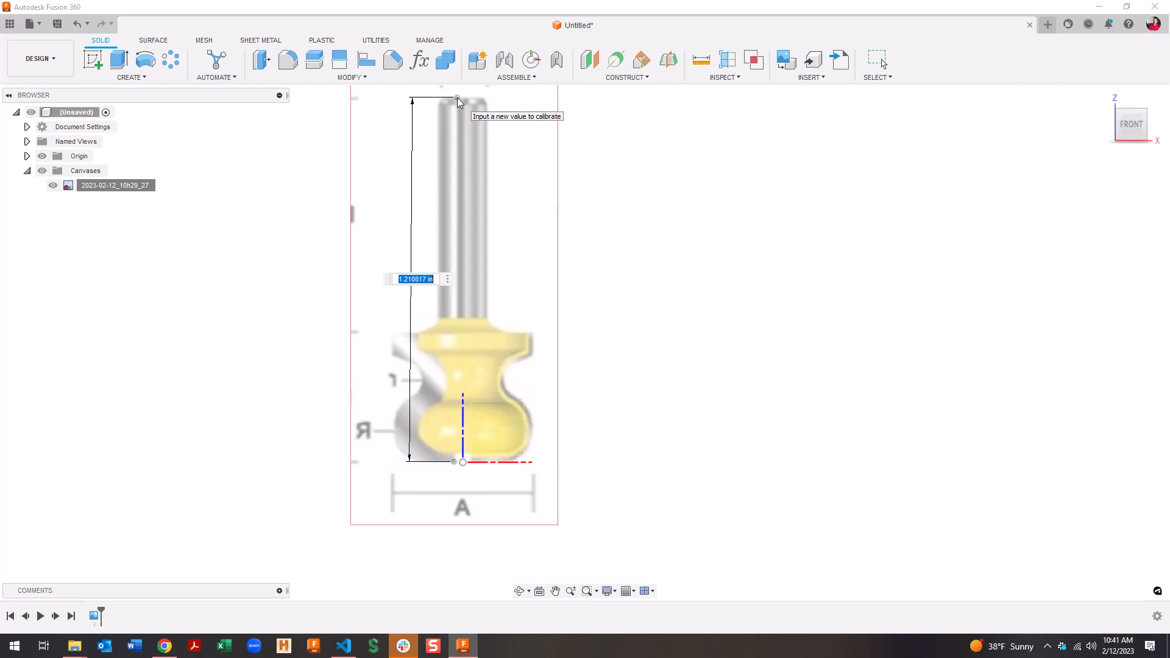
text(2)
key(Return)
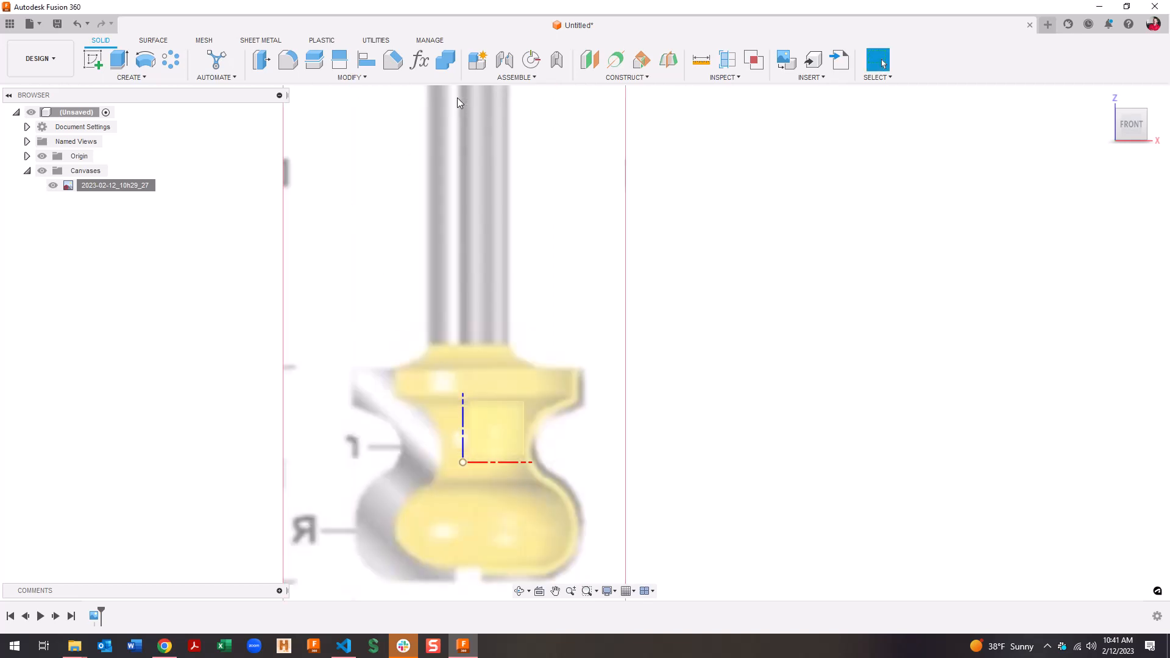
scroll(488, 294, down, 3)
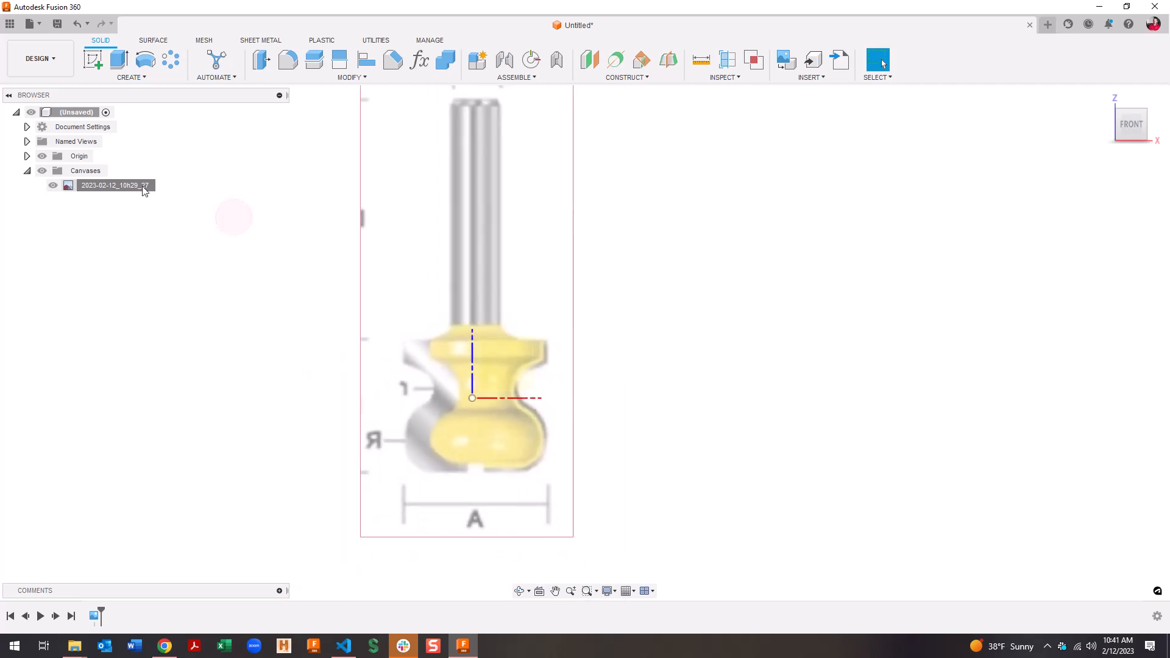
right_click(133, 186)
Move the canvas up 0.4011 in and slightly left so the cutter base meets the origin
click(169, 210)
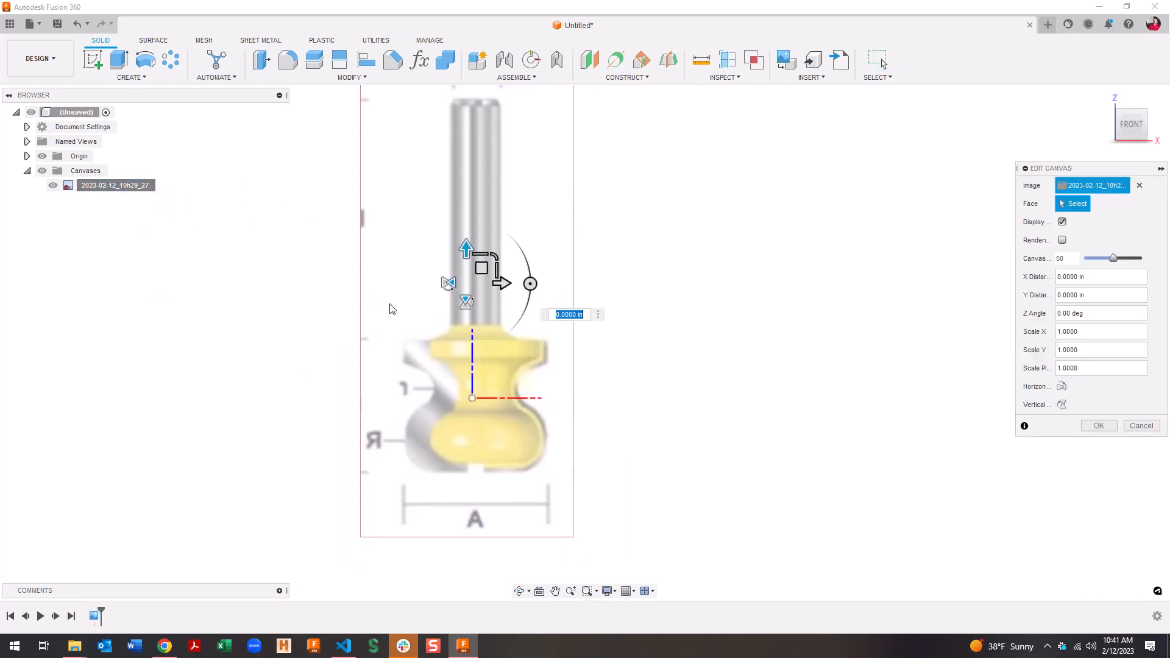
drag(472, 250, 463, 177)
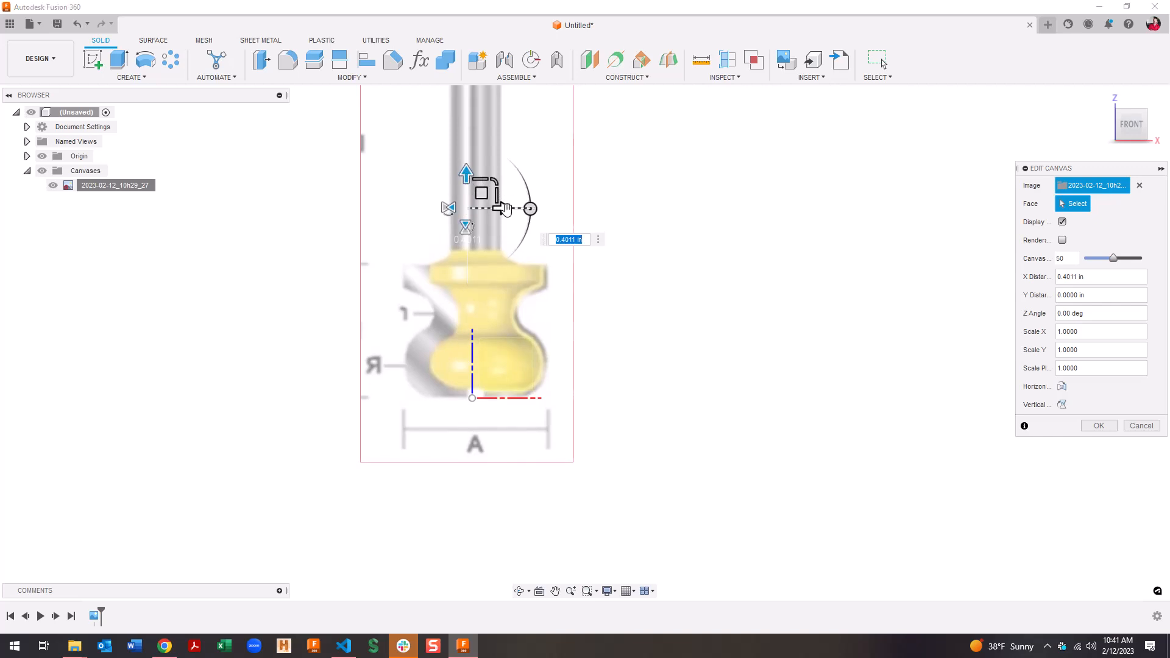
click(505, 209)
drag(505, 209, 501, 209)
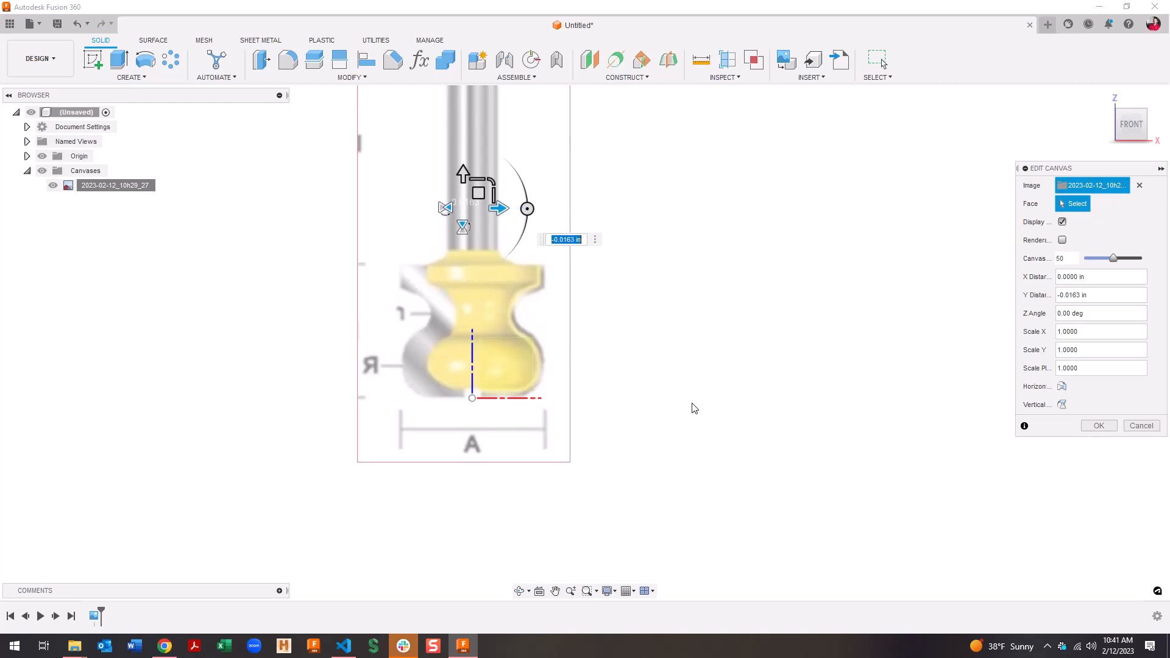
click(1099, 425)
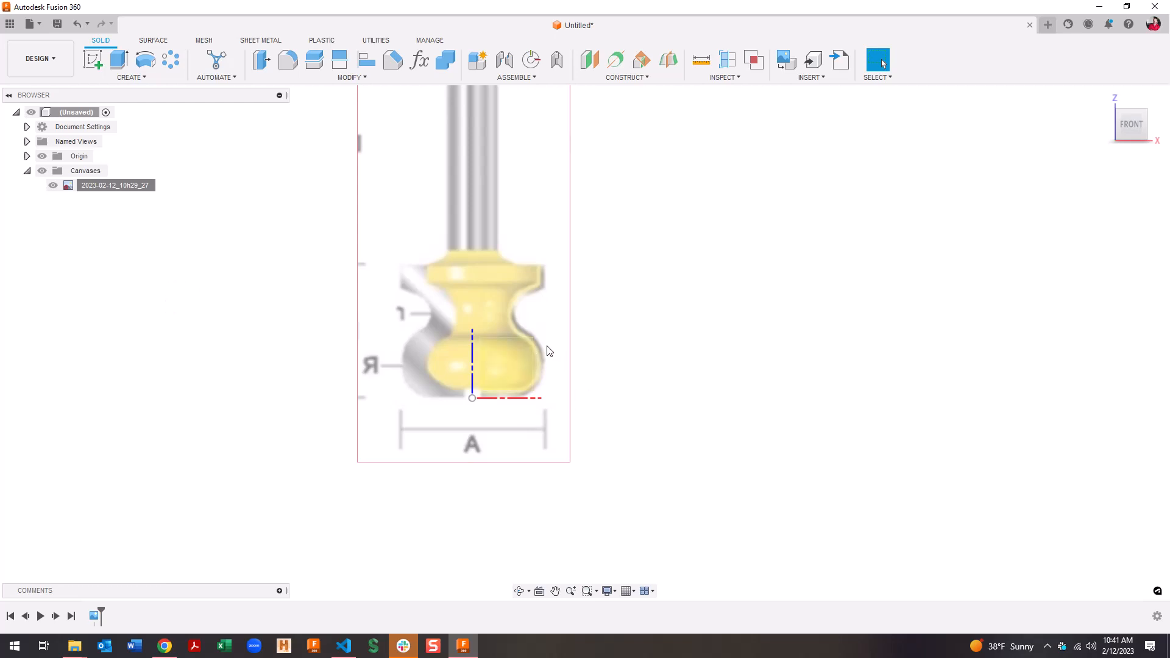
Start a sketch on the XZ front plane with the origin axes hidden
click(93, 59)
click(514, 353)
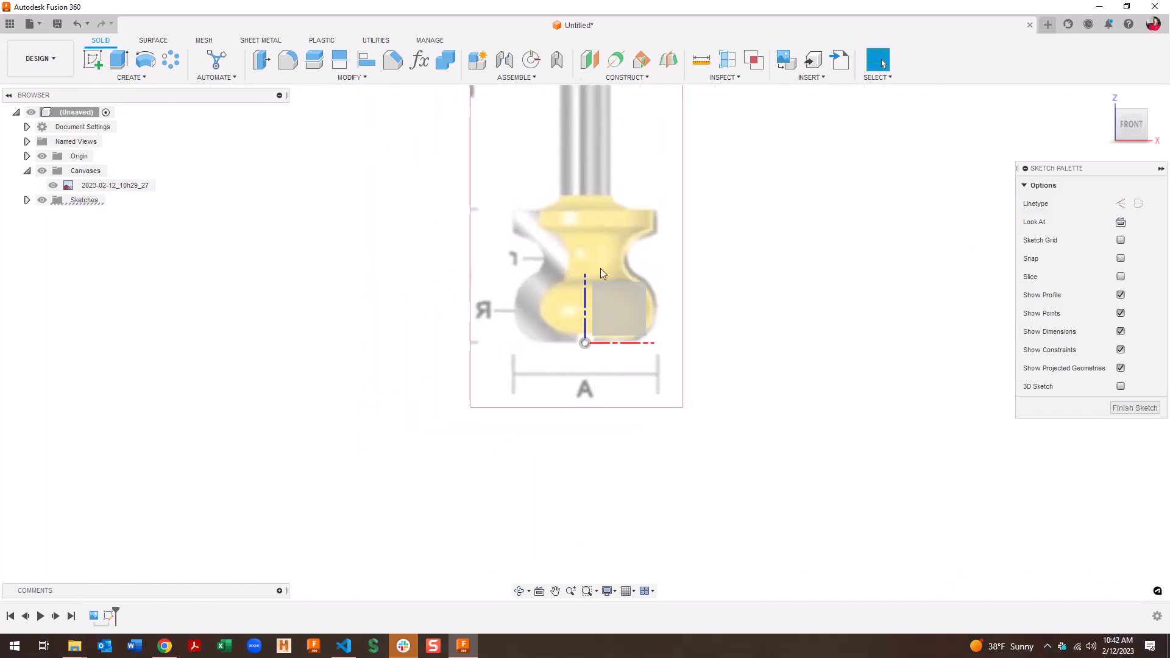
click(42, 156)
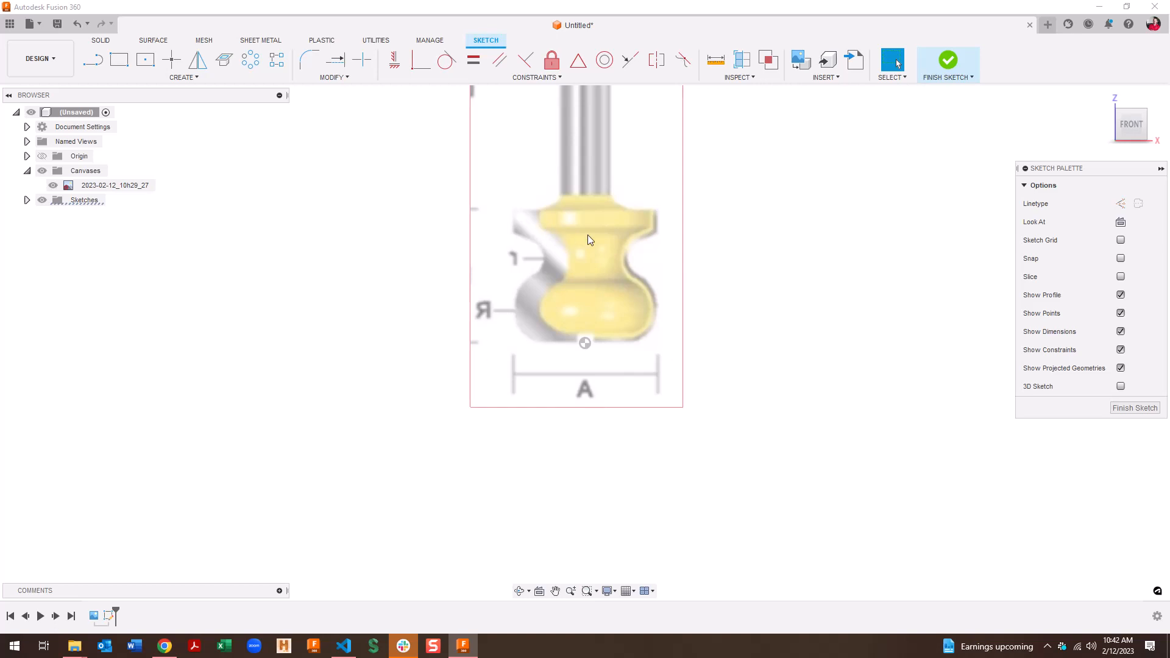
middle_drag(539, 234, 469, 300)
Draw a 1 in vertical line up from the origin and finish the sketch
key(l)
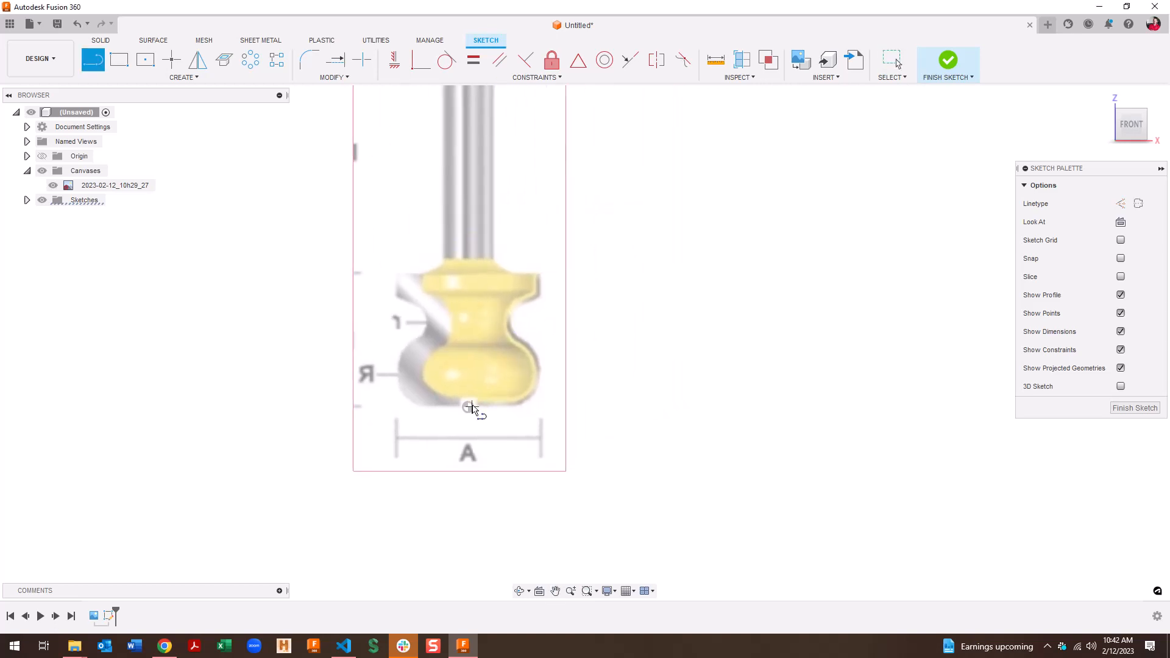
click(470, 409)
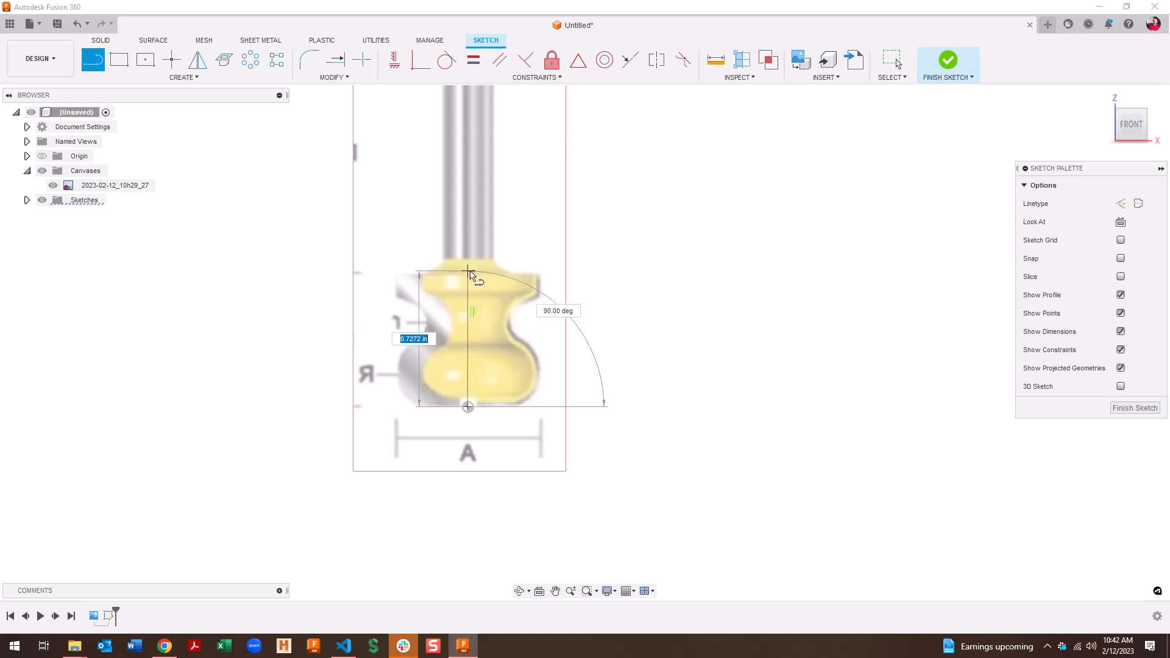
text(1)
key(Return)
key(Escape)
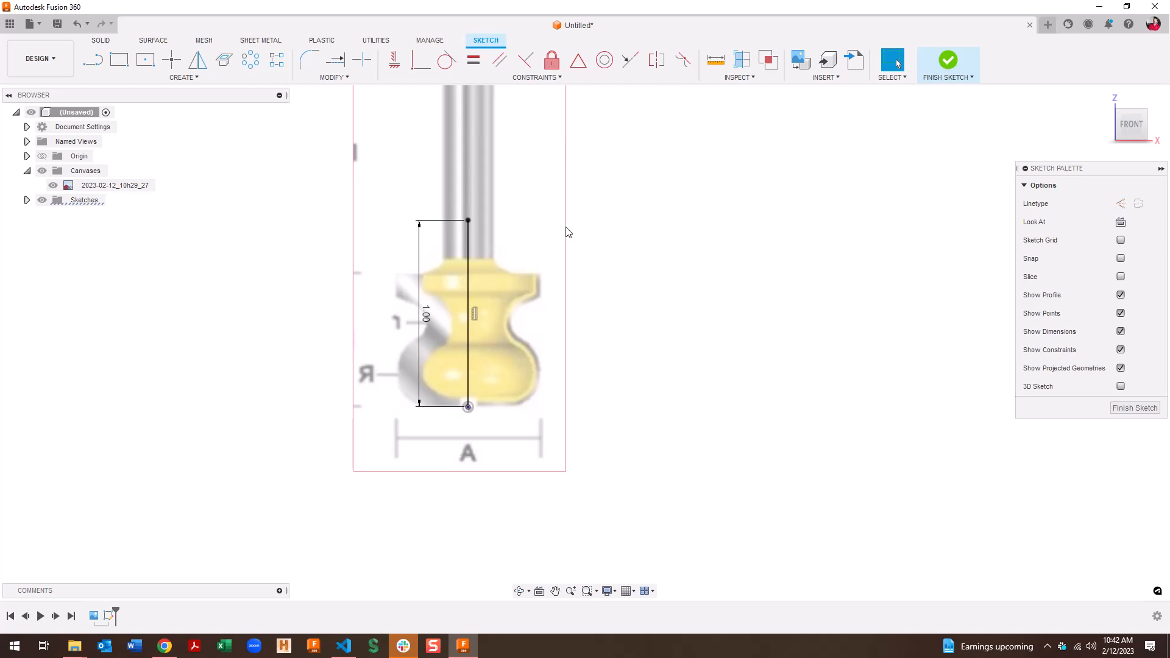
click(1135, 408)
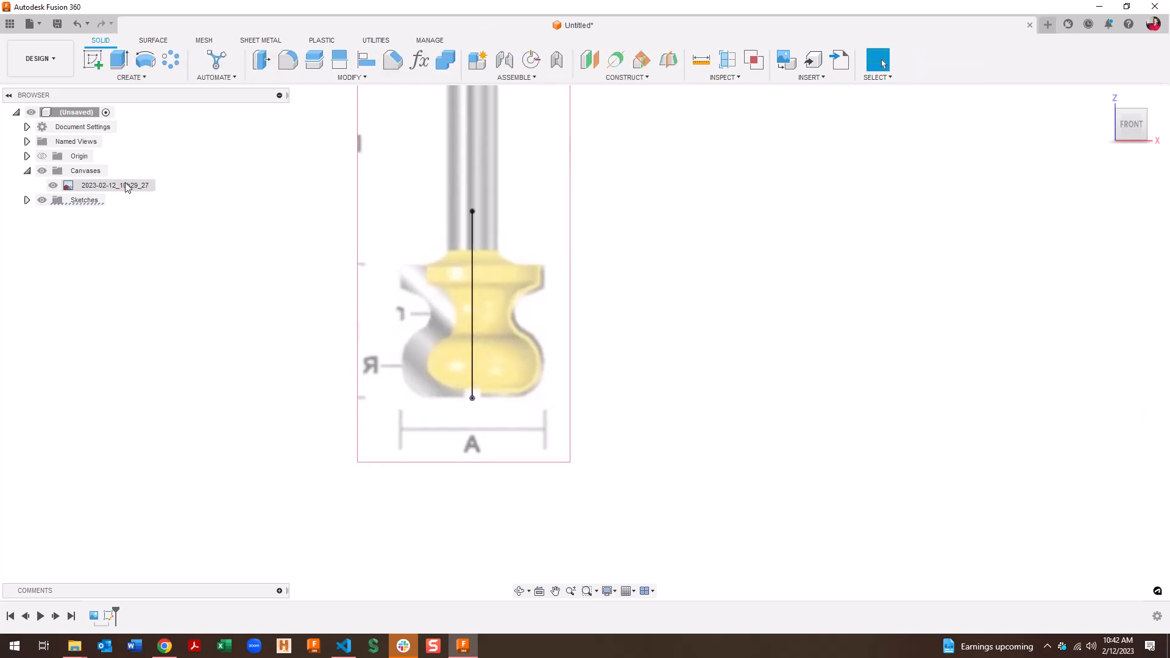
Recalibrate the canvas so the cutter's bottom-to-top height measures 1 in
right_click(123, 186)
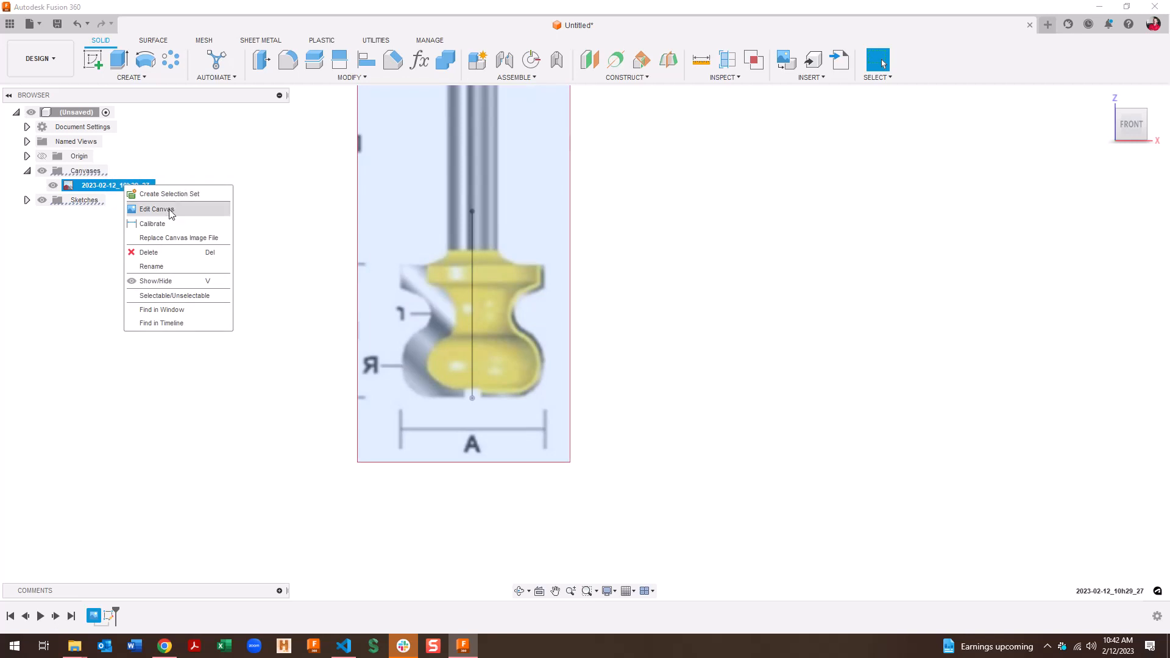
click(165, 224)
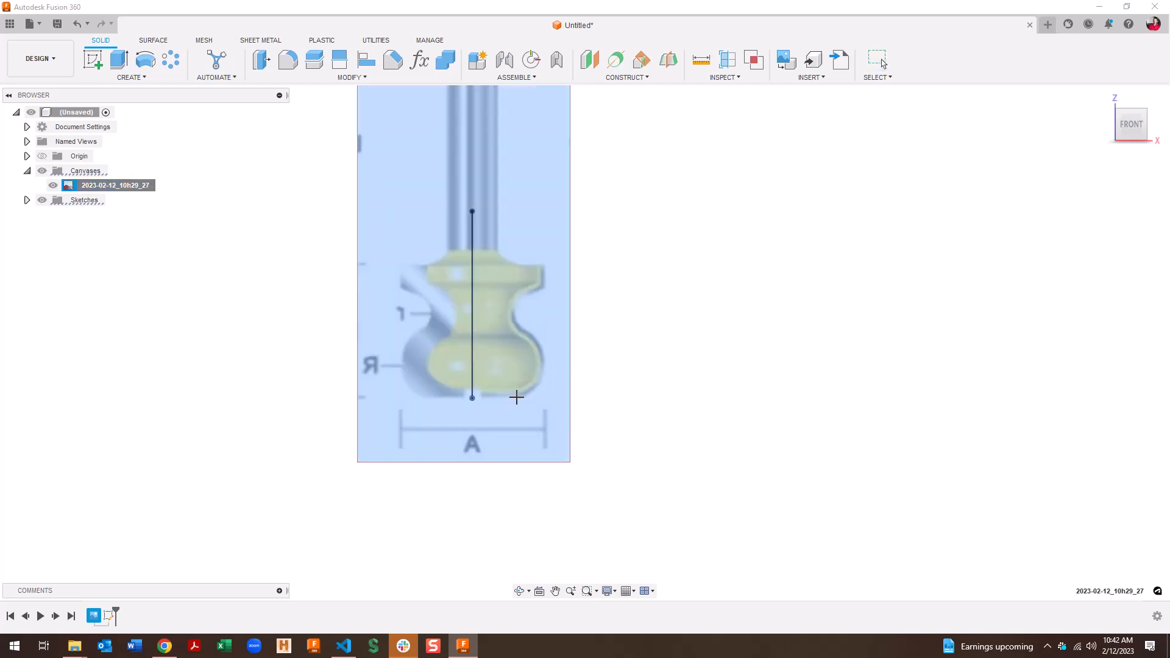
click(517, 397)
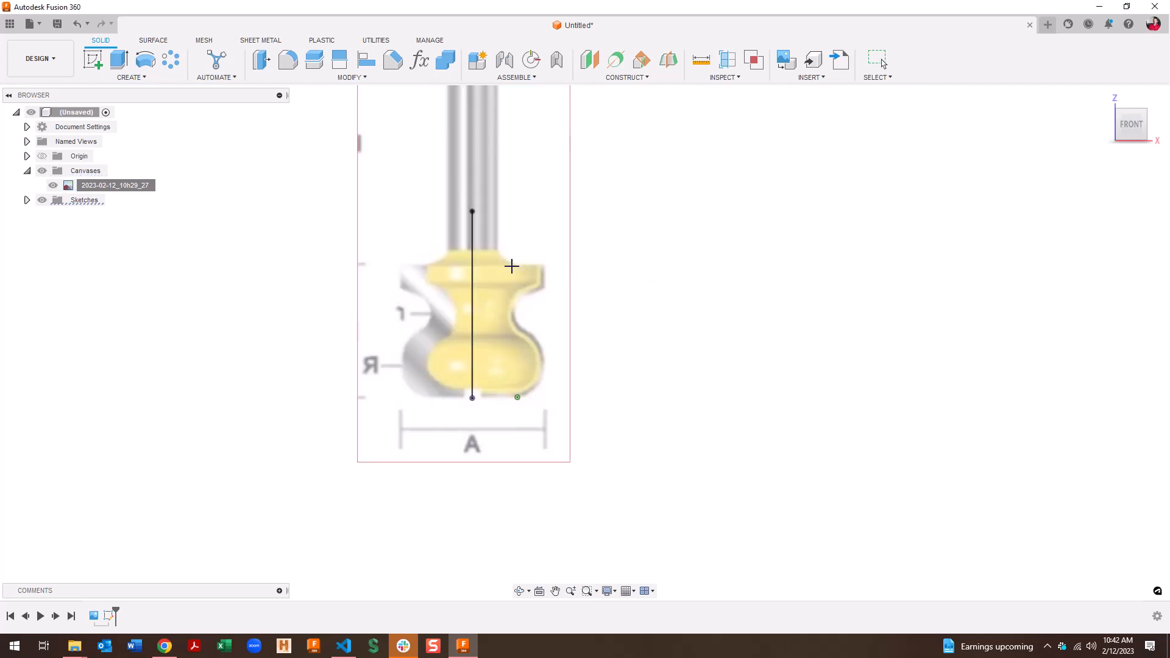
click(512, 266)
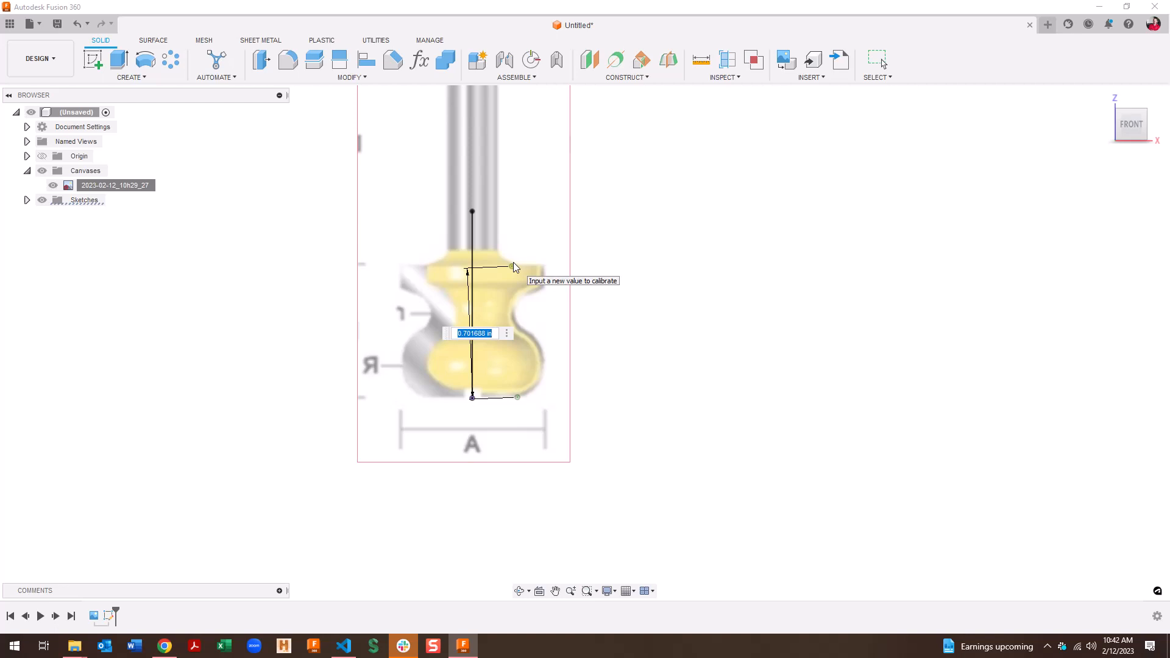
text(1)
key(Return)
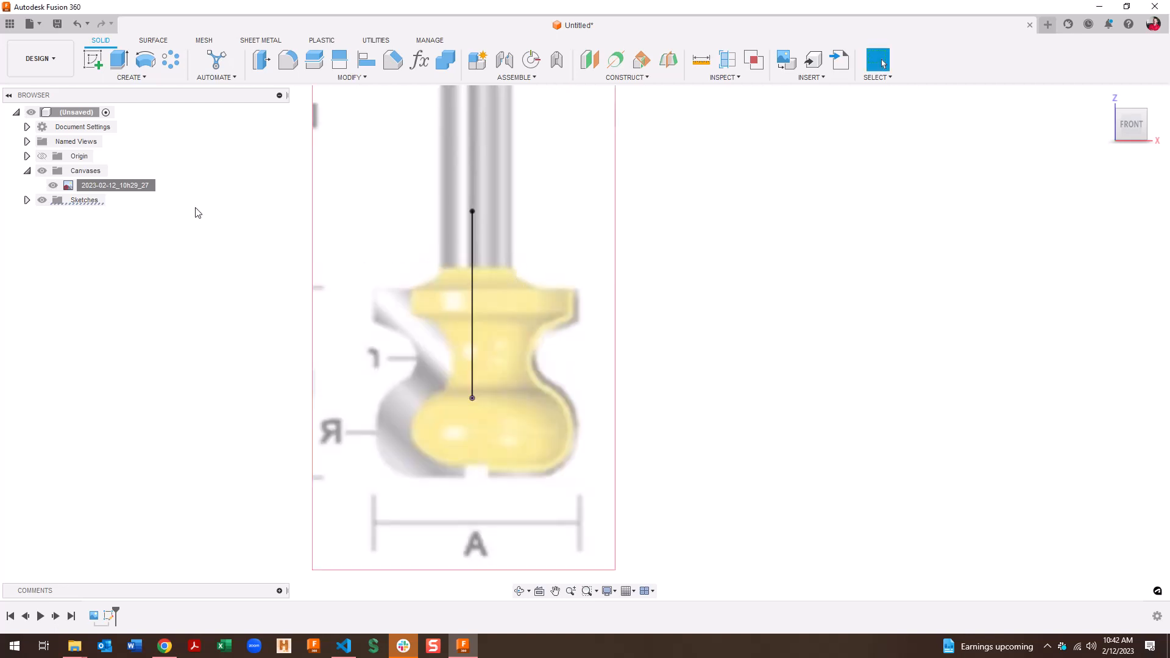
Move the reference image up and slightly sideways to align with the sketch line
right_click(154, 186)
click(195, 225)
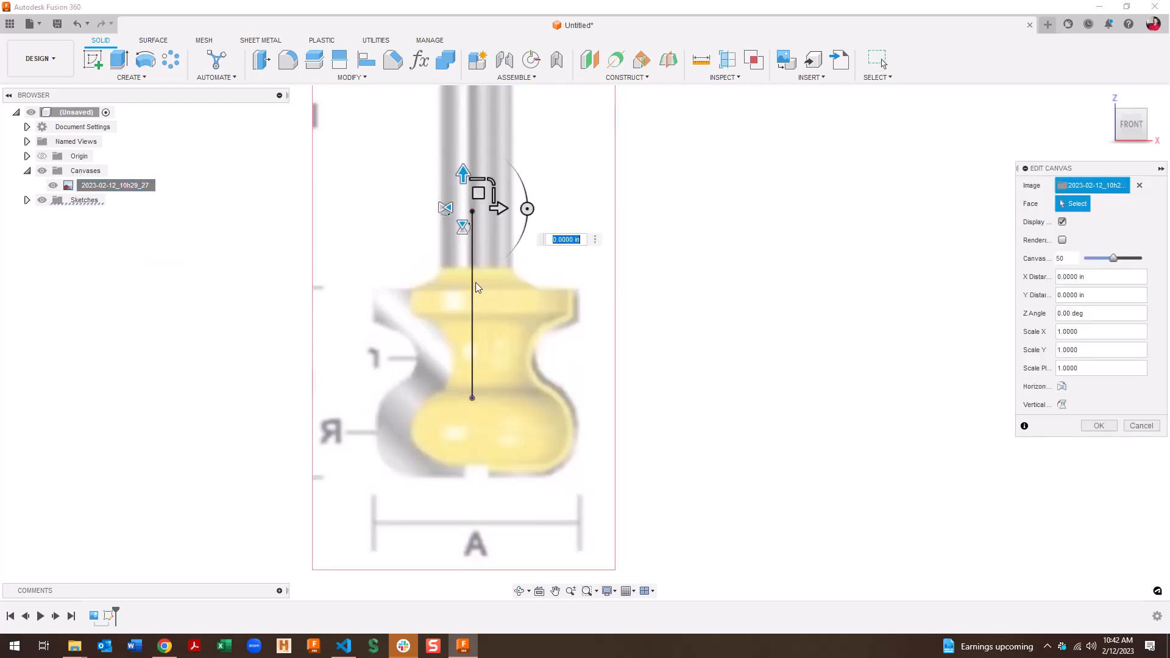
drag(464, 174, 468, 92)
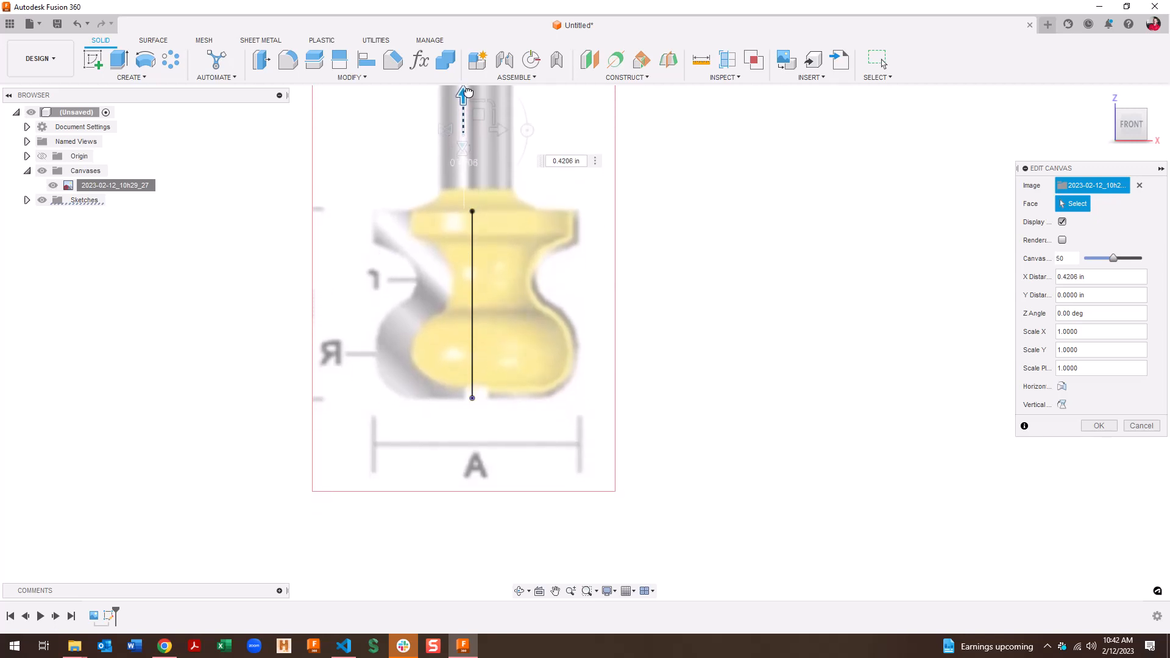
drag(501, 131, 498, 131)
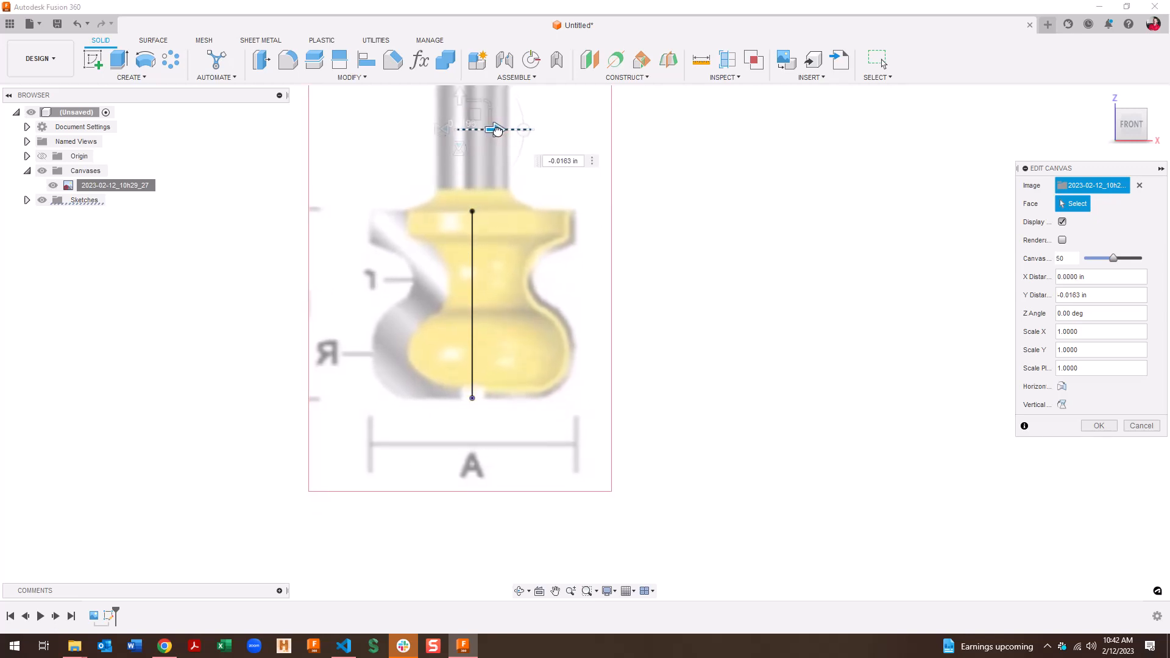
click(1100, 426)
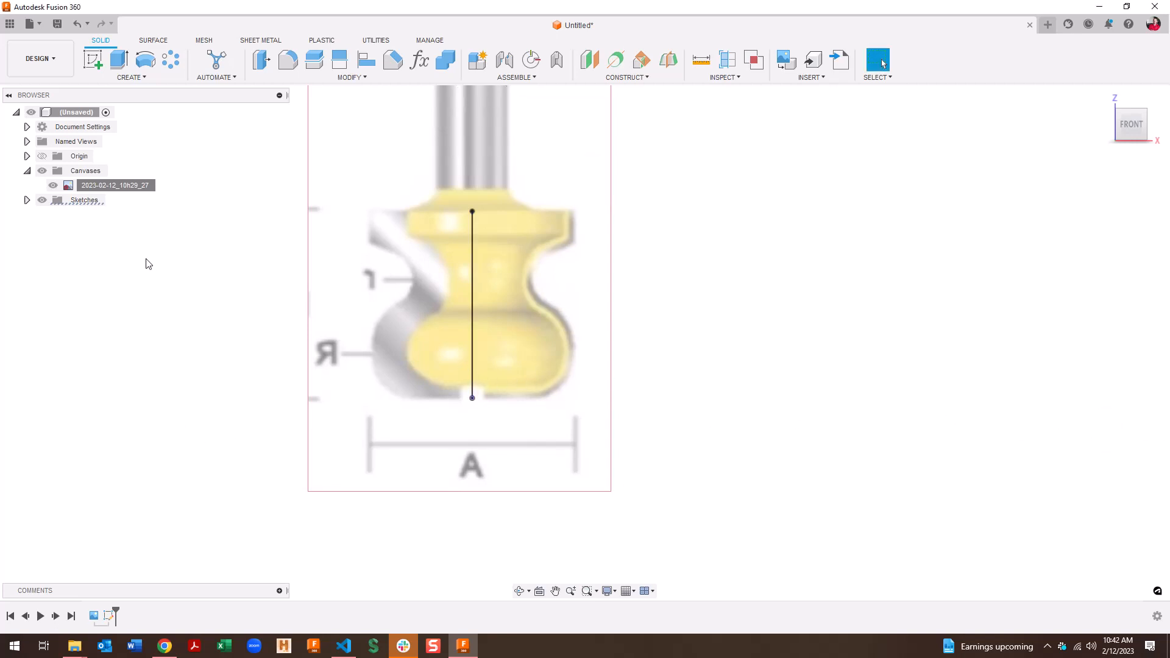
Reopen the sketch and draw a Ø0.50 circle over the cutter's lower bead
double_click(110, 617)
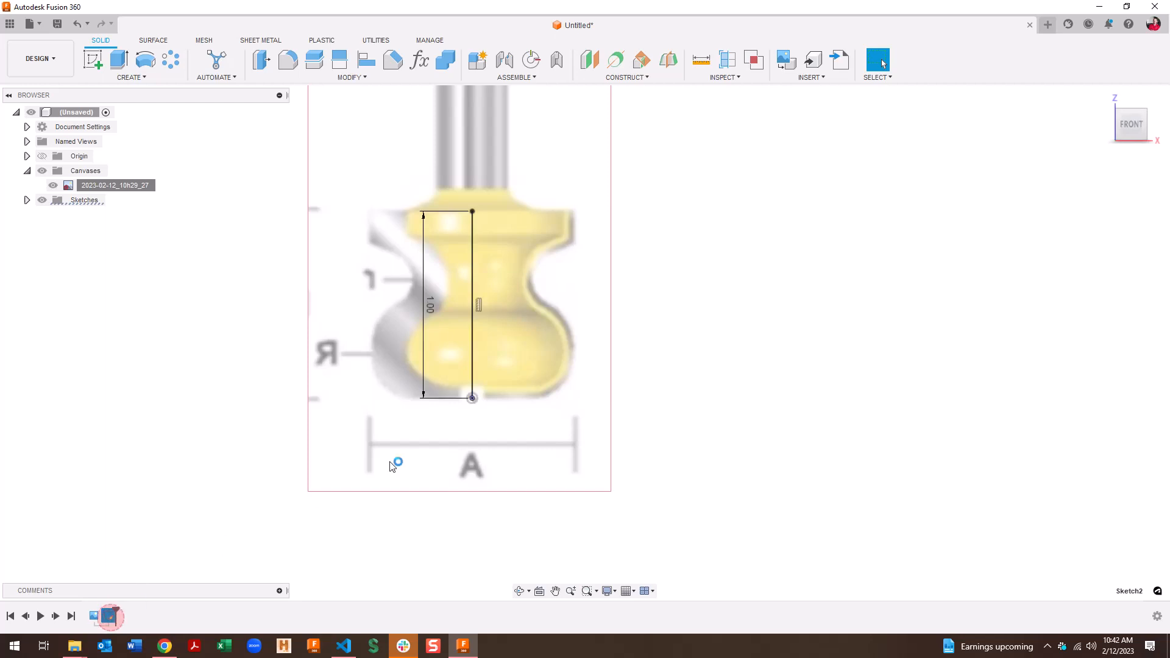
scroll(582, 342, up, 1)
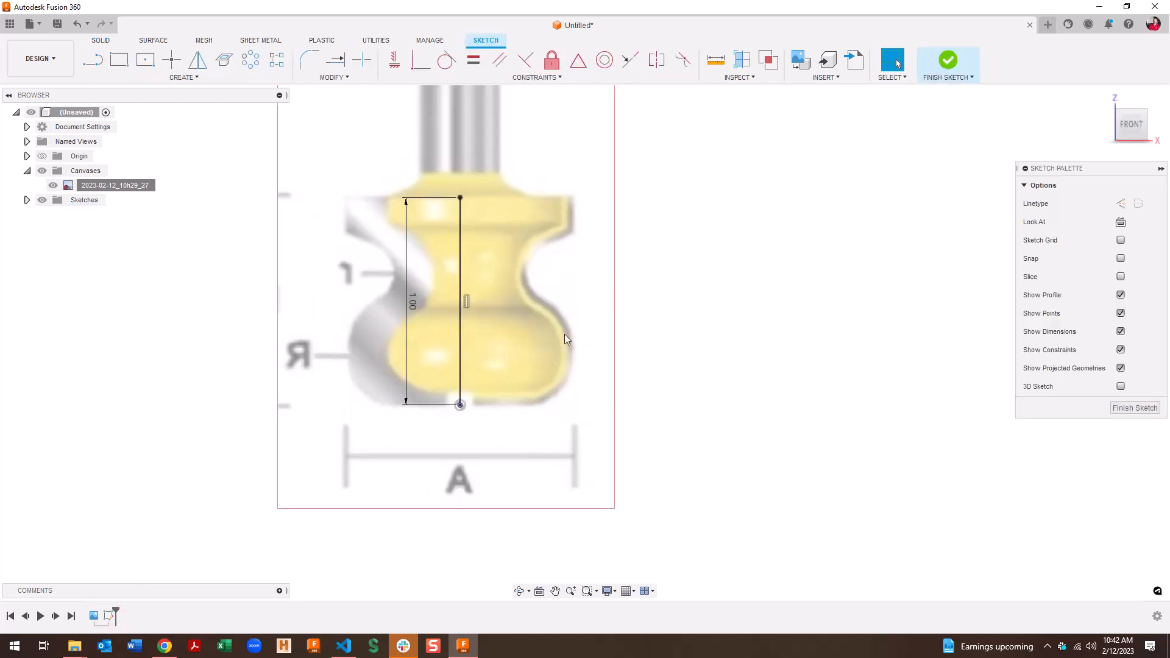
key(c)
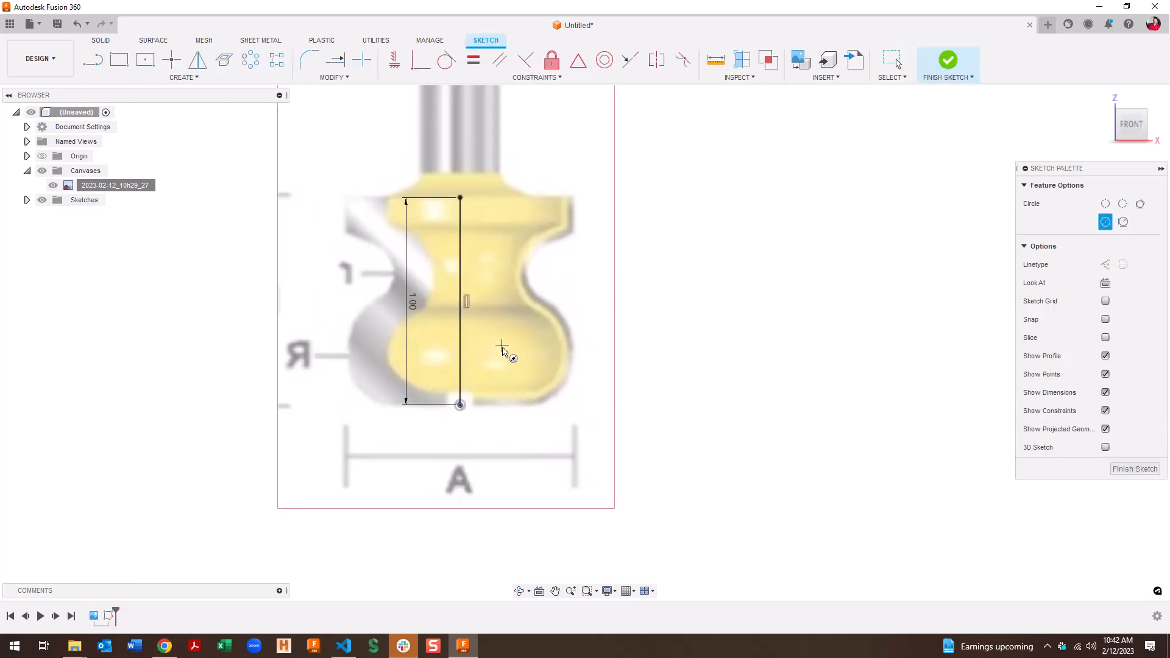
click(505, 353)
text(.375)
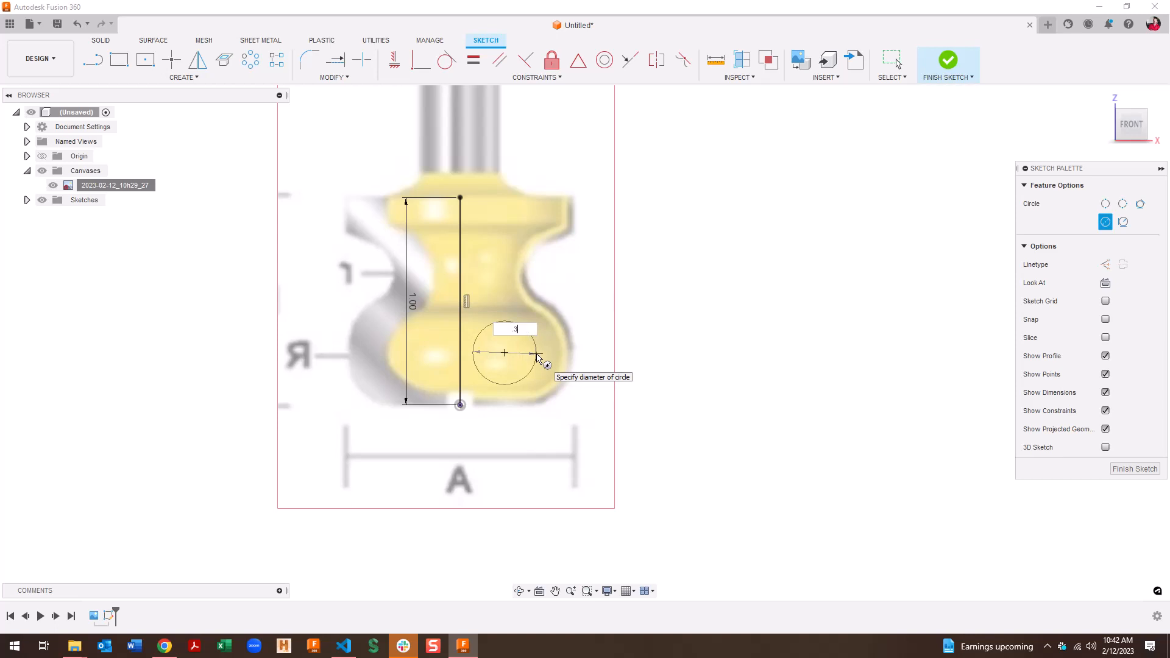
key(Return)
key(Escape)
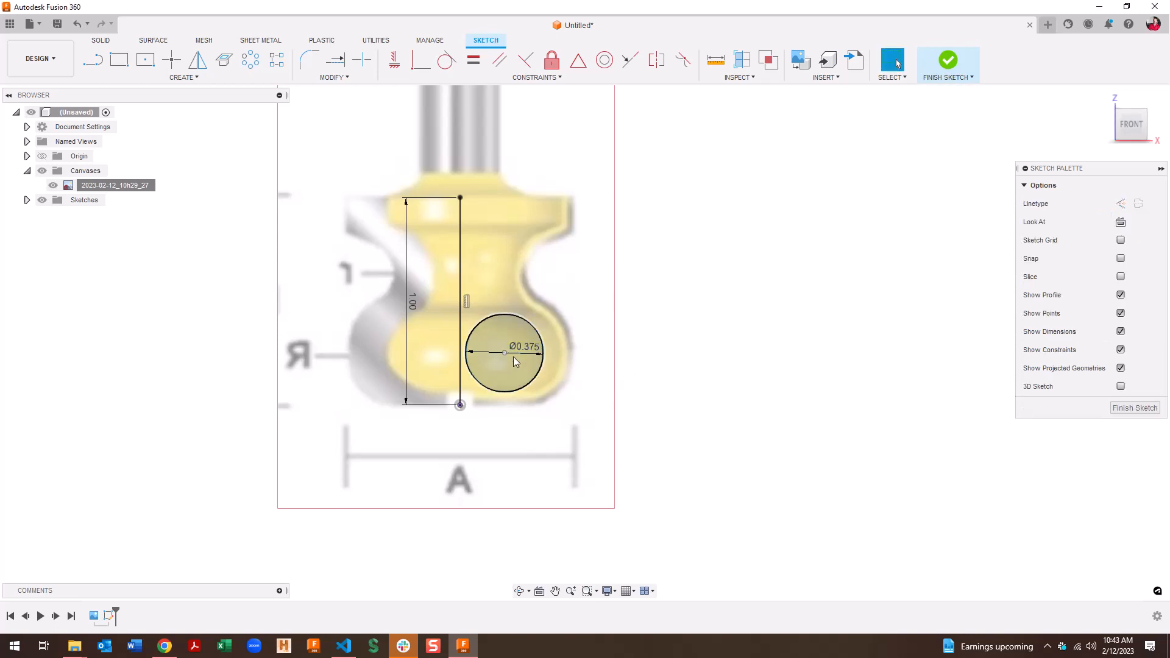
drag(506, 355, 530, 364)
double_click(548, 360)
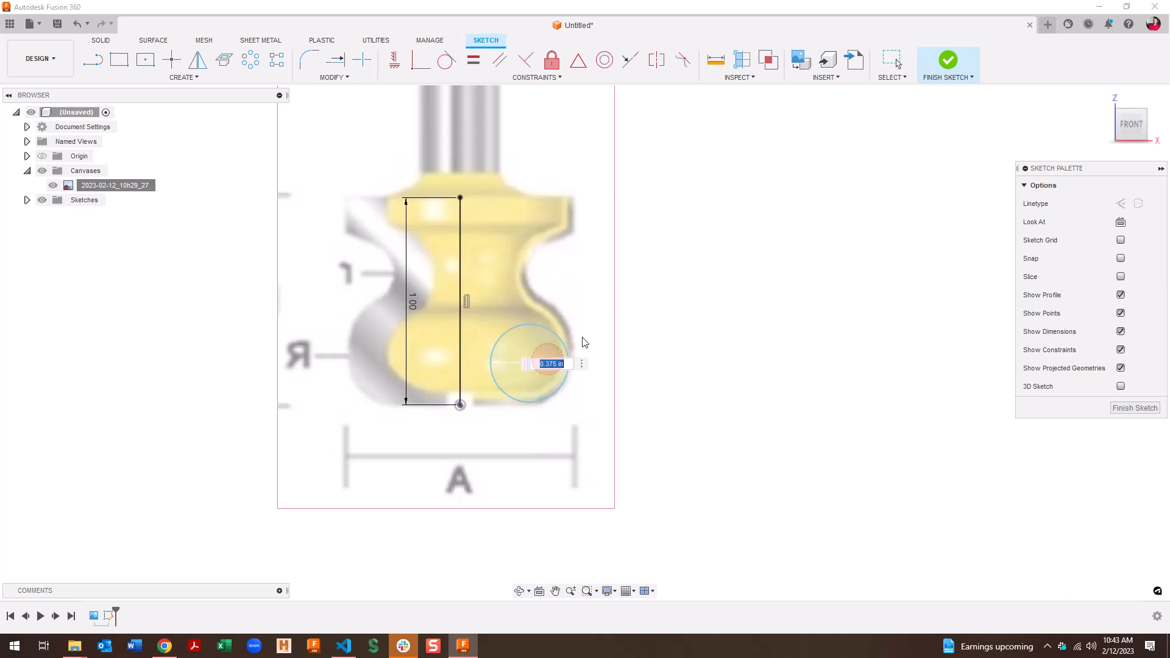
text(.5)
key(Return)
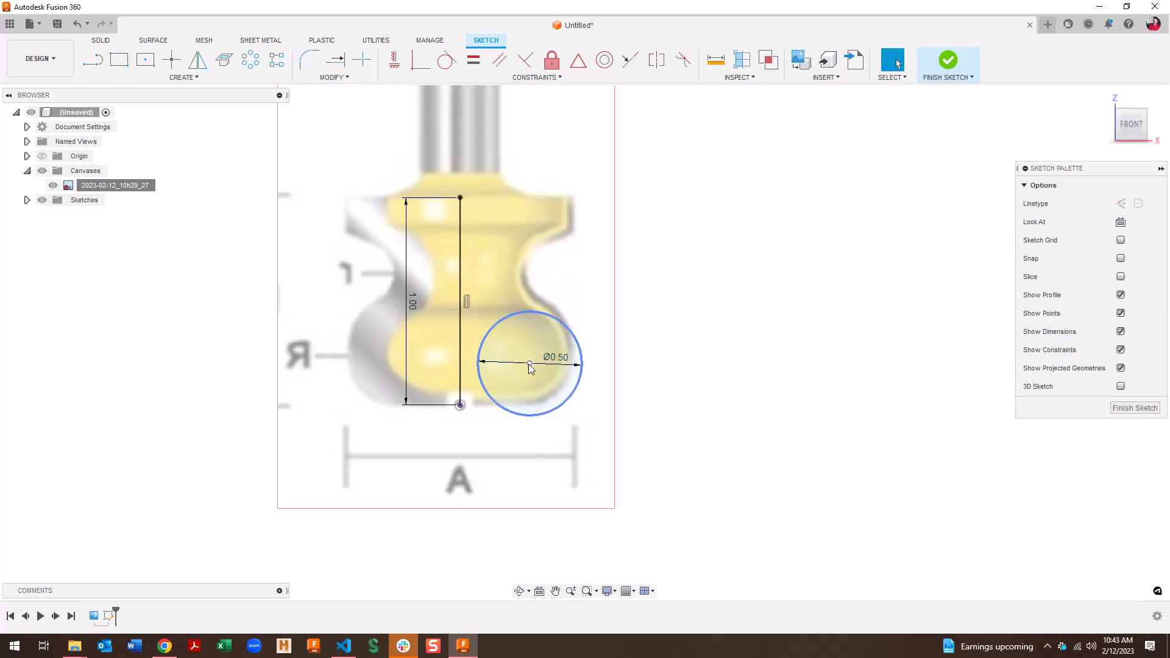
drag(531, 366, 522, 353)
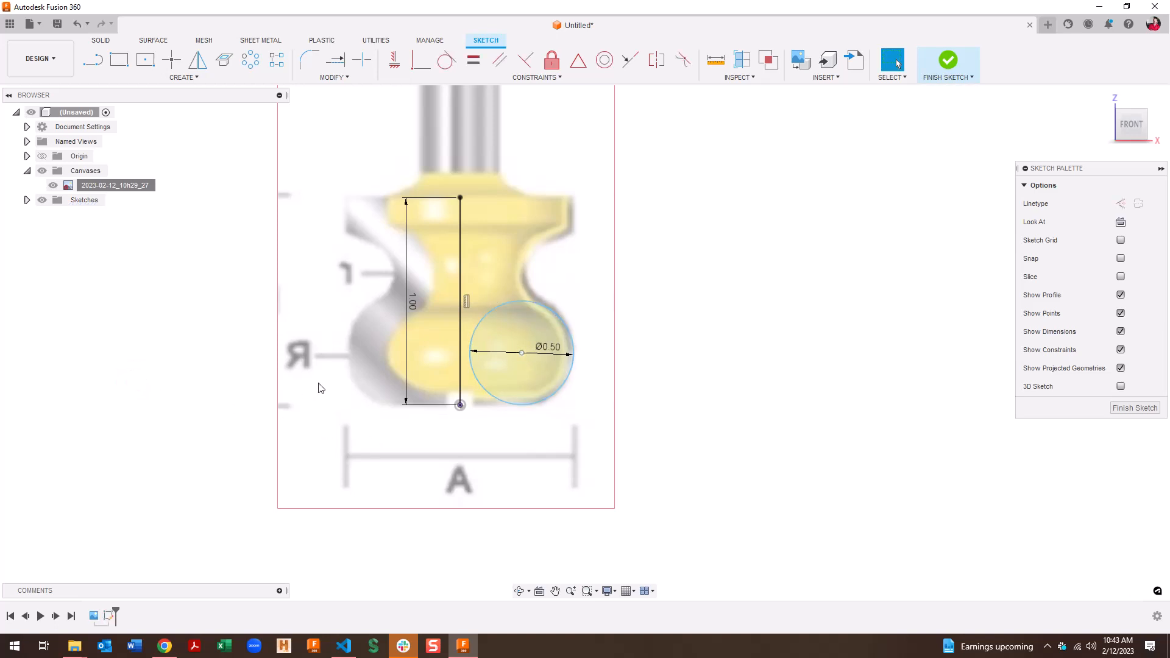
Draw a horizontal base line from the vertical line's bottom to beneath the circle
key(l)
click(460, 405)
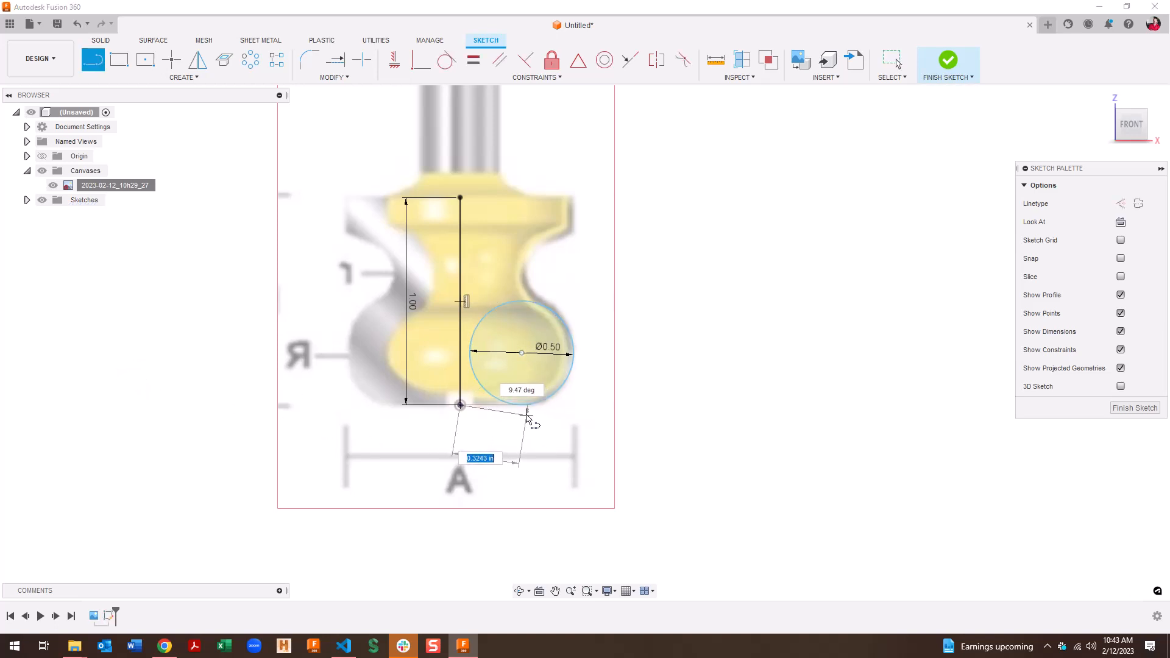
click(522, 405)
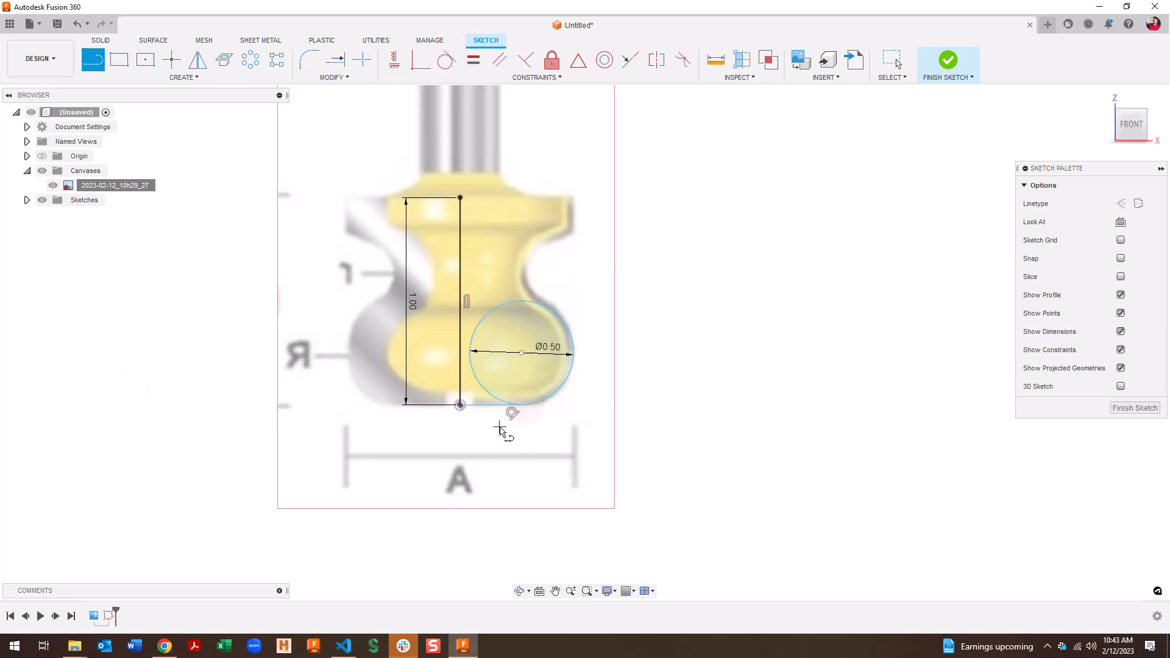
key(Escape)
right_click(494, 405)
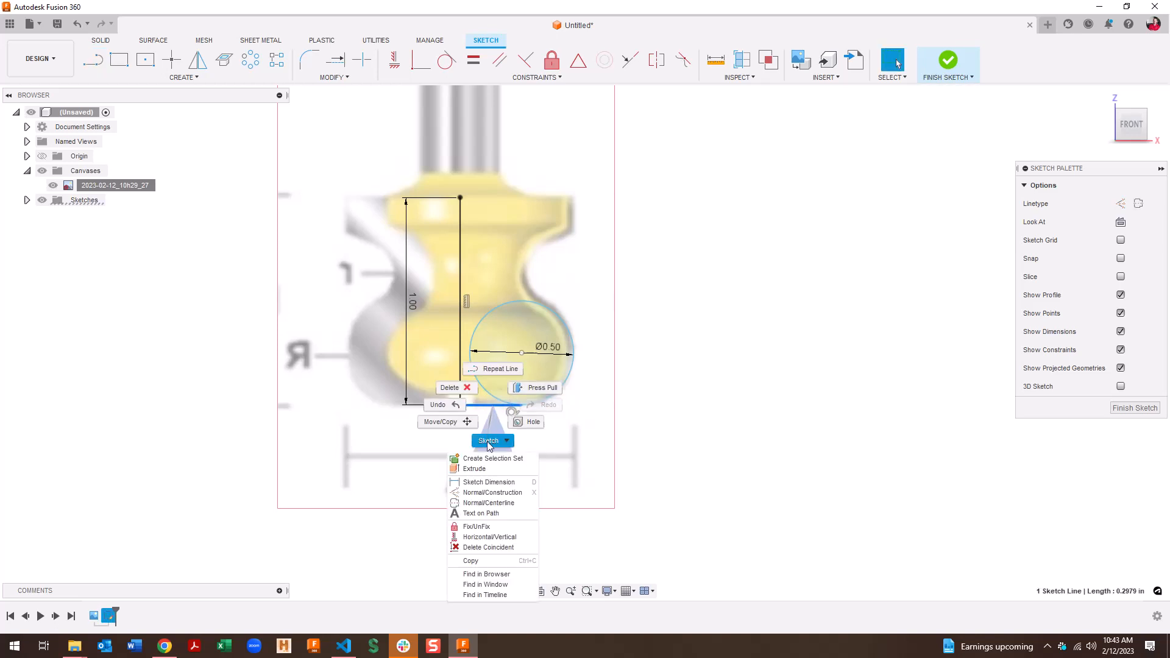
click(495, 538)
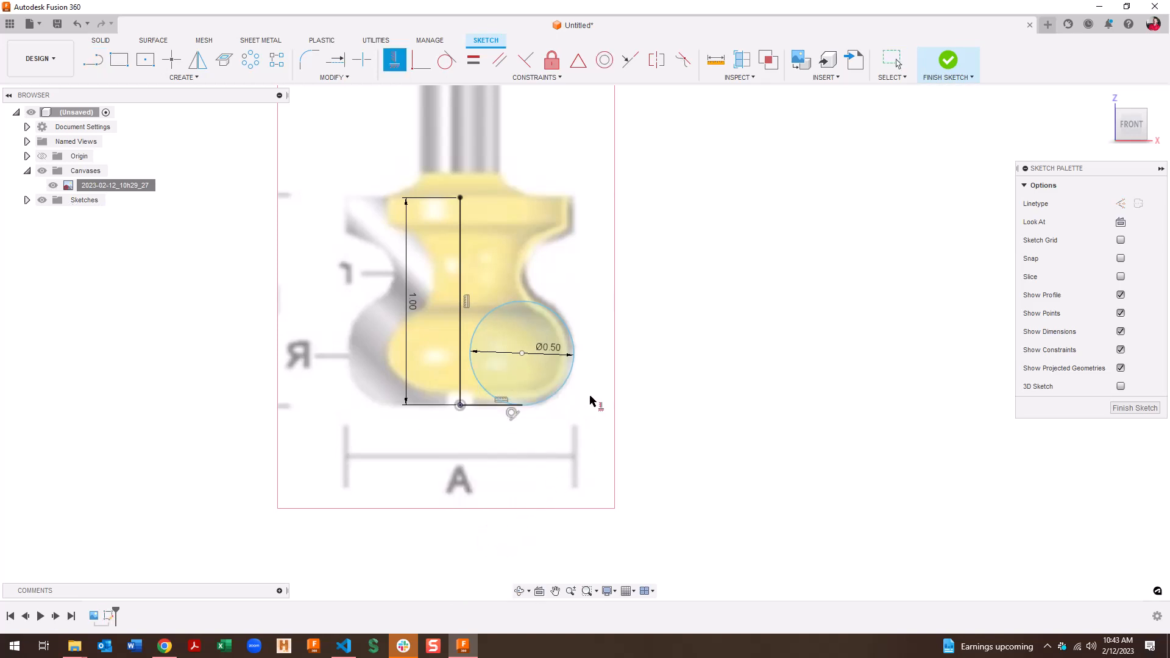
key(Escape)
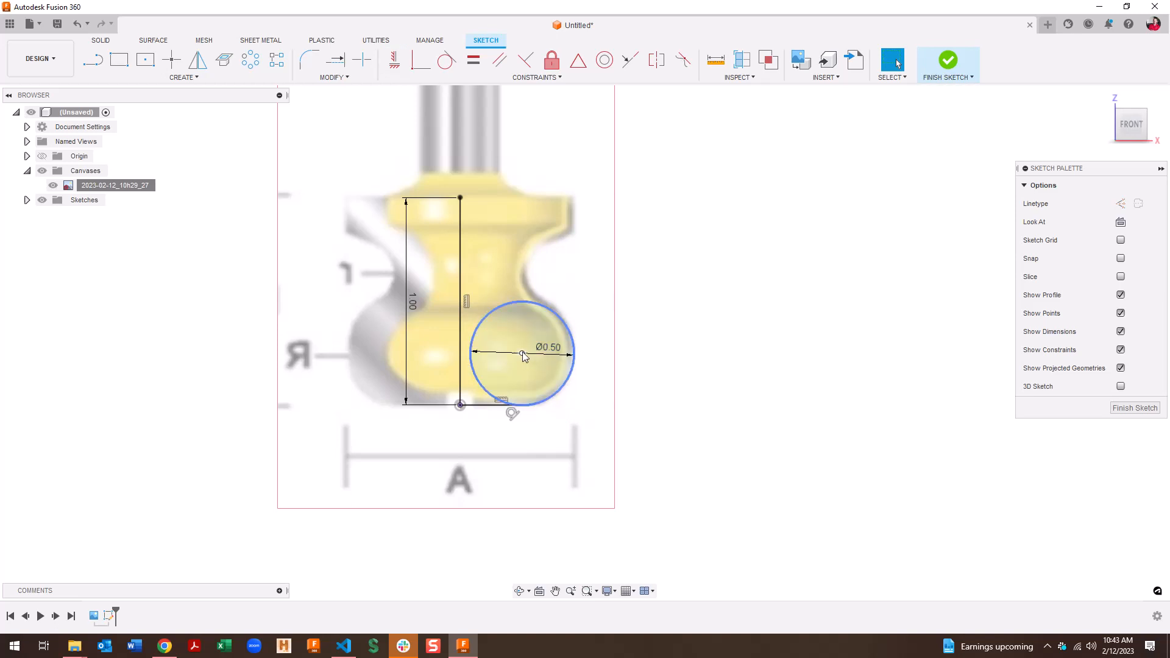
mouse_move(522, 353)
mouse_down()
mouse_move(473, 318)
mouse_move(532, 335)
mouse_move(523, 337)
mouse_up()
Place a sketch point on the circle's right edge
click(165, 330)
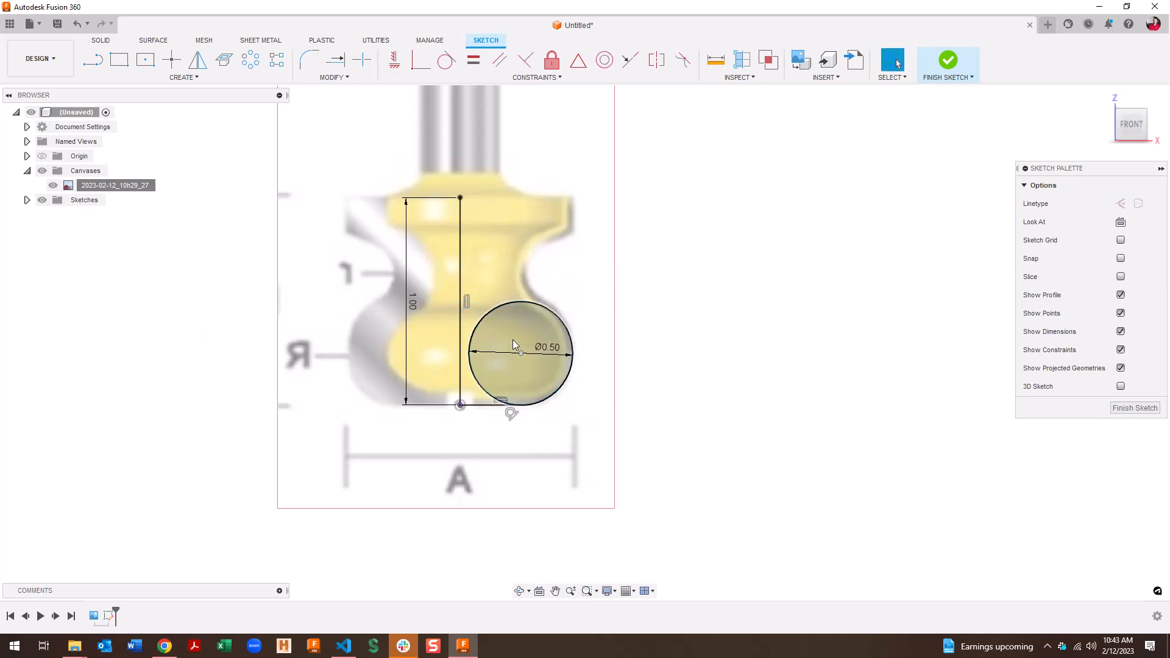
click(177, 62)
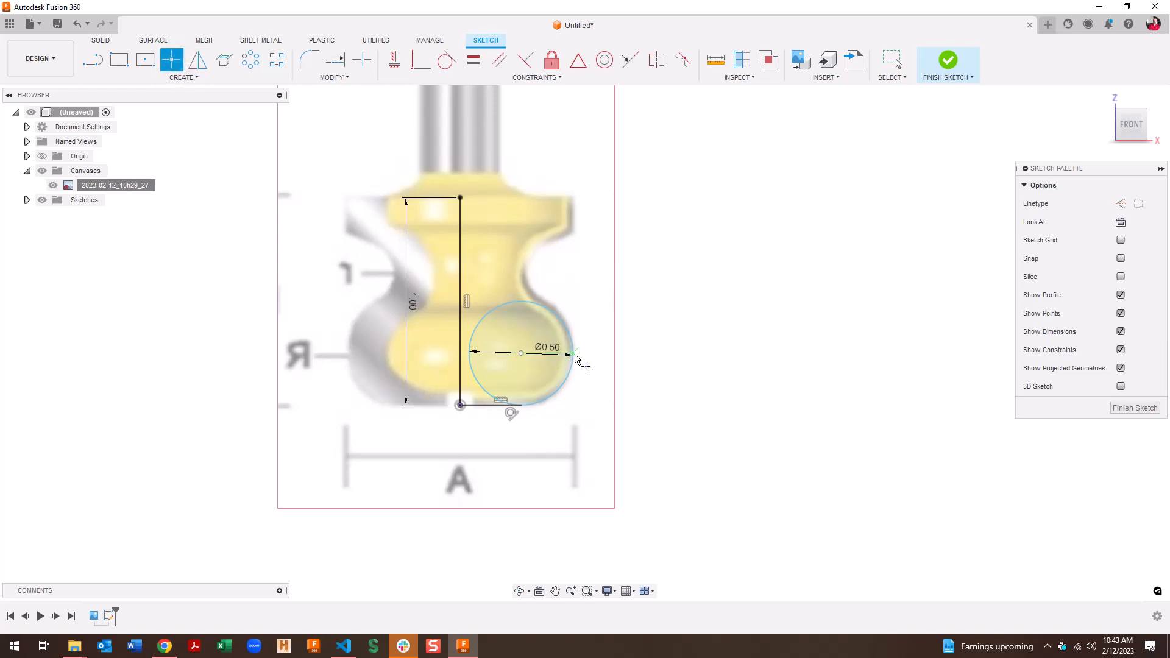
click(573, 354)
key(Escape)
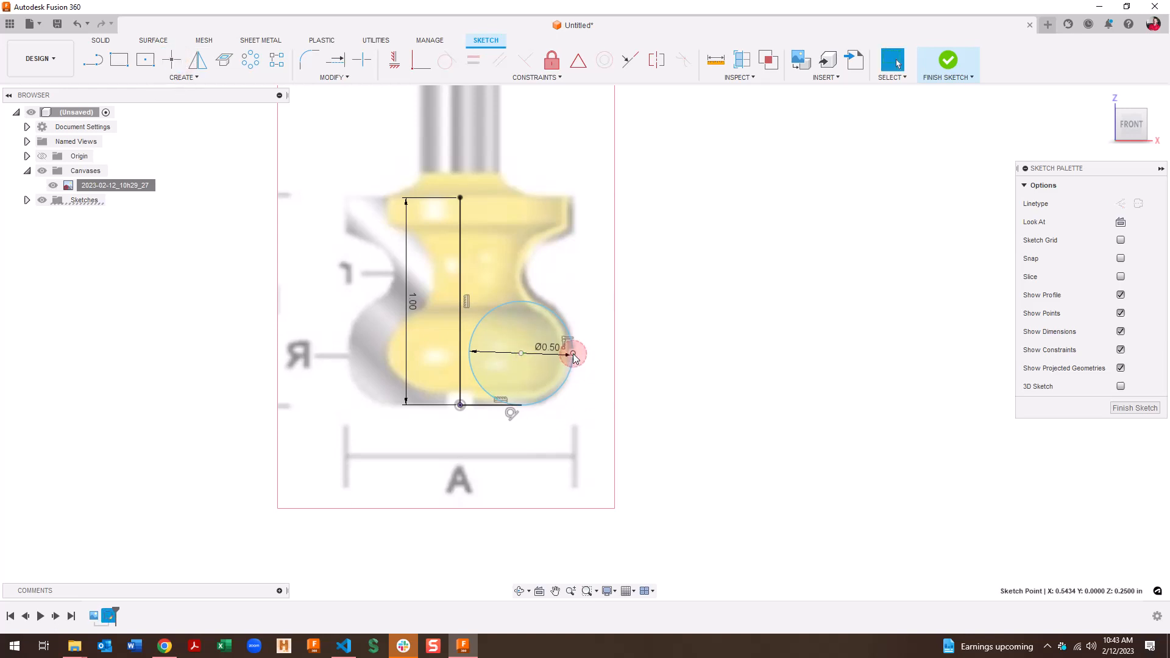
right_click(574, 354)
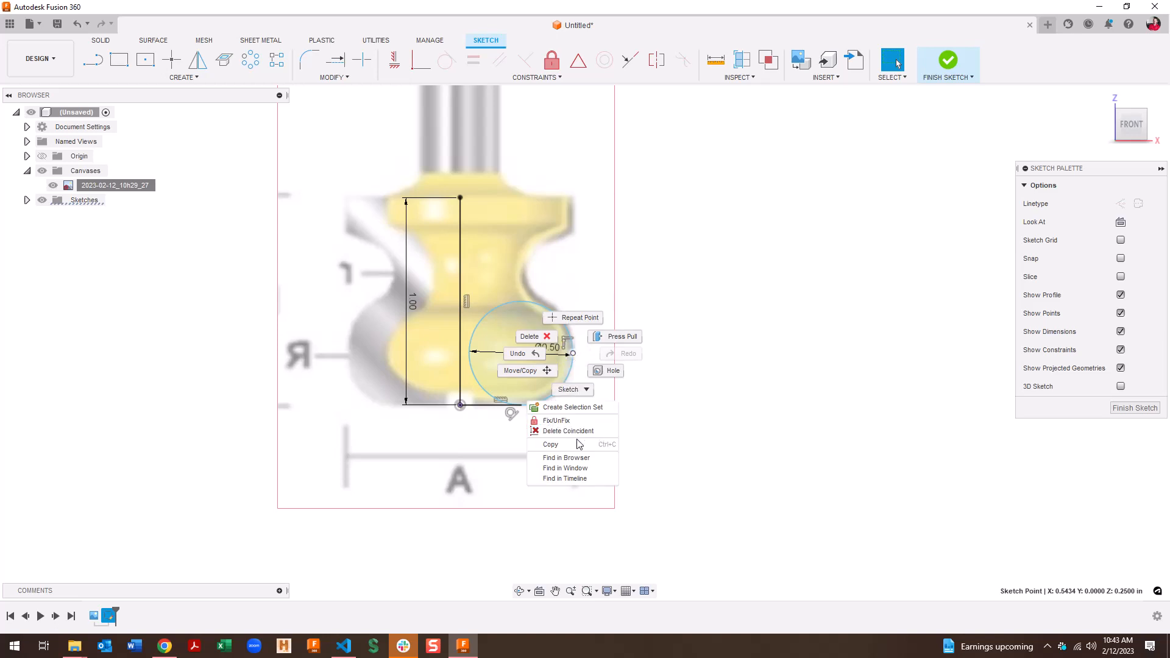
click(468, 428)
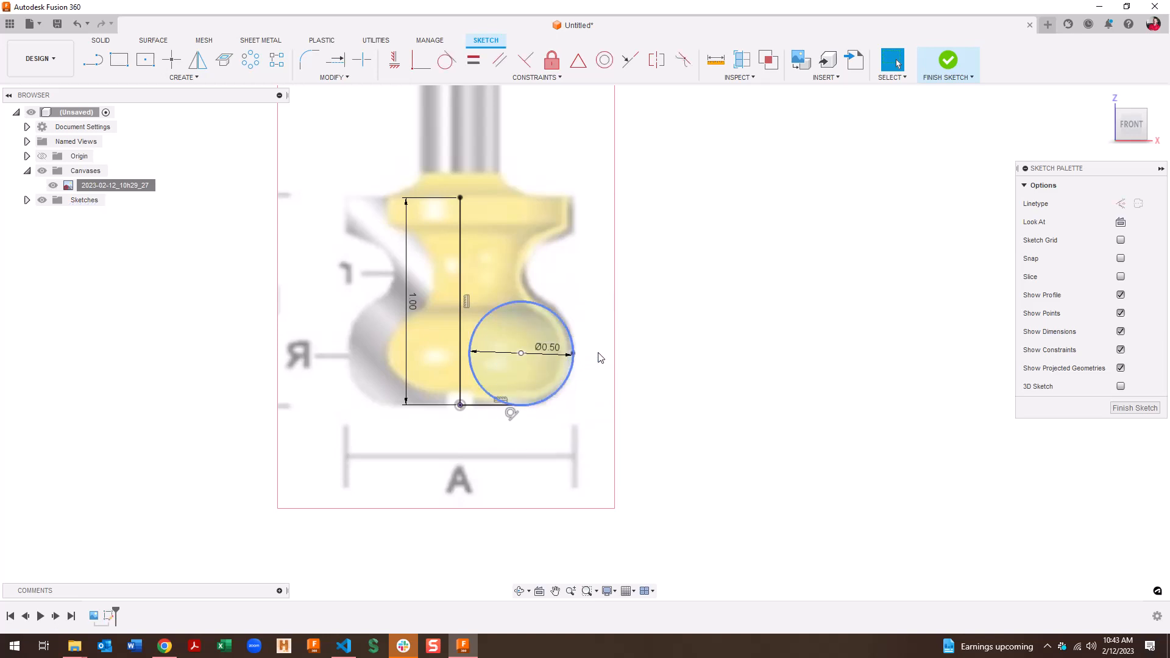
Constrain the circle's centre and right point to be horizontally aligned
click(573, 353)
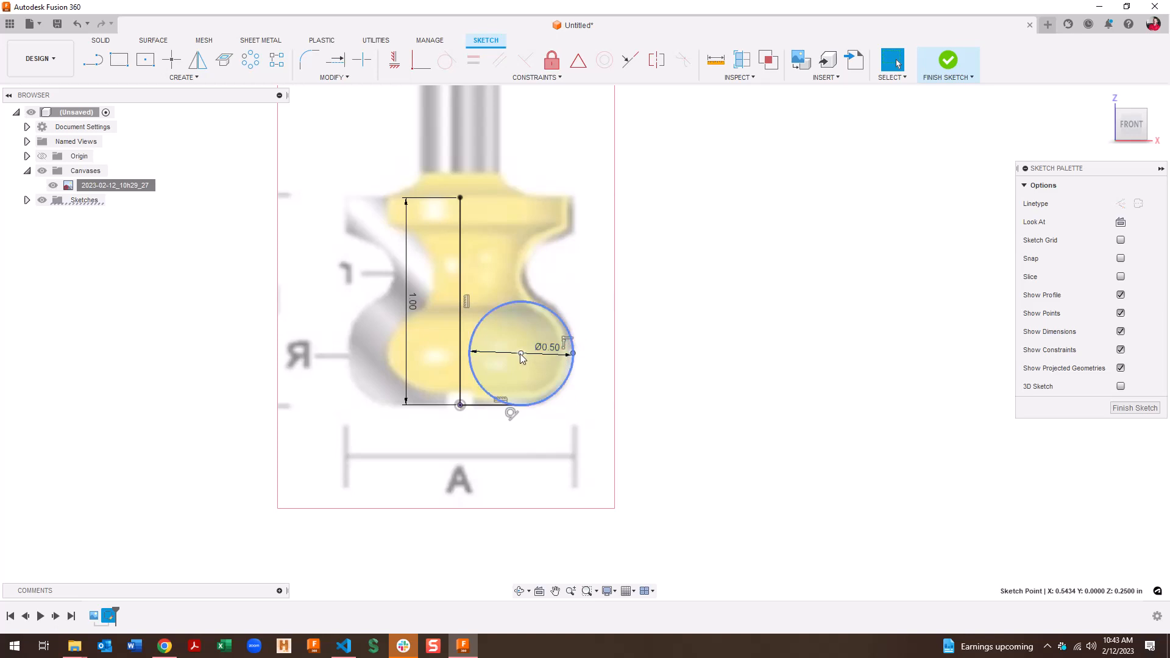
shift+click(520, 355)
right_click(520, 355)
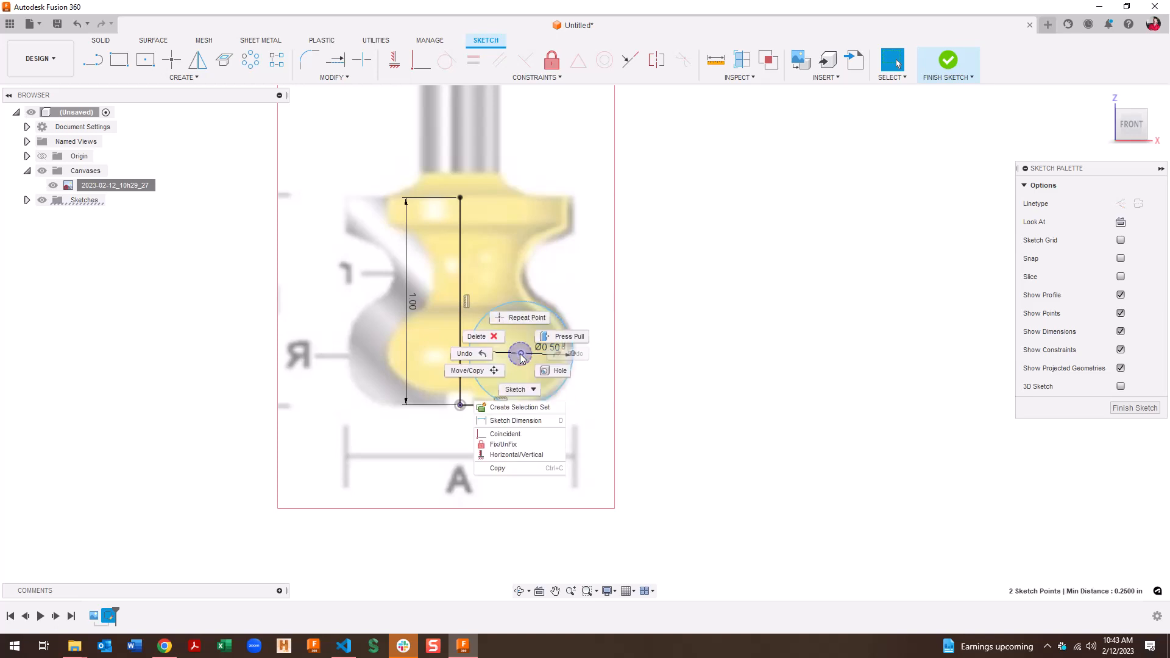
click(532, 456)
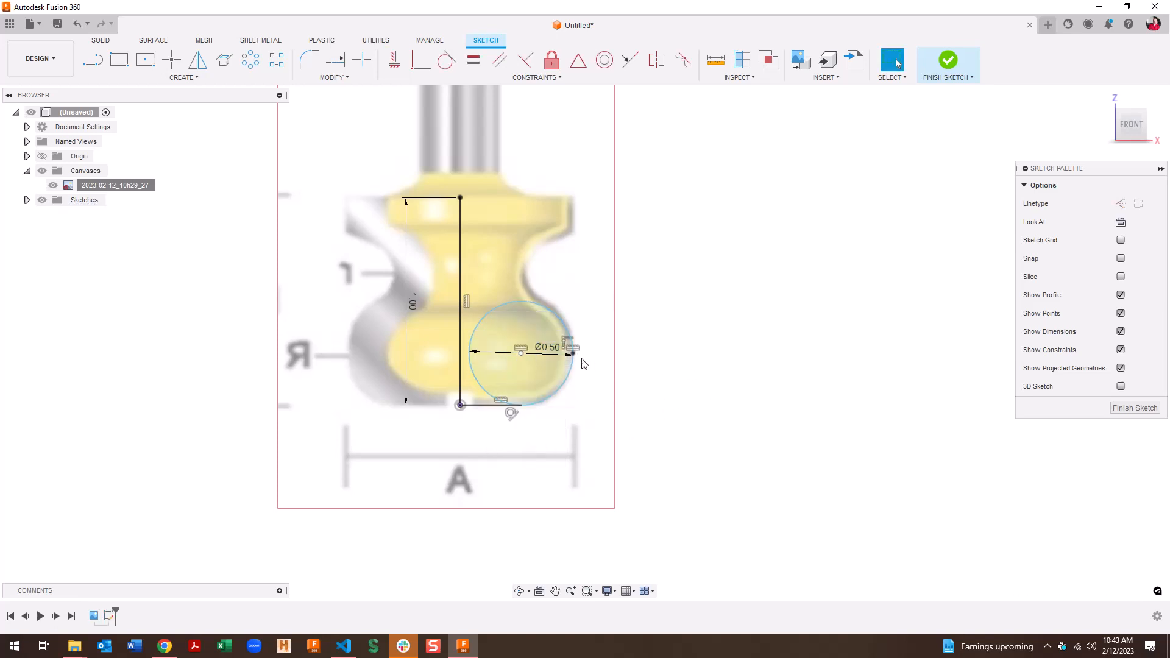
drag(573, 358, 577, 354)
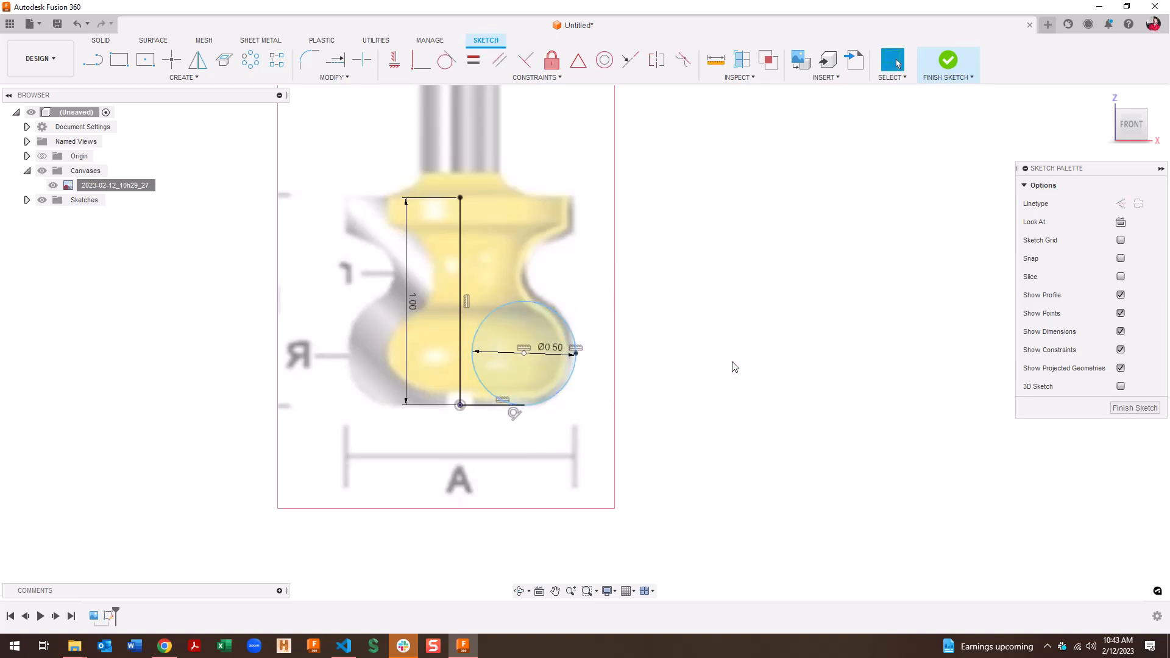
Dimension the circle's right point 1.25/2 (0.625 in) from the vertical line
key(d)
click(576, 353)
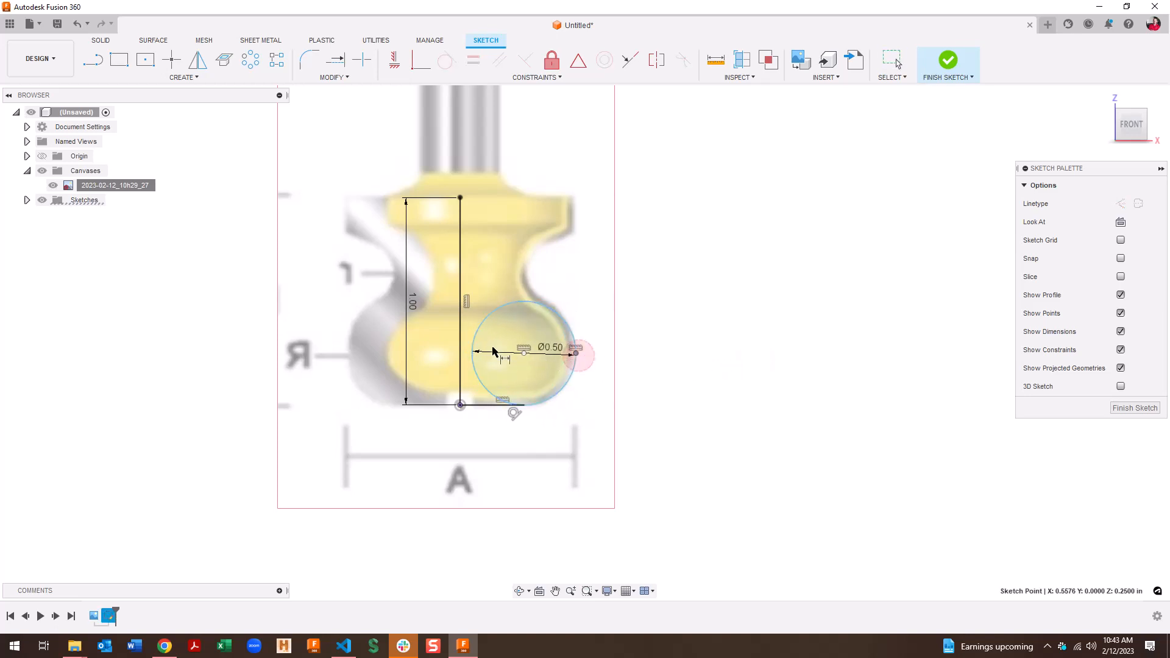
click(461, 335)
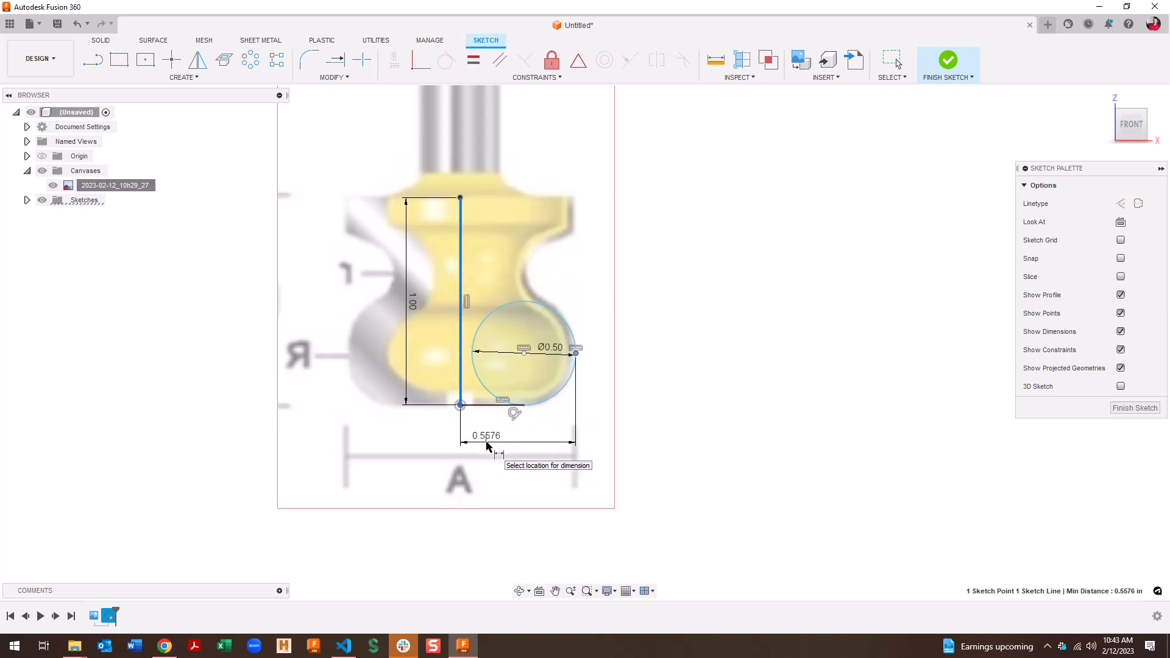
click(524, 442)
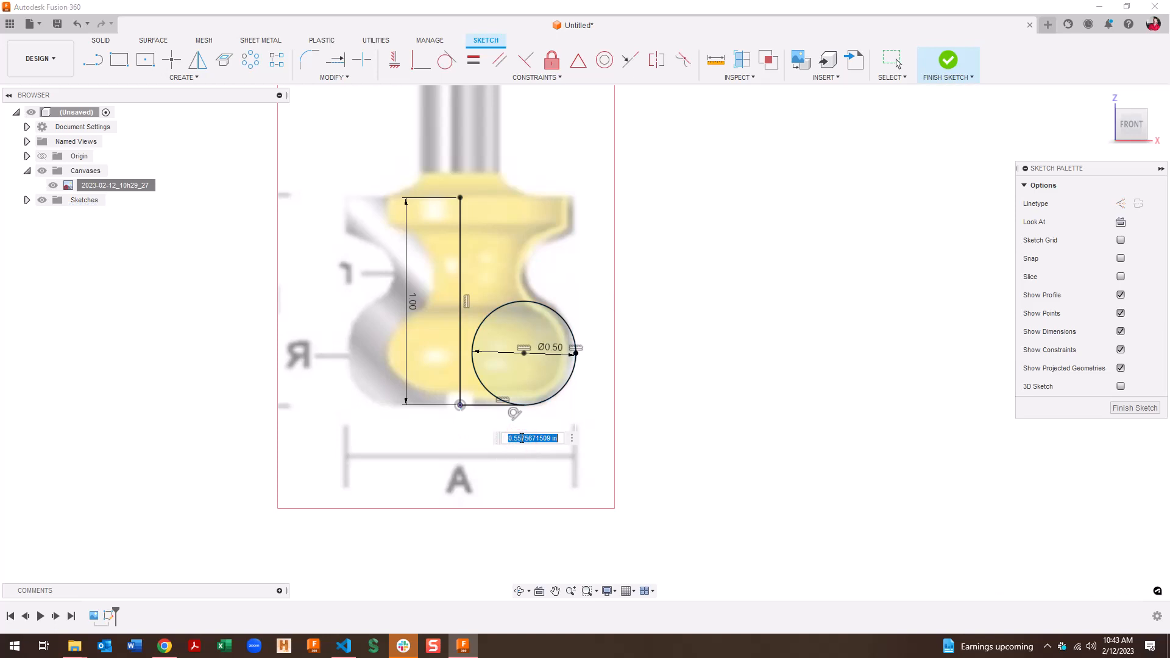
text(1.25/2)
key(Return)
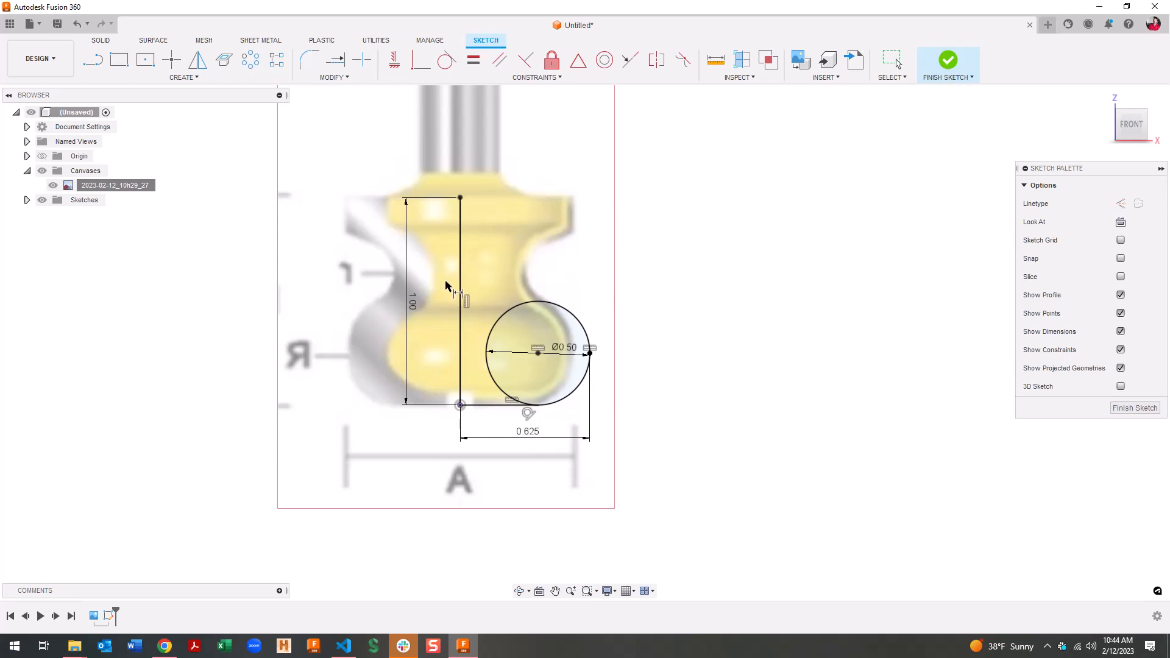
key(l)
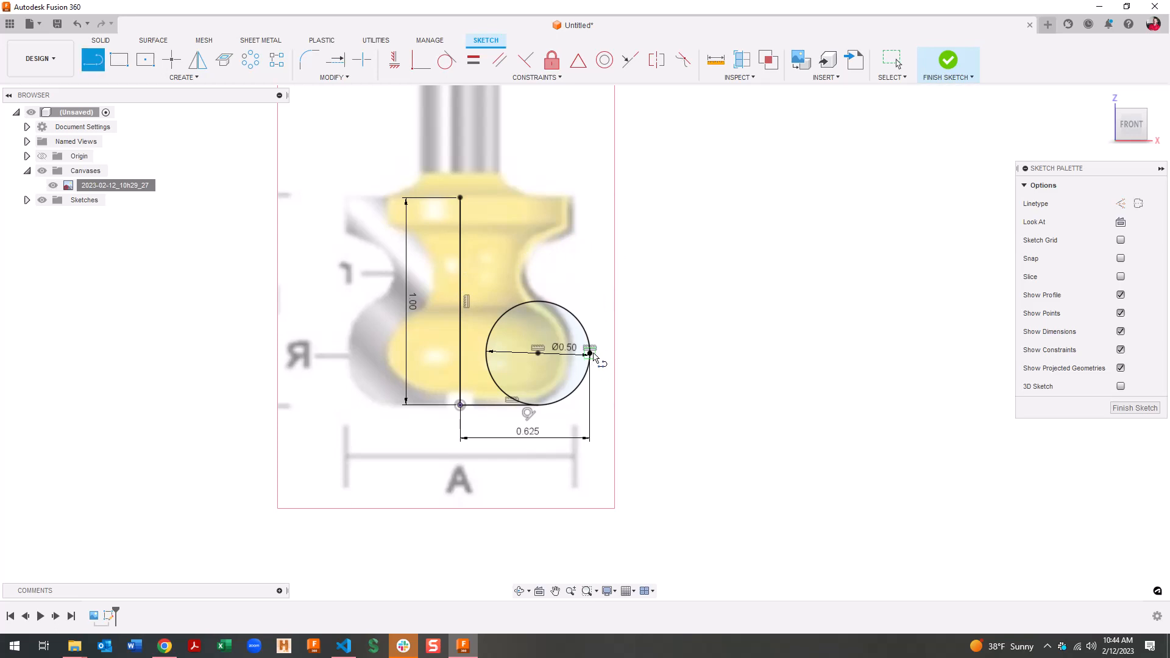
Draw the top edge, short vertical drop, slanted edge and a tangent arc toward the circle
click(461, 198)
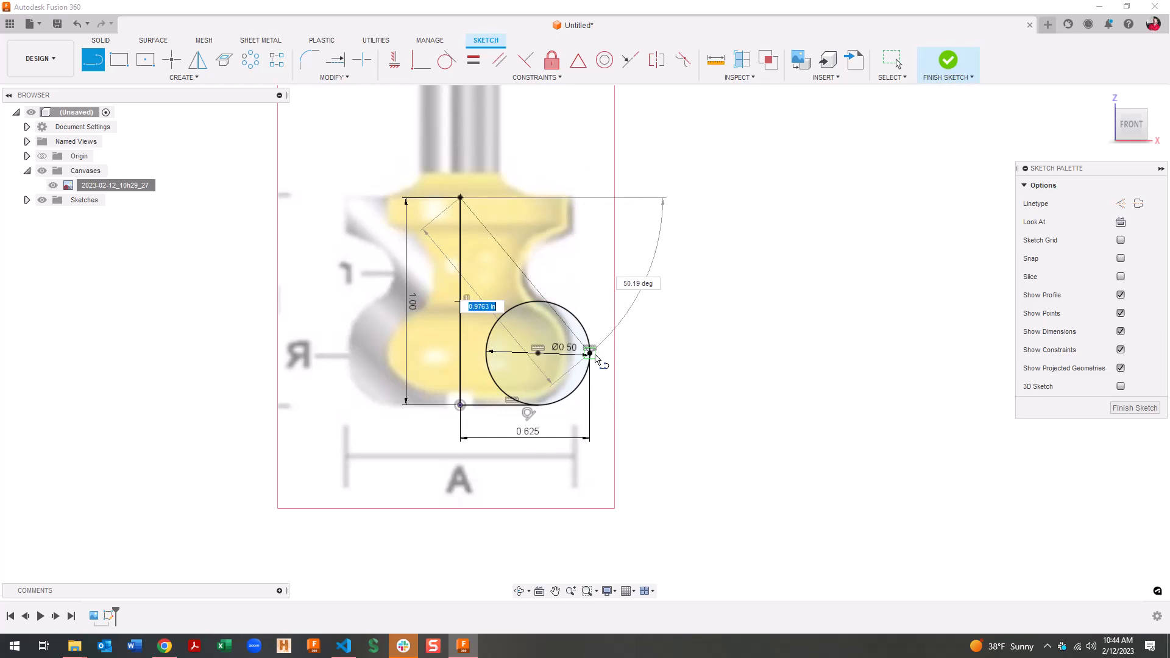
click(589, 199)
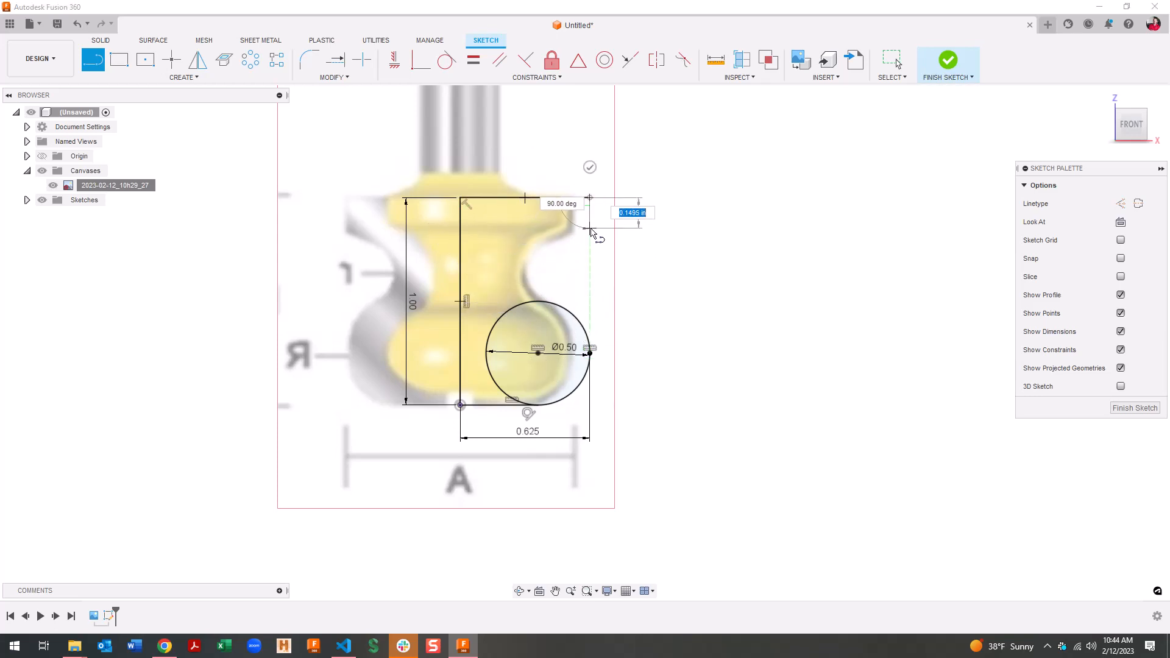
click(590, 229)
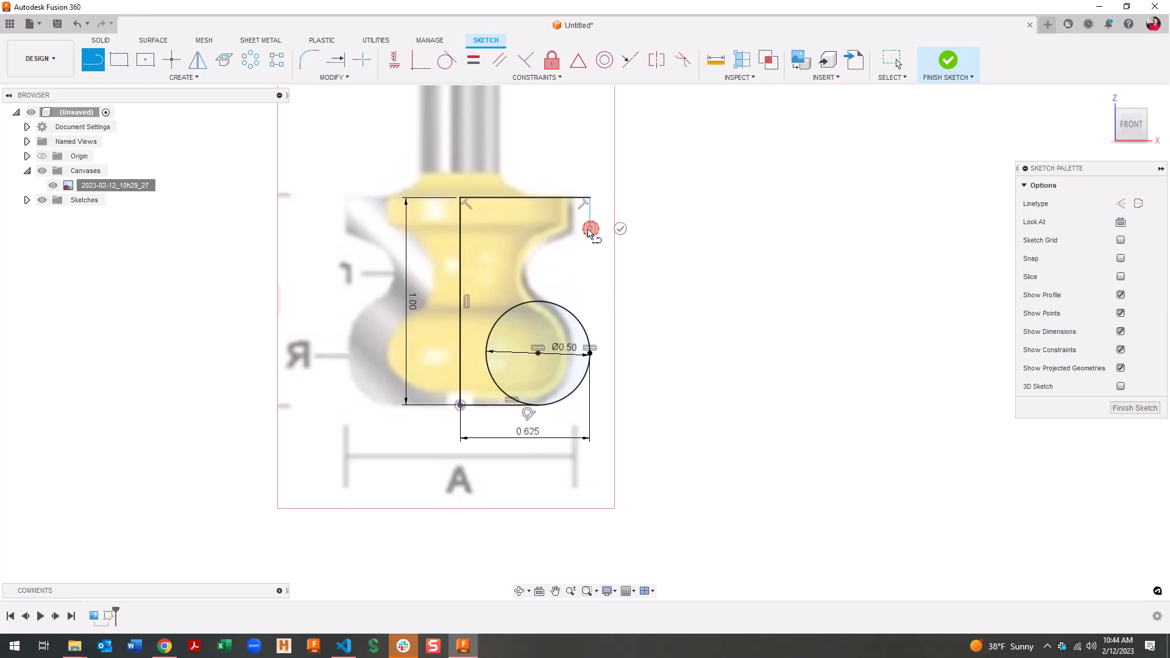
click(551, 249)
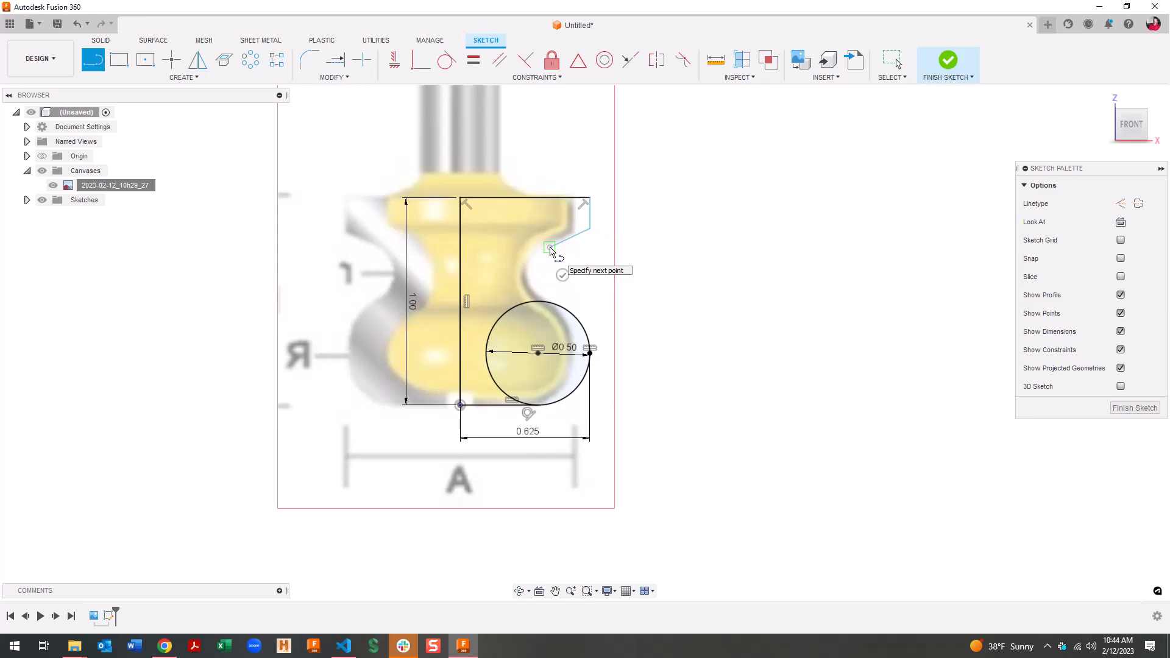
drag(550, 249, 555, 306)
key(Escape)
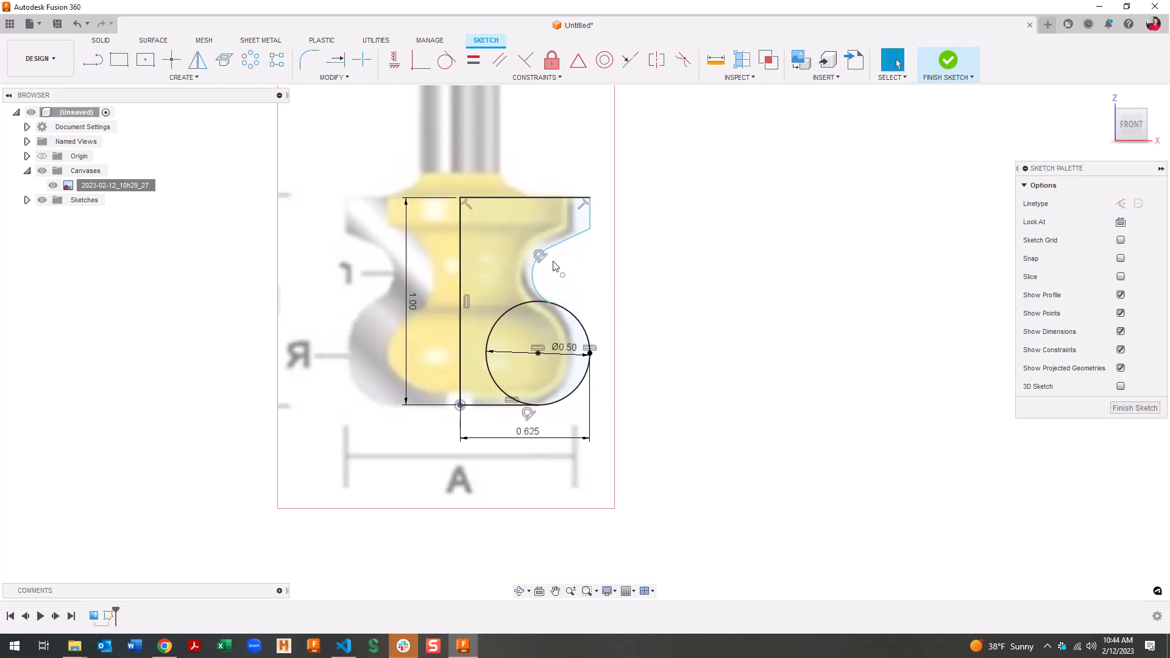
Make the arc tangent to the circle
scroll(554, 266, up, 3)
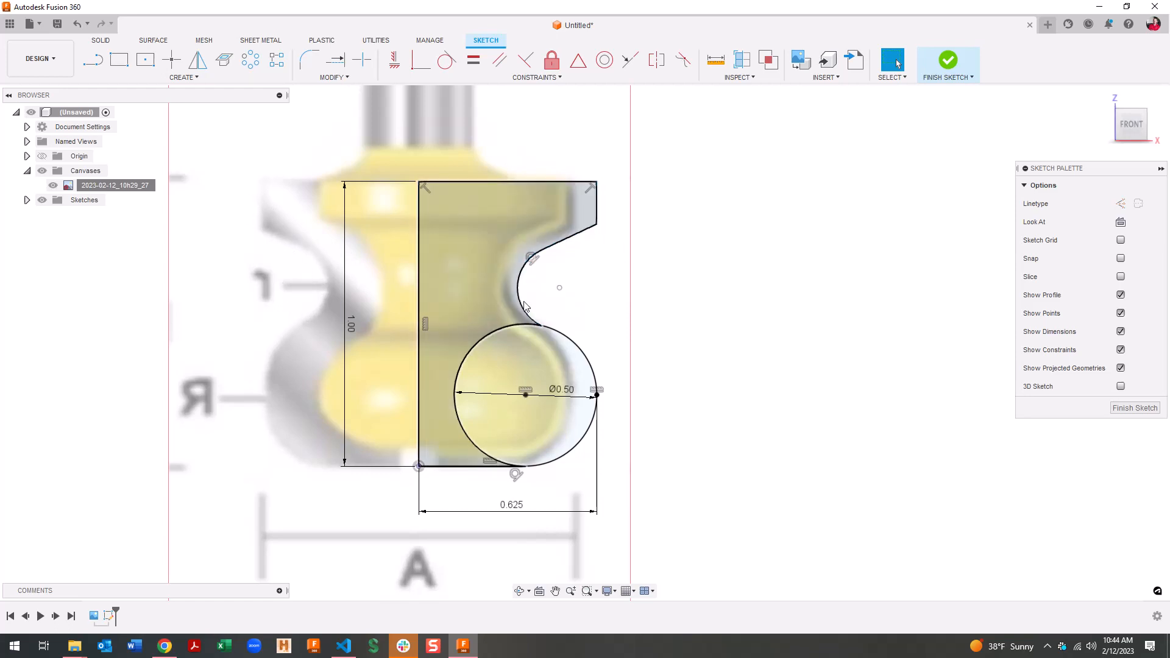
click(533, 316)
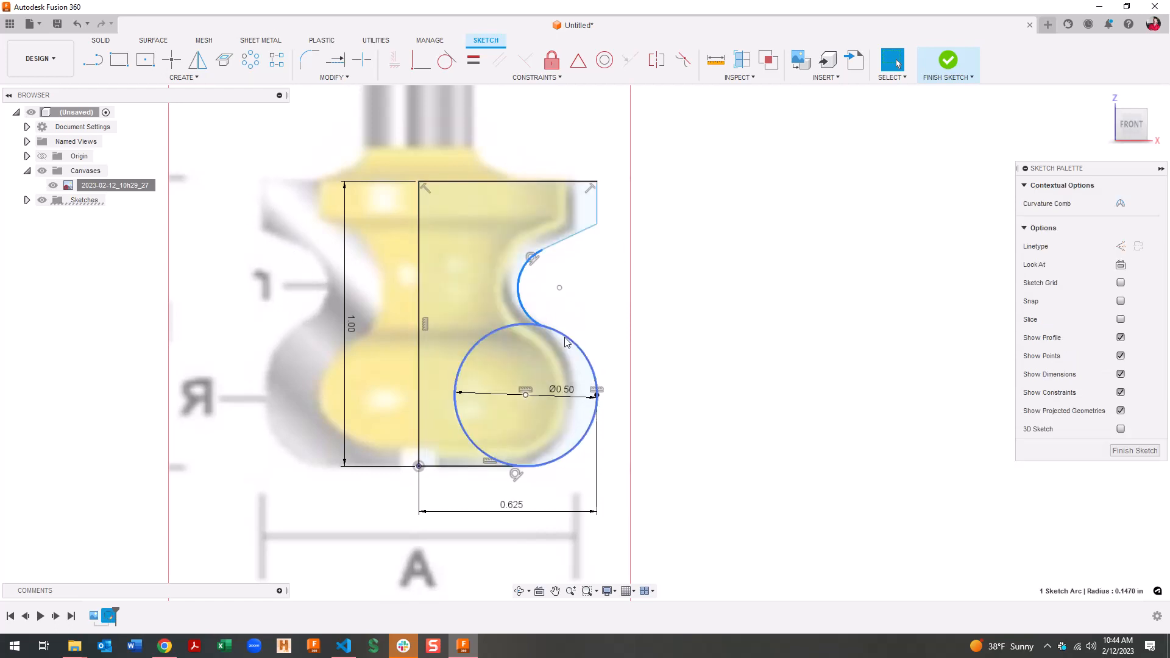
ctrl+click(565, 336)
right_click(565, 337)
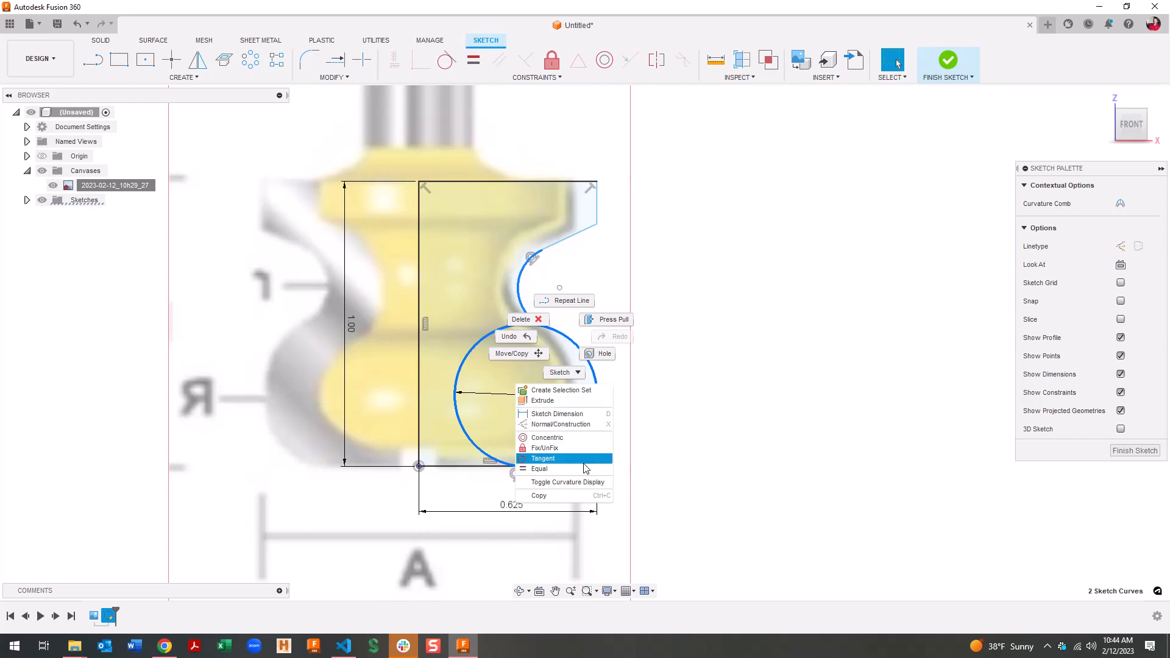
click(544, 459)
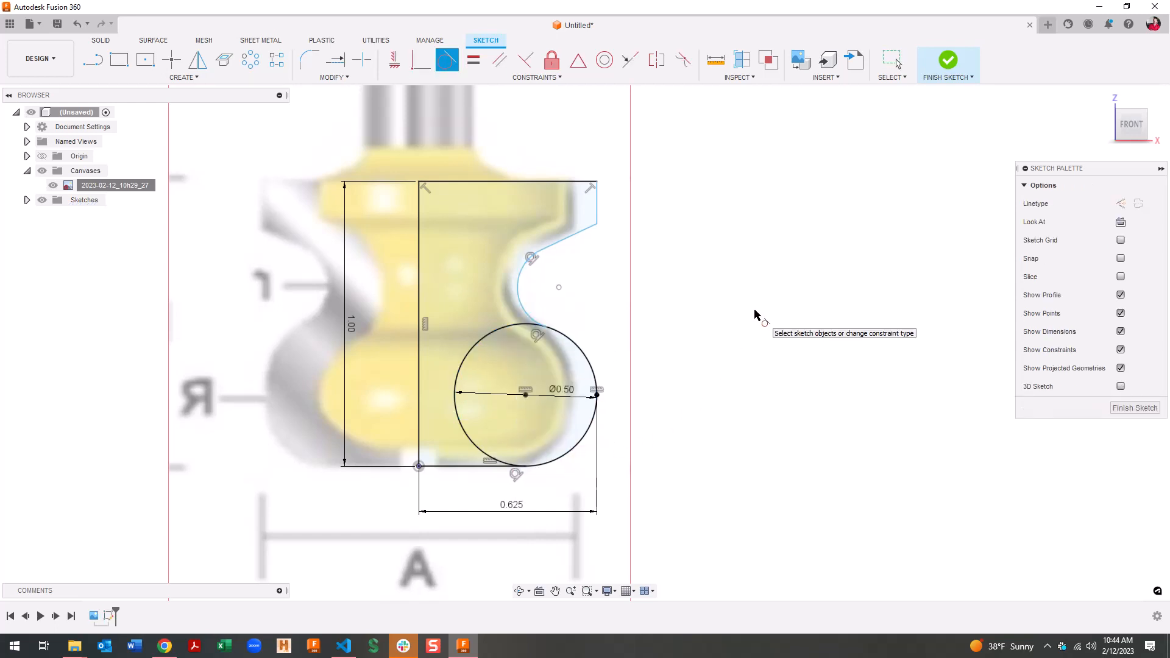
key(Escape)
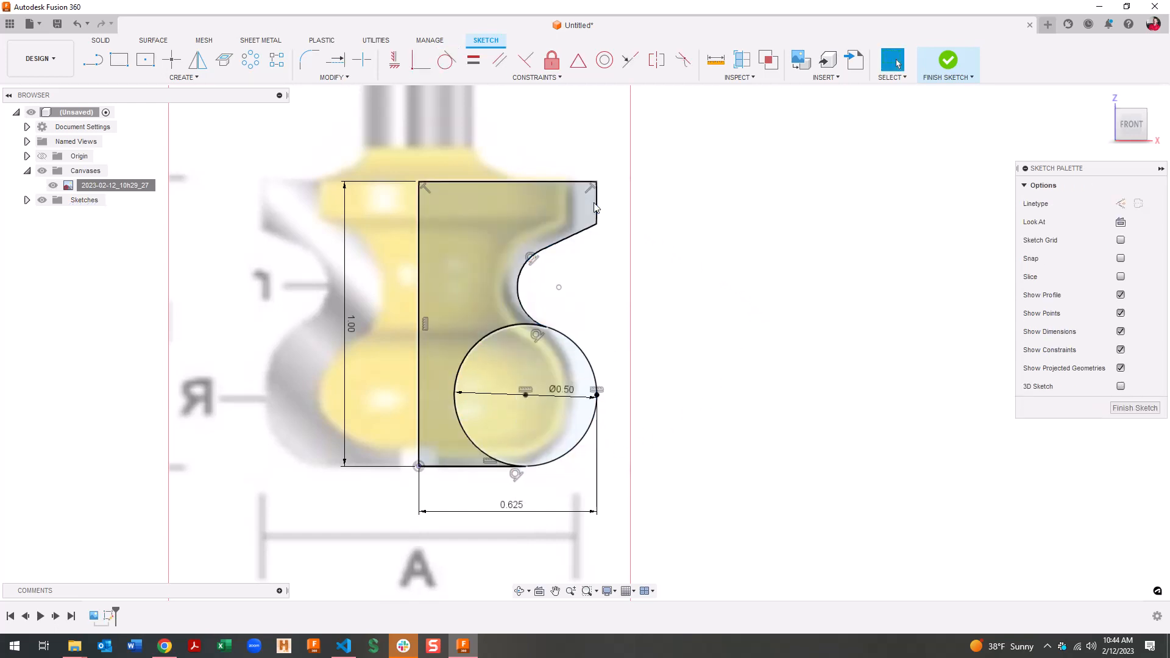
Make the short top-right edge coincident with the circle's right point
click(598, 206)
click(597, 396)
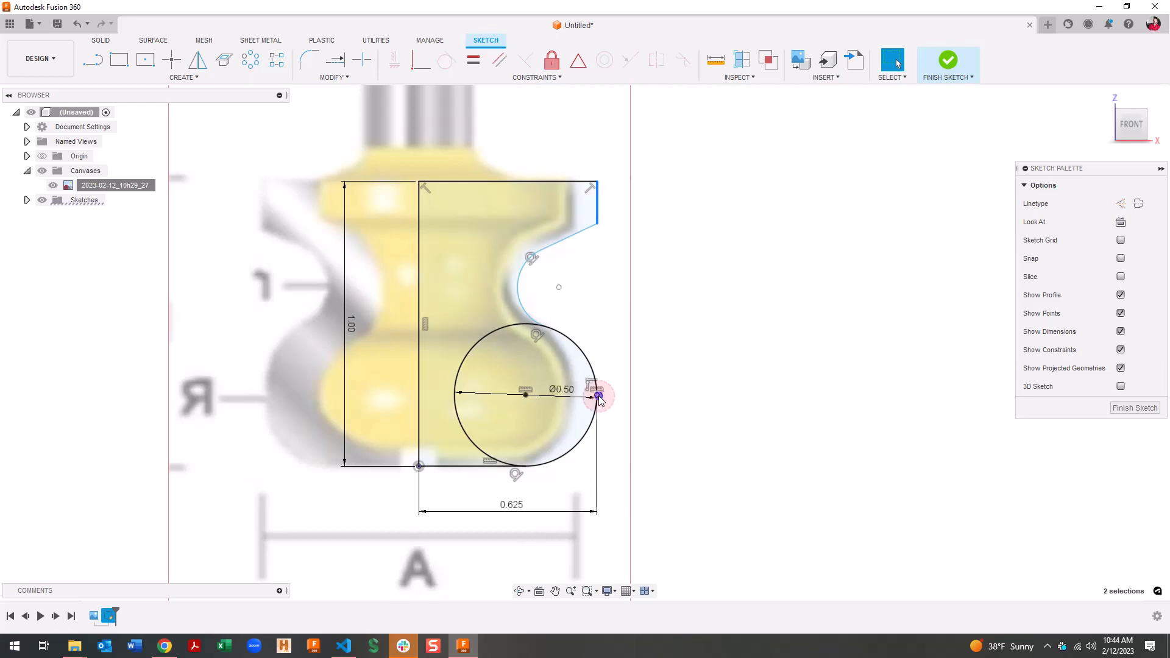
right_click(597, 396)
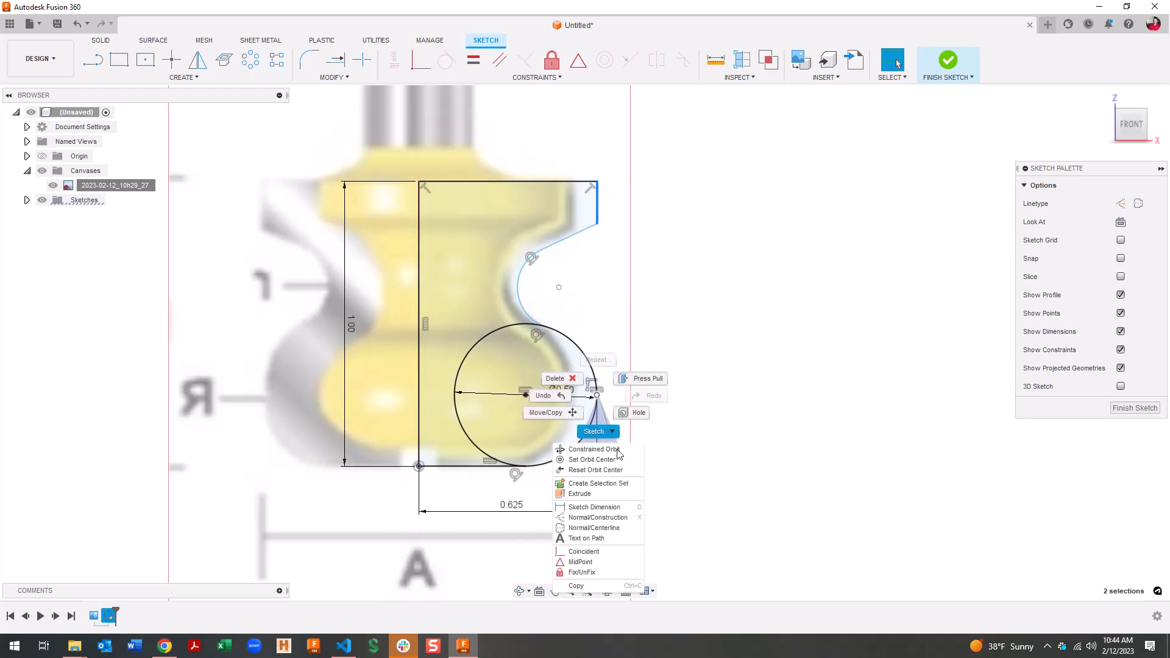
click(605, 553)
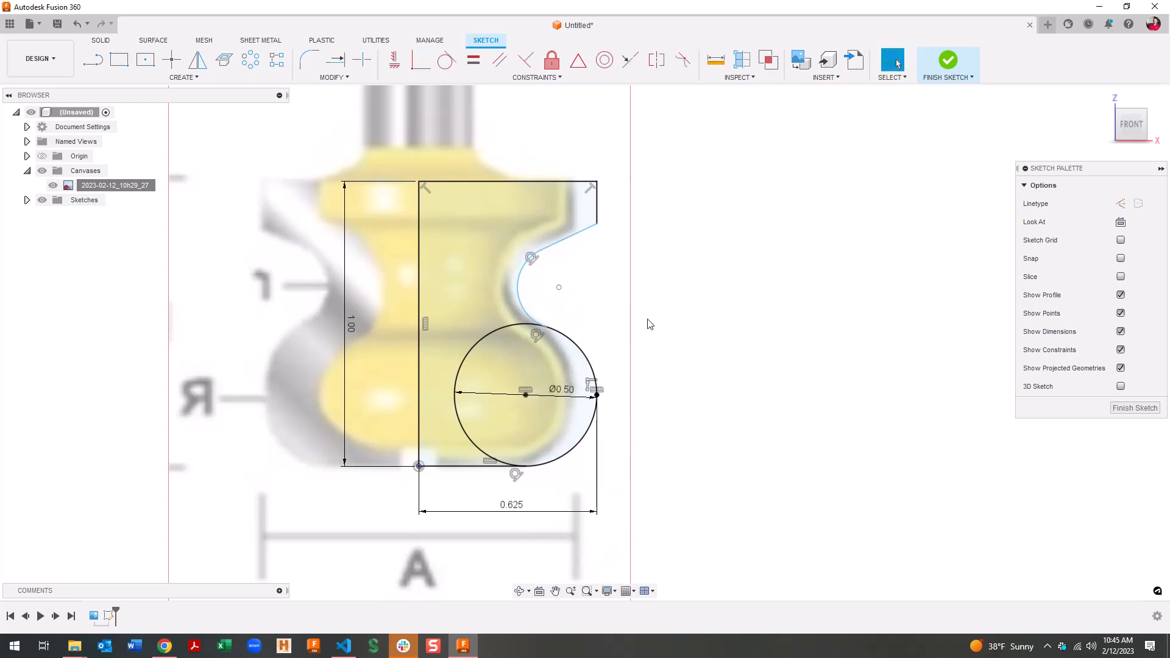
Set a 25° angle between the slanted edge and the top edge
key(d)
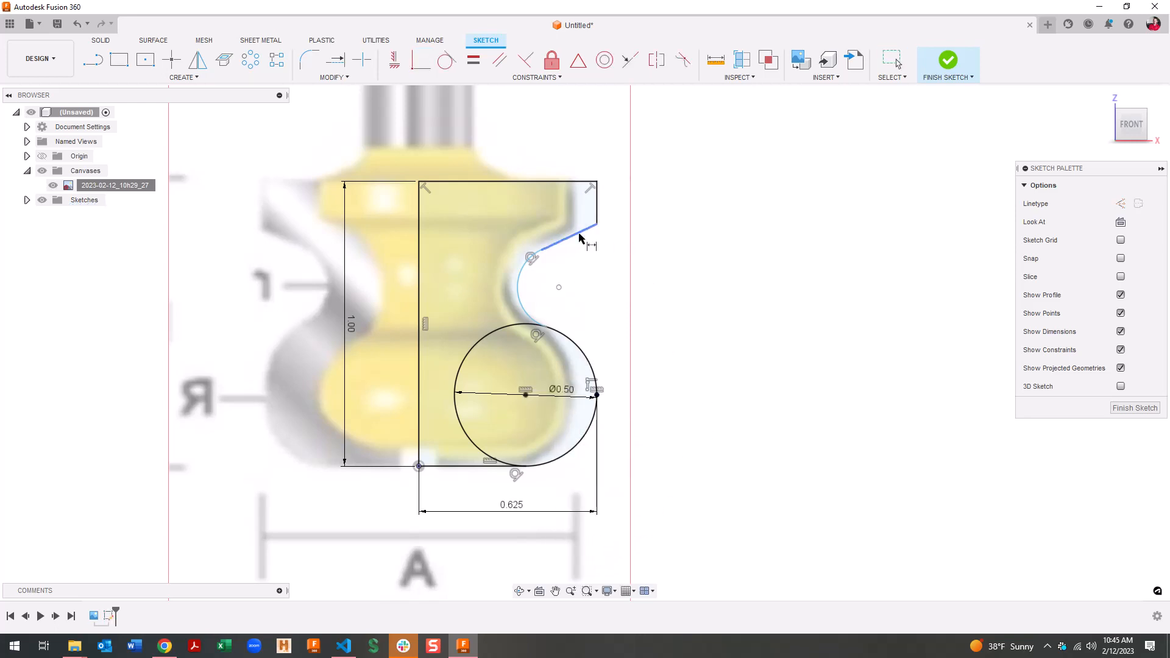
click(576, 235)
click(569, 182)
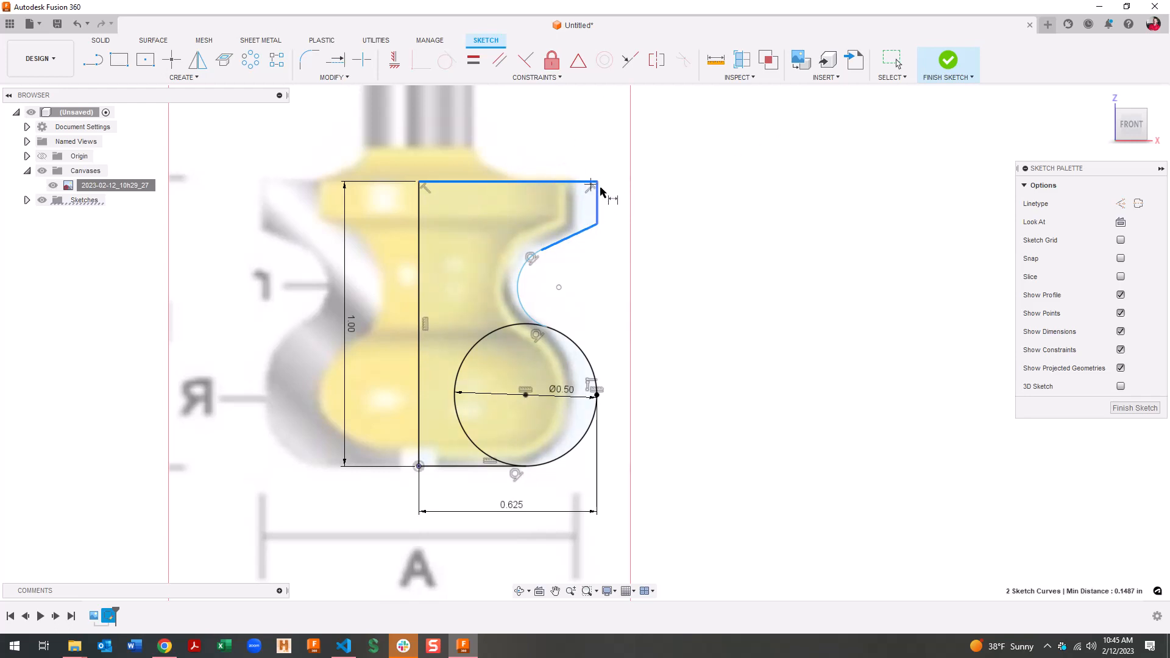
click(611, 197)
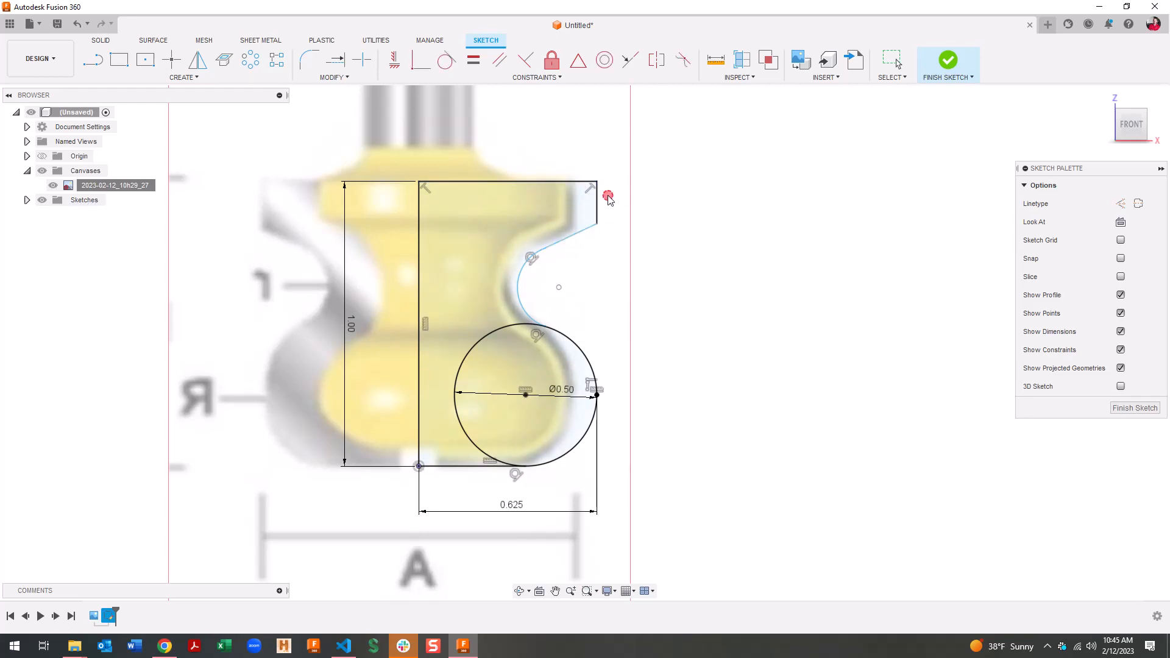
text(25)
key(Return)
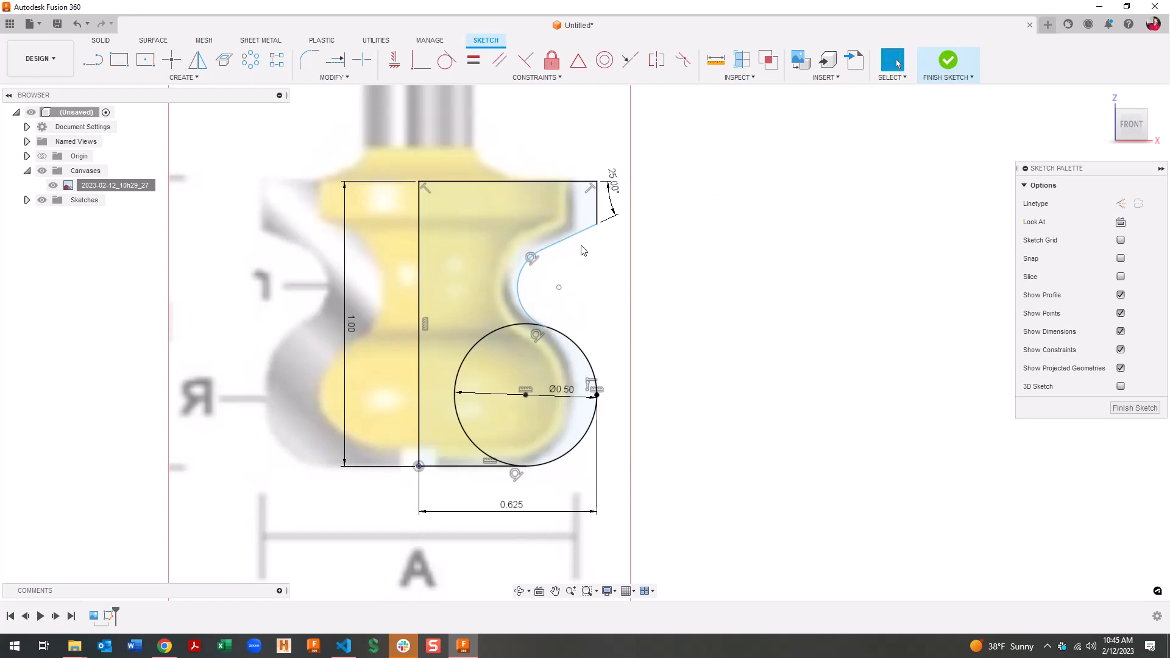
key(Escape)
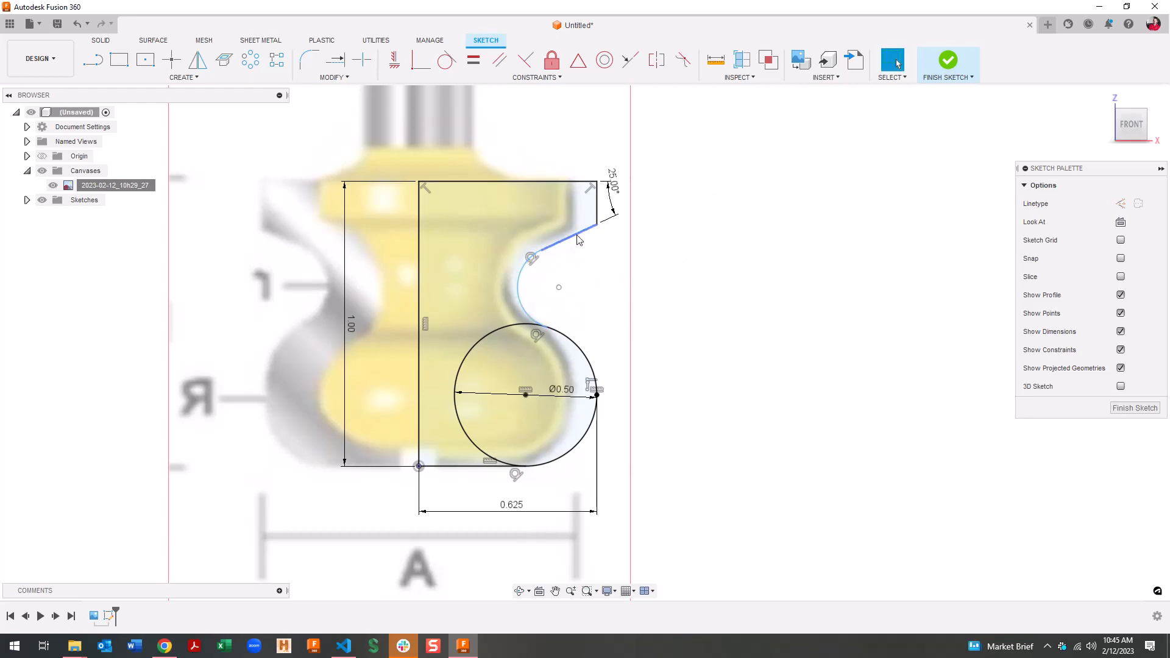
mouse_move(570, 241)
mouse_down()
mouse_move(562, 261)
mouse_move(556, 252)
mouse_up()
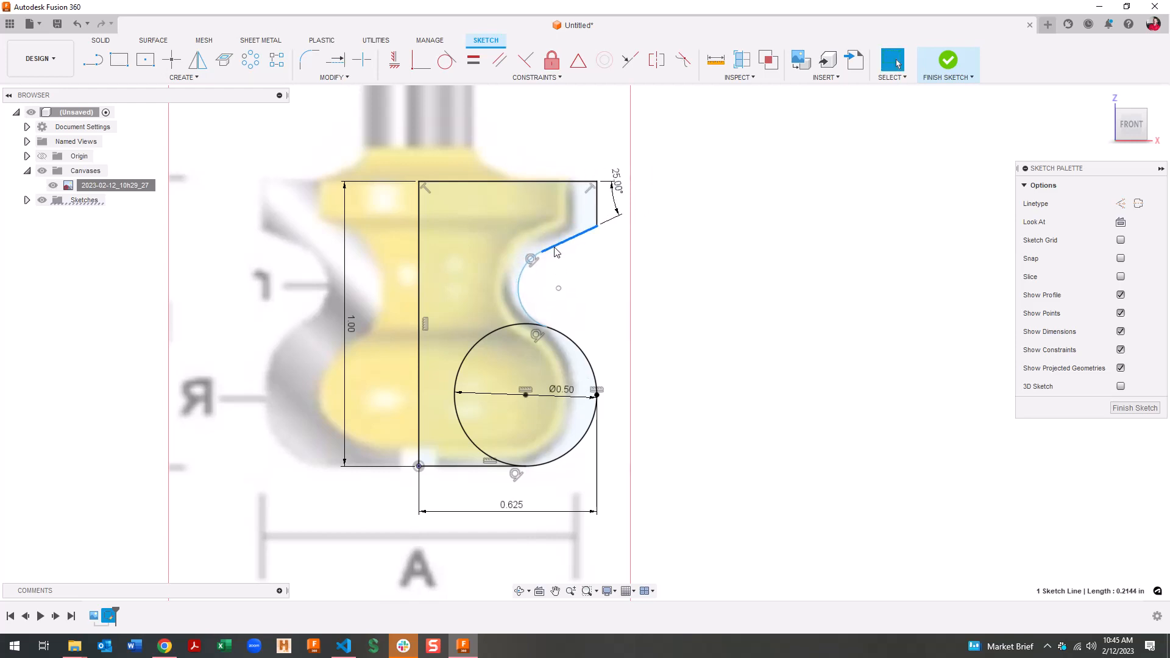
click(601, 259)
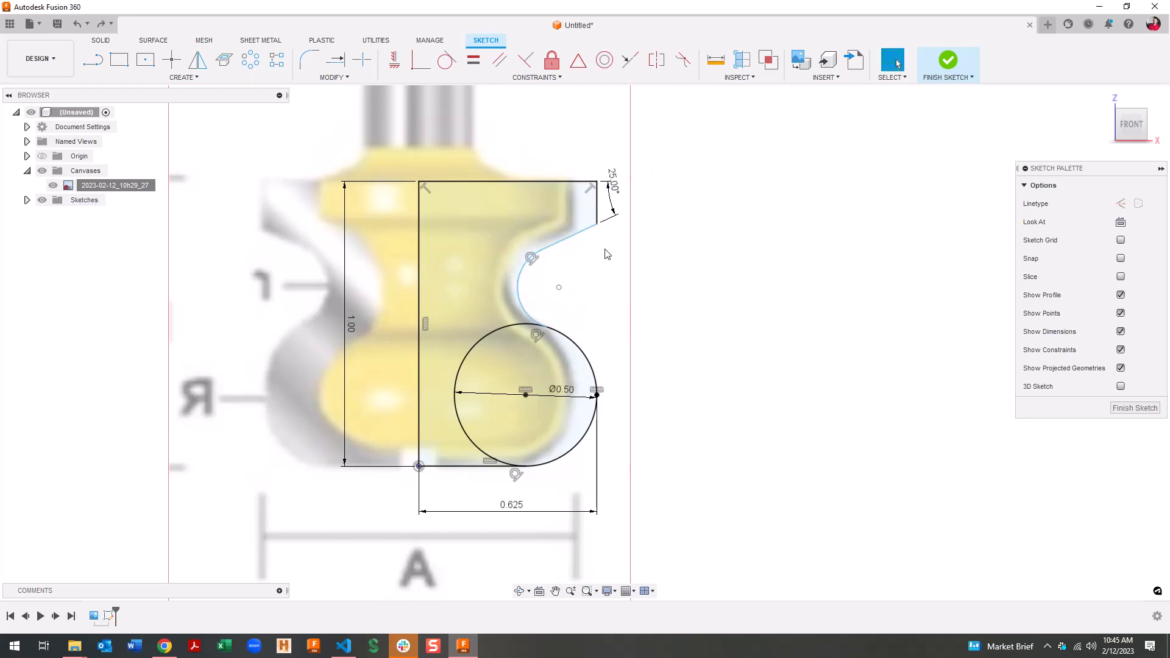
Dimension the short top-right vertical edge to 0.15 in long
key(d)
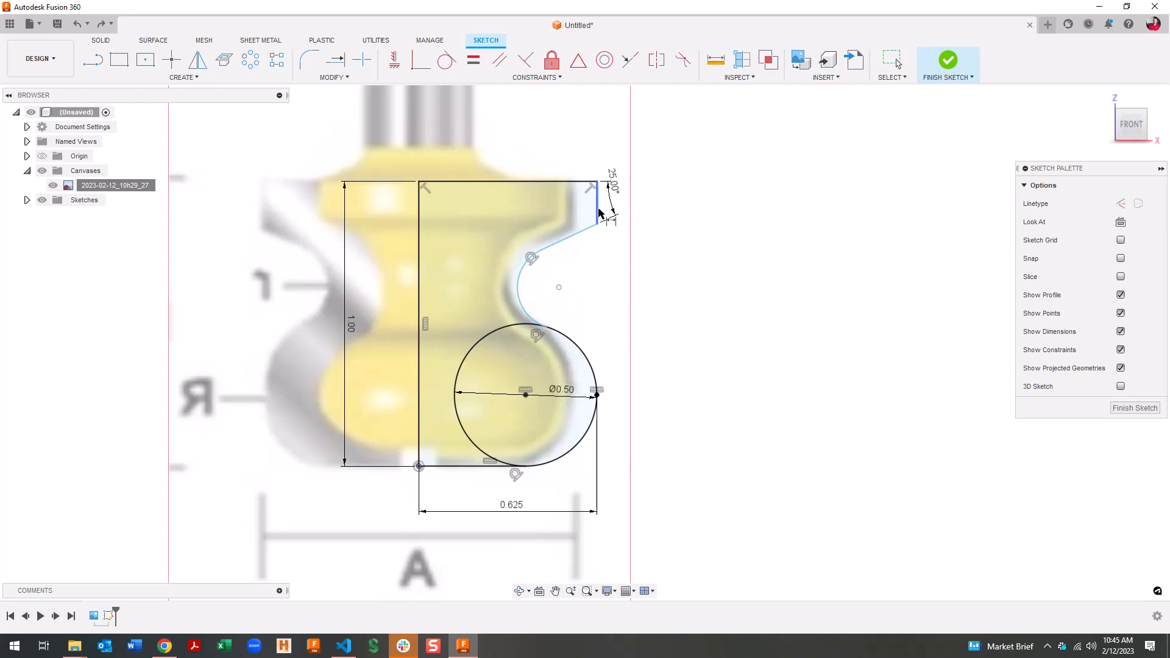
click(598, 208)
click(575, 206)
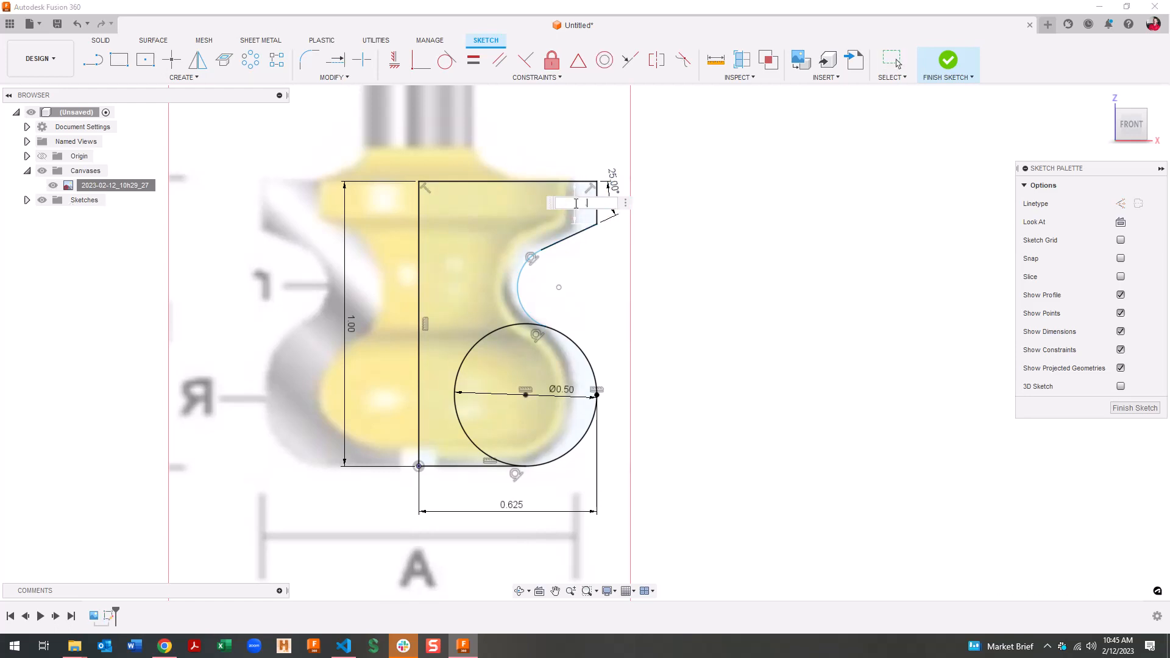
key(Return)
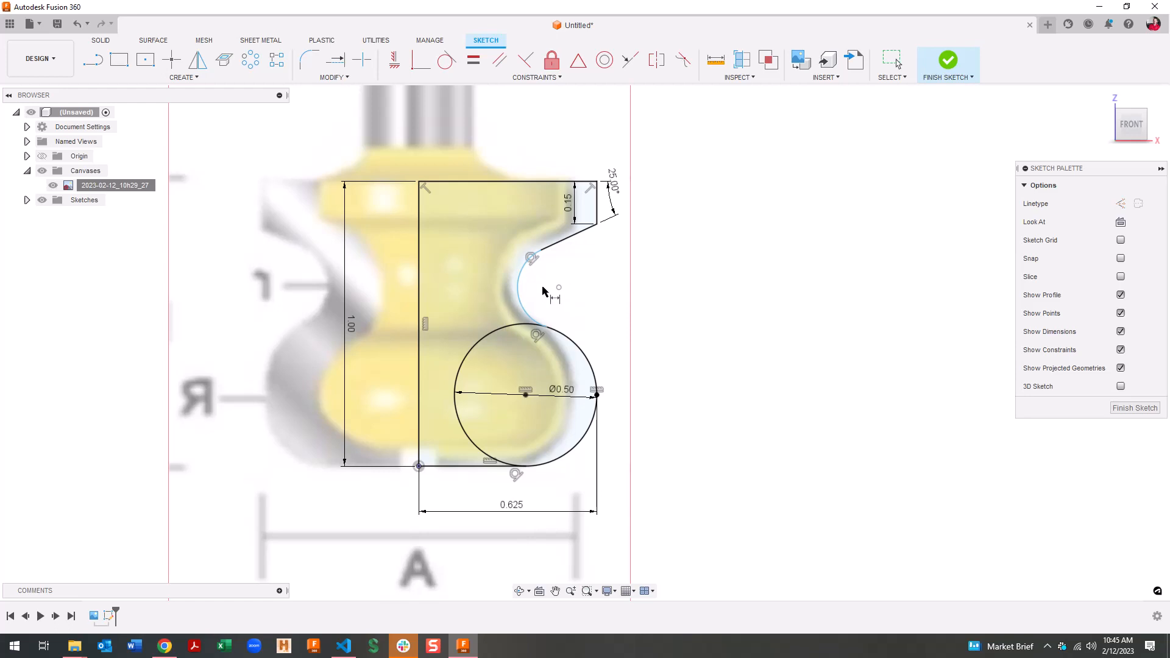
key(Escape)
Add a 0.15 radius dimension to the small arc of the cutter profile
key(d)
click(519, 287)
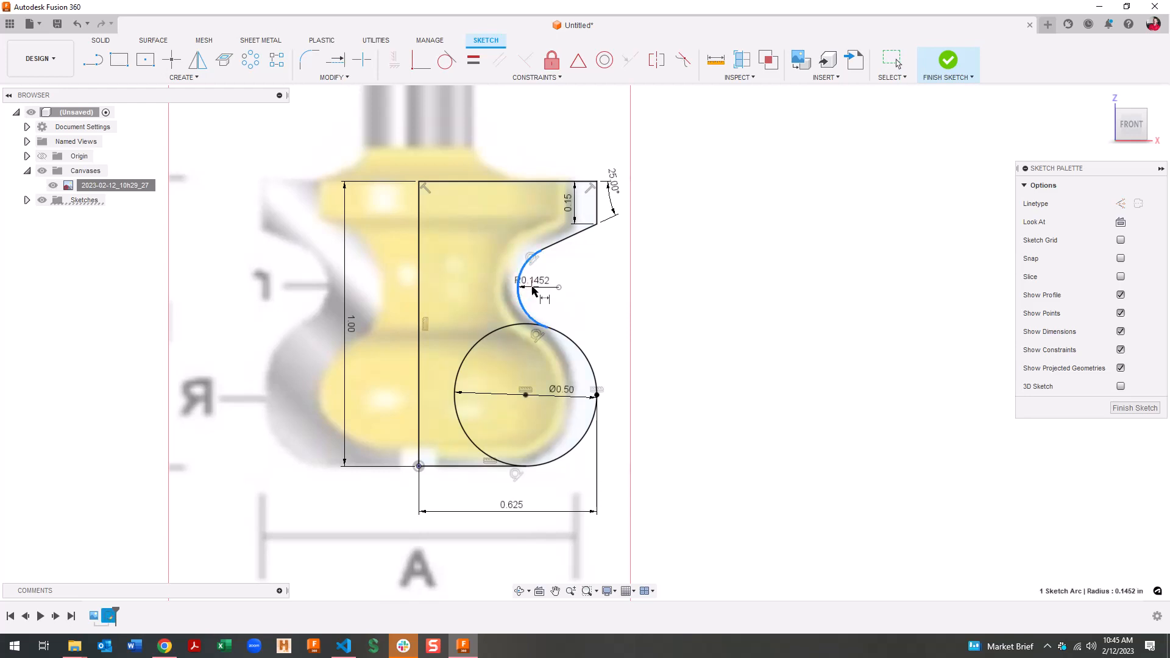
click(537, 293)
text(.15)
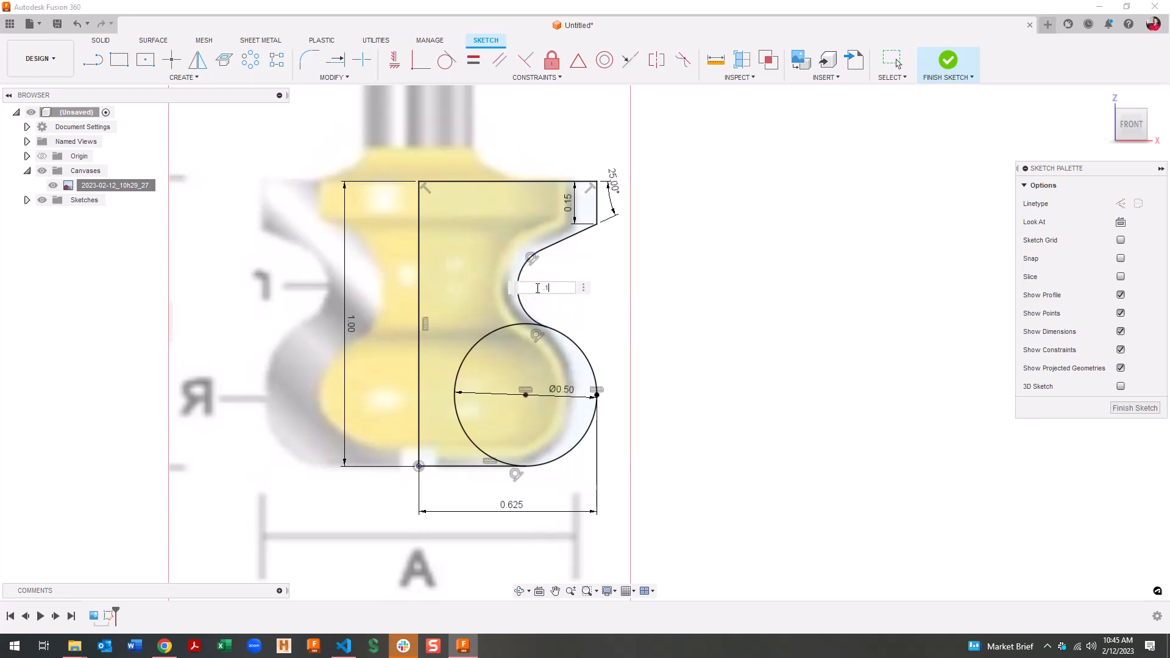
key(Return)
Edit the arc radius to 0.125, then to its final 0.135
double_click(539, 281)
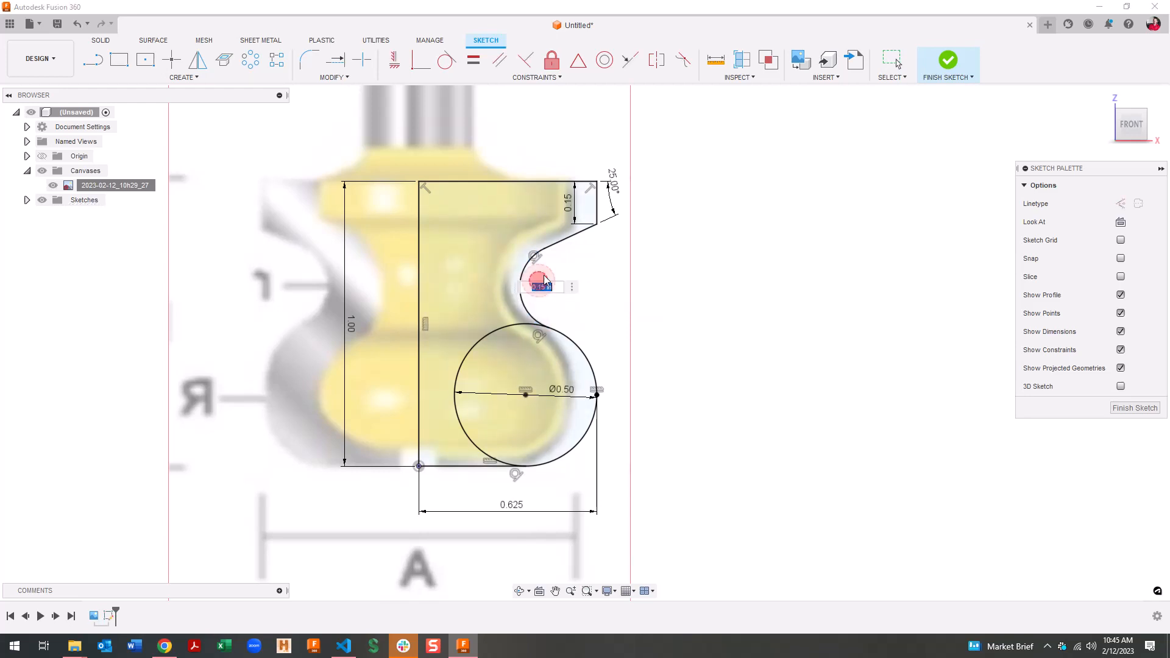
key(Return)
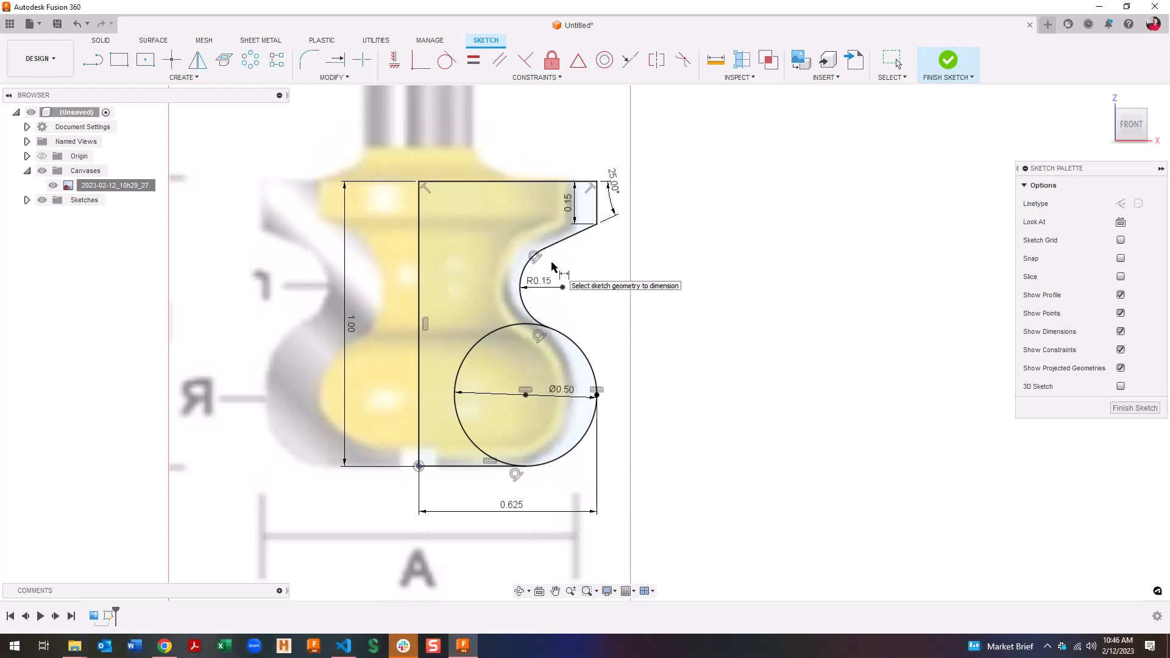
double_click(539, 282)
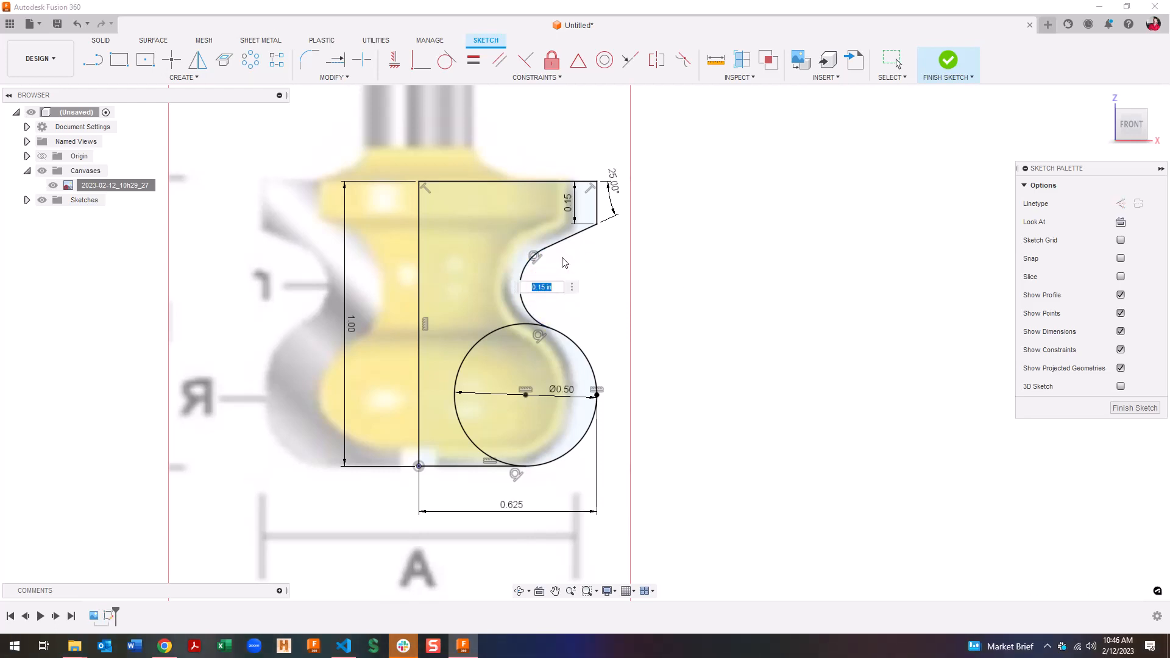
text(.125)
key(Return)
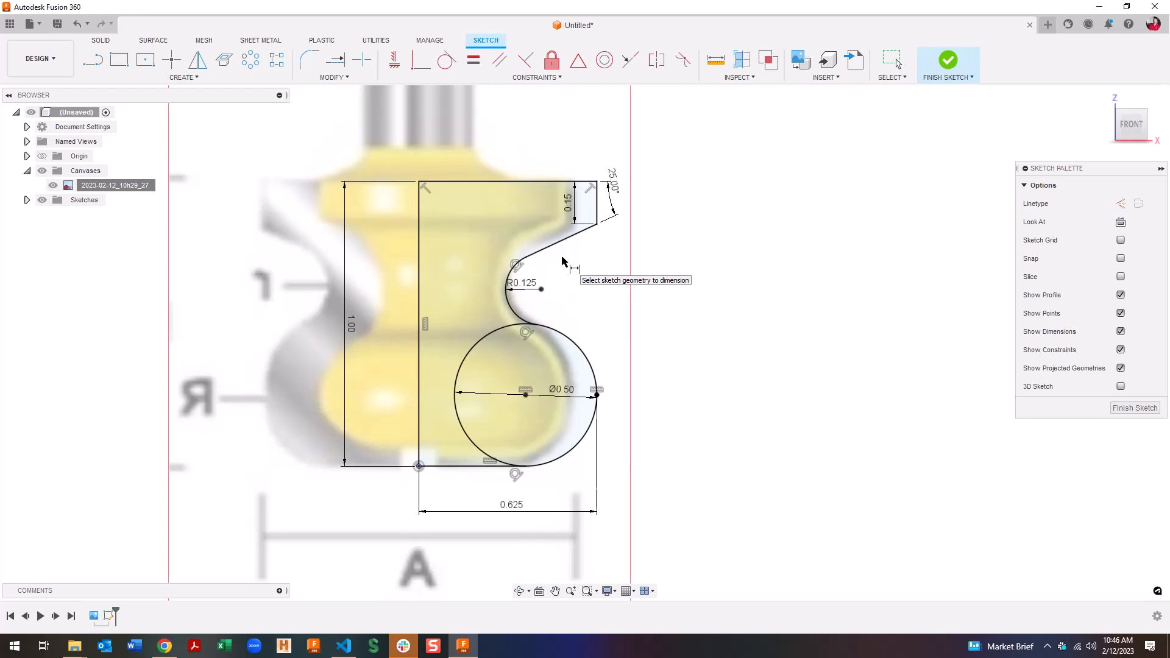
double_click(532, 284)
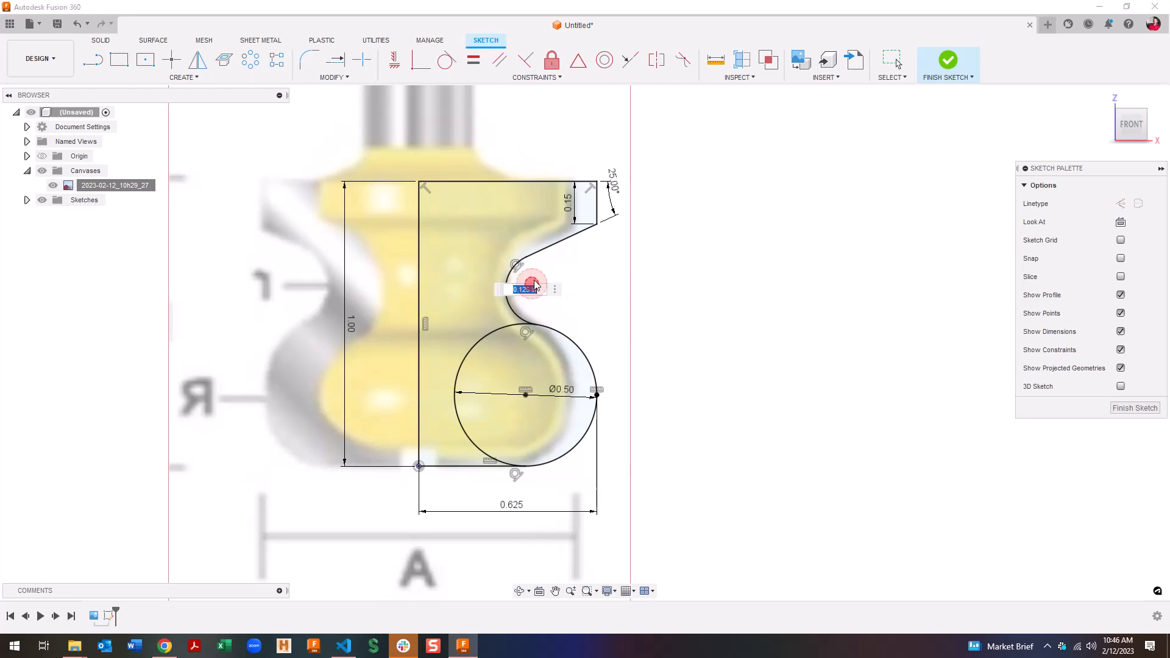
text(.13)
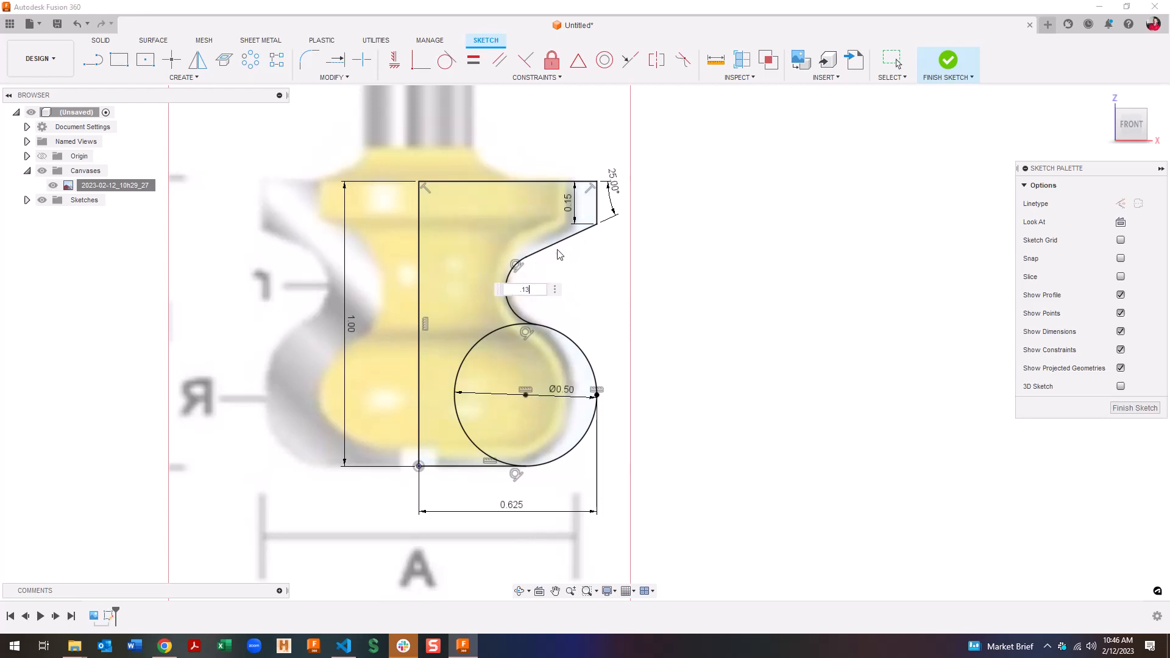
text(5)
key(Return)
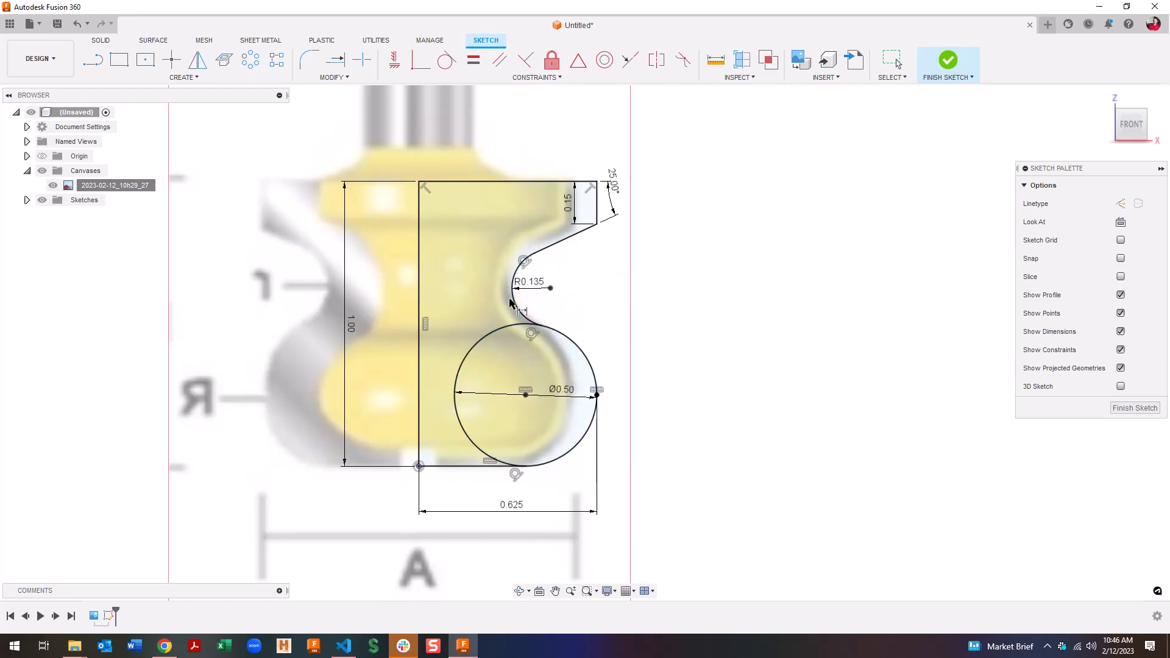
scroll(496, 437, down, 5)
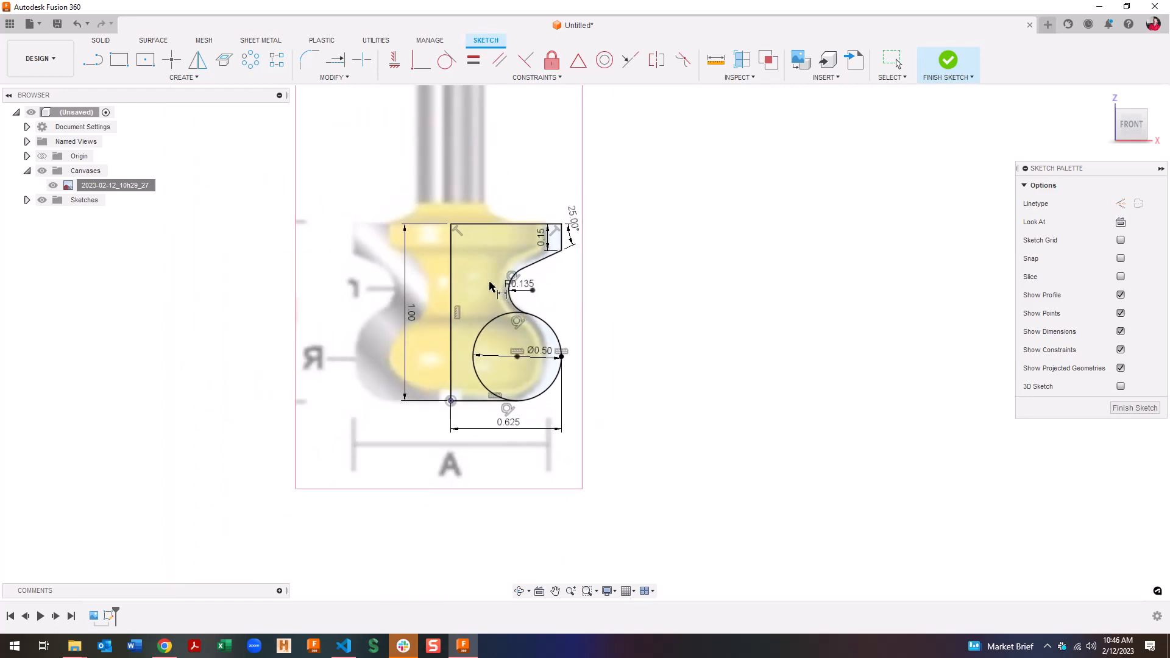
Draw the shank's left, top and right sides rising from the profile top
key(l)
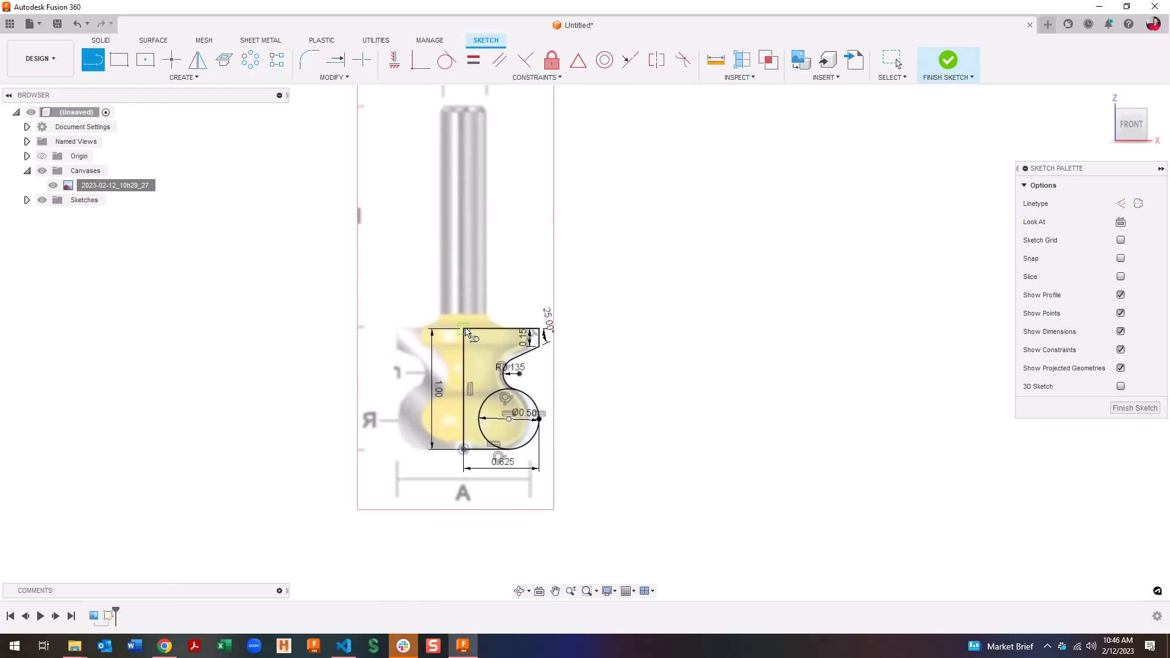
click(465, 329)
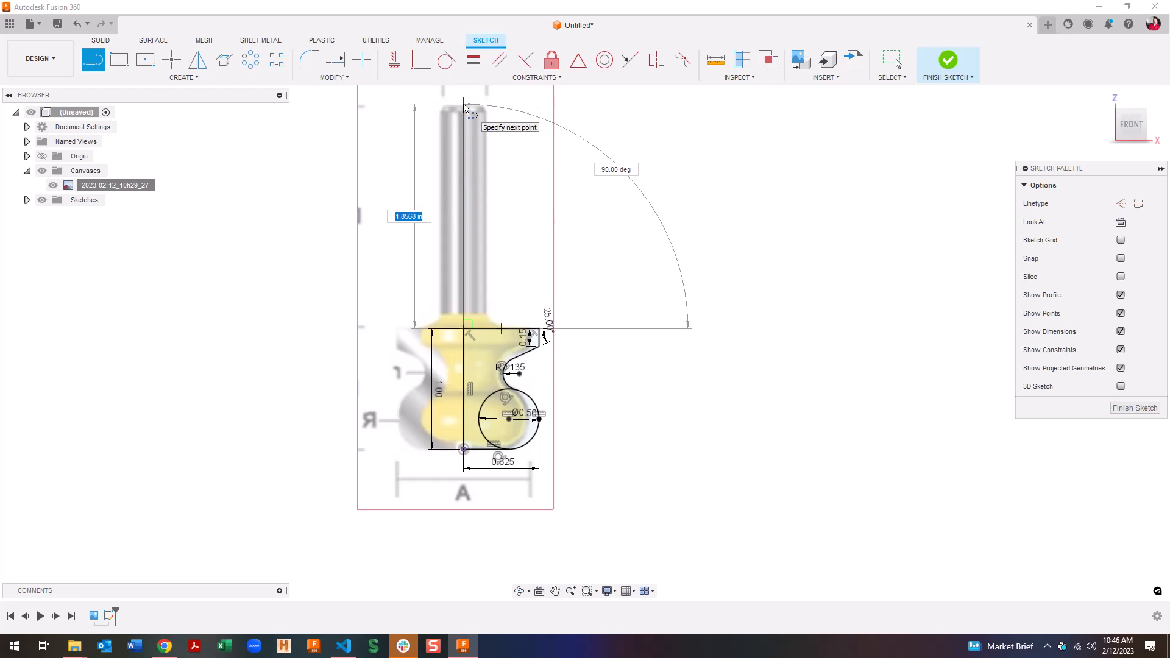
click(464, 105)
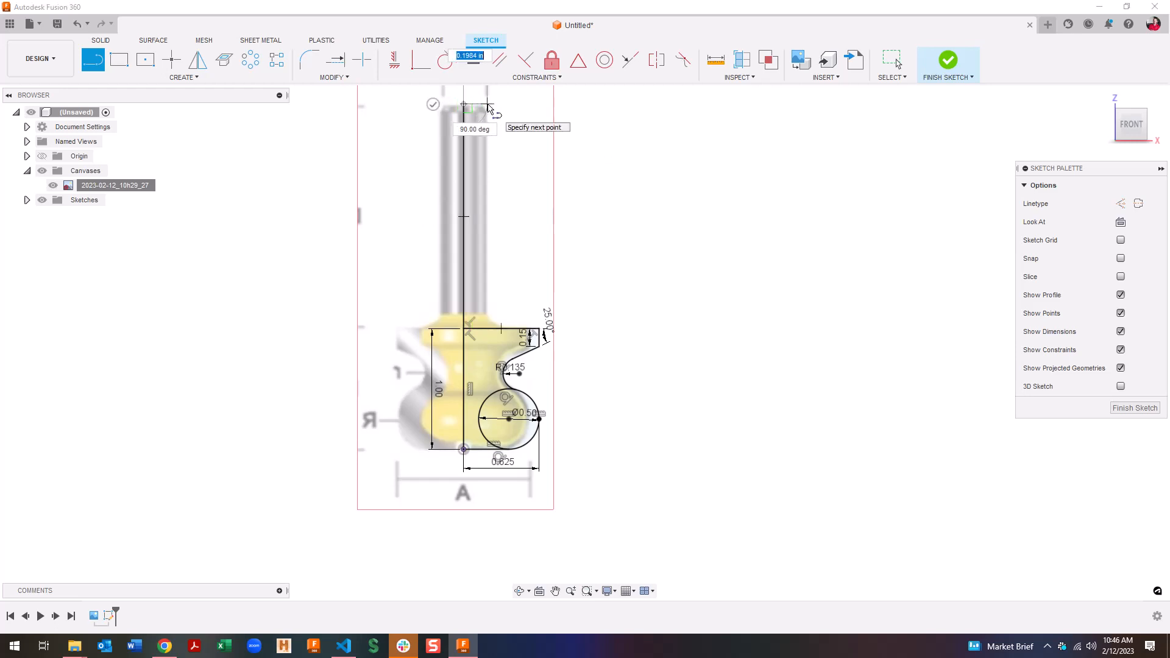
click(490, 106)
key(Escape)
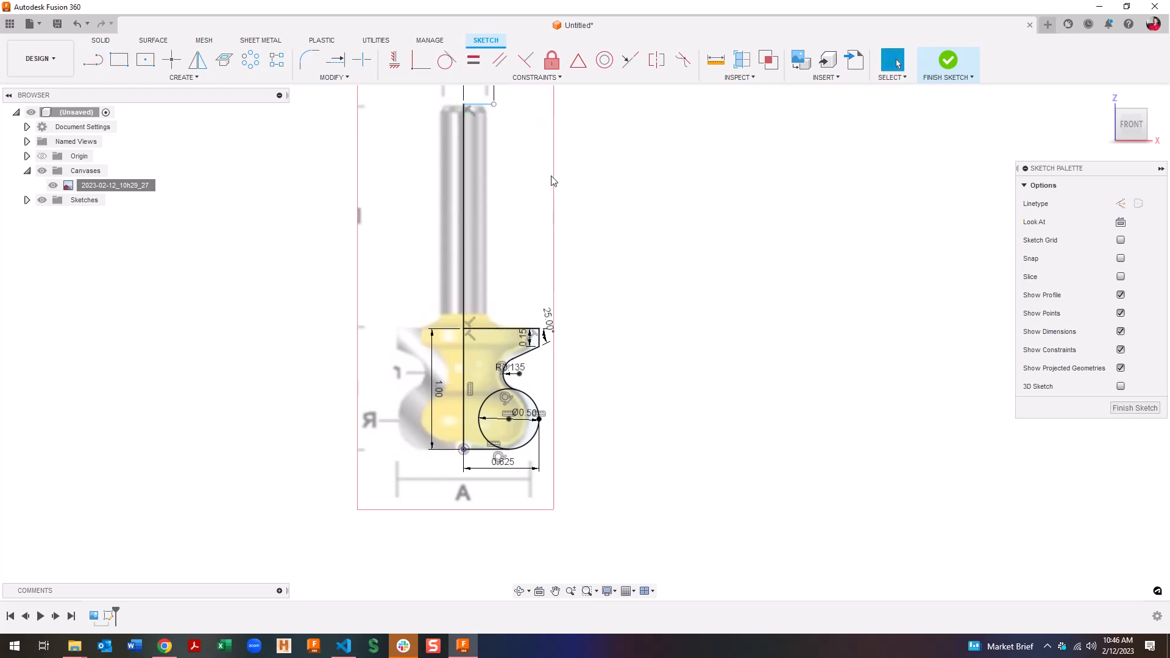
key(l)
click(494, 106)
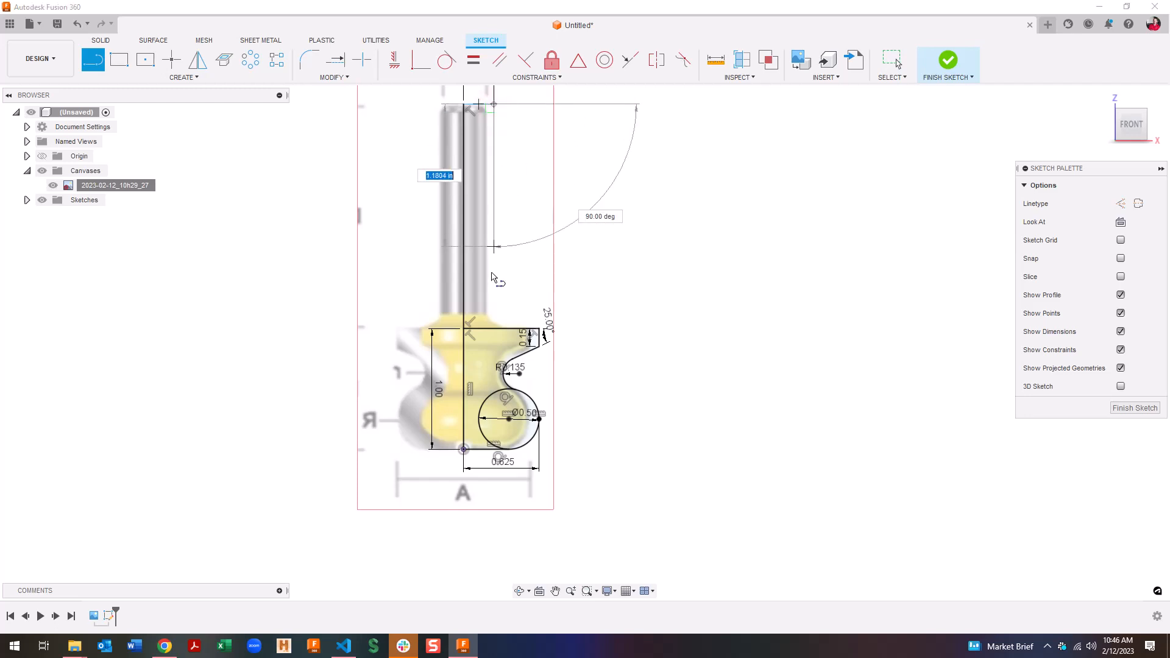
click(494, 329)
key(Escape)
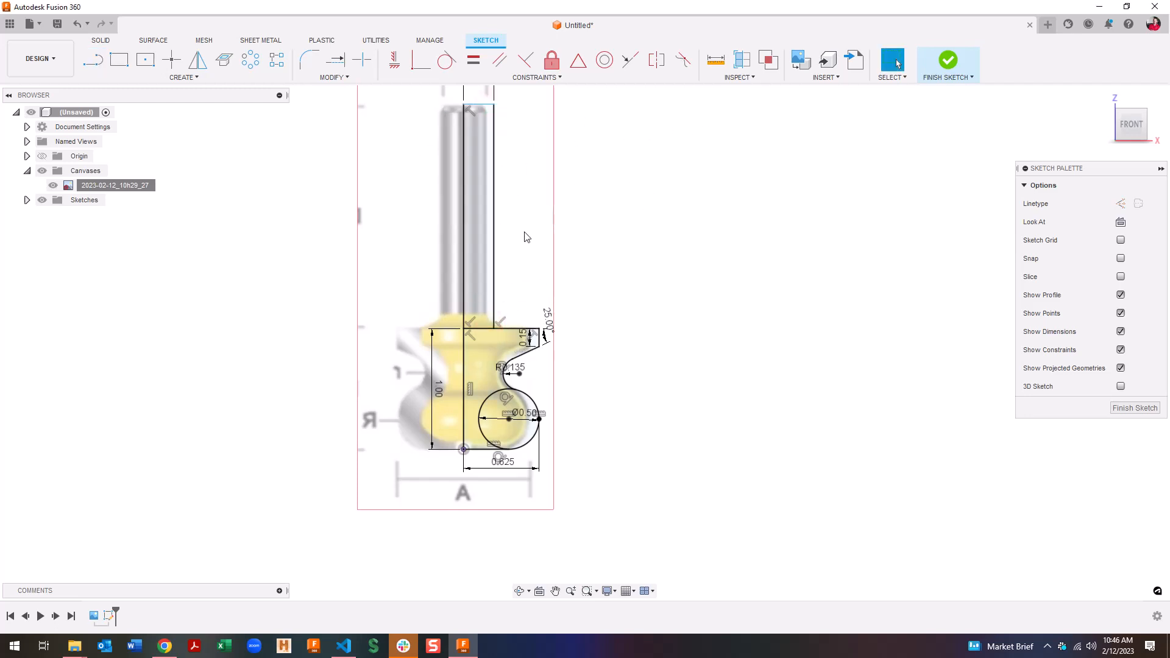
Dimension the shank height from the profile top to 1.5
key(d)
click(488, 329)
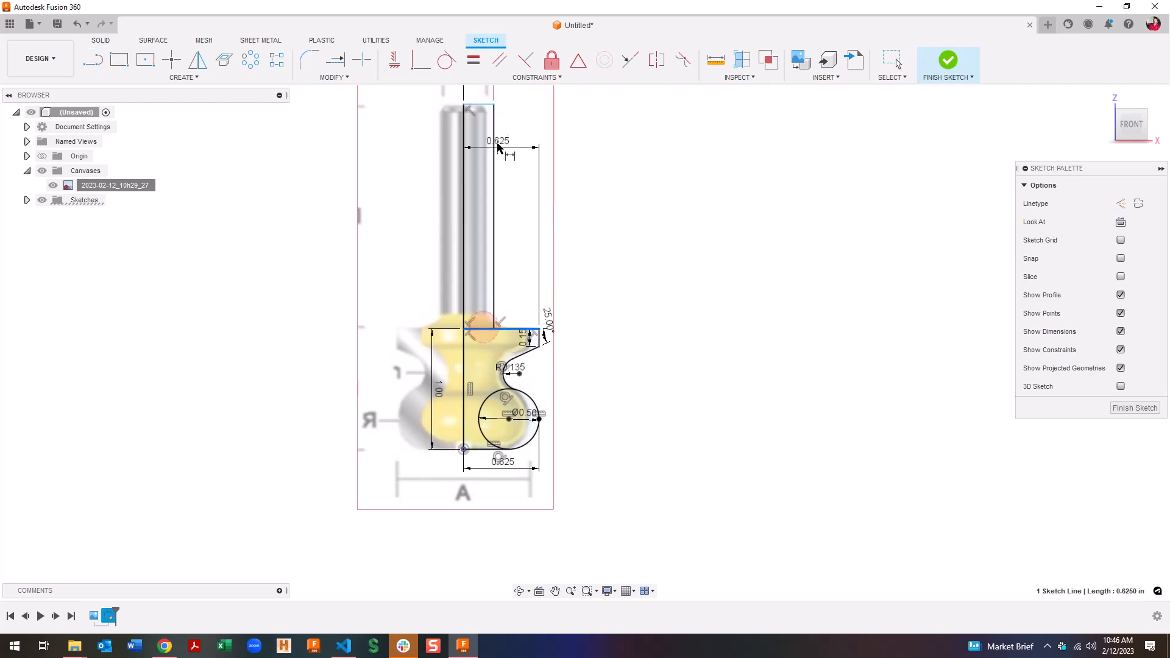
click(482, 107)
click(543, 143)
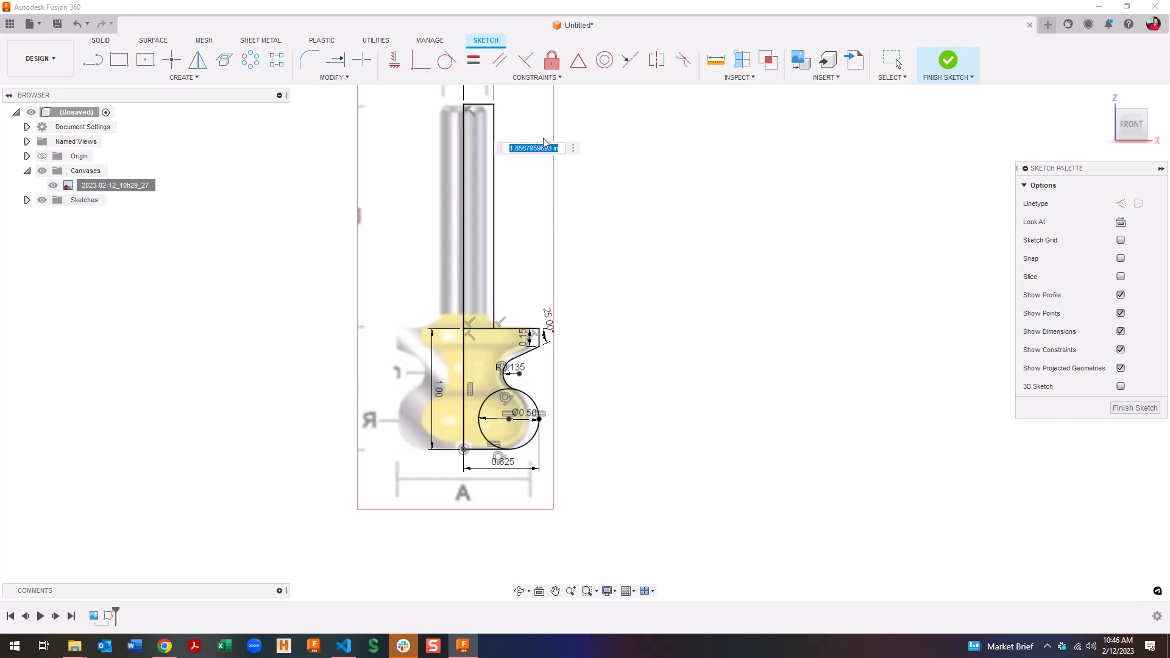
text(1.5)
key(Return)
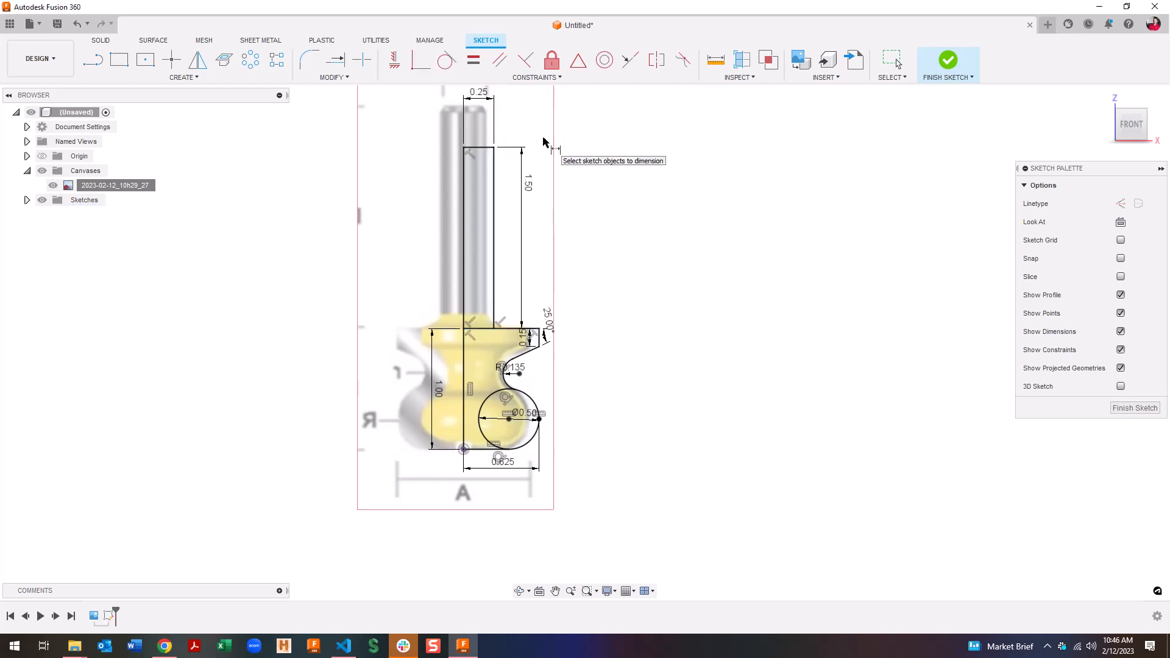
Trim away the profile's top edge segment inside the shank
scroll(531, 397, up, 2)
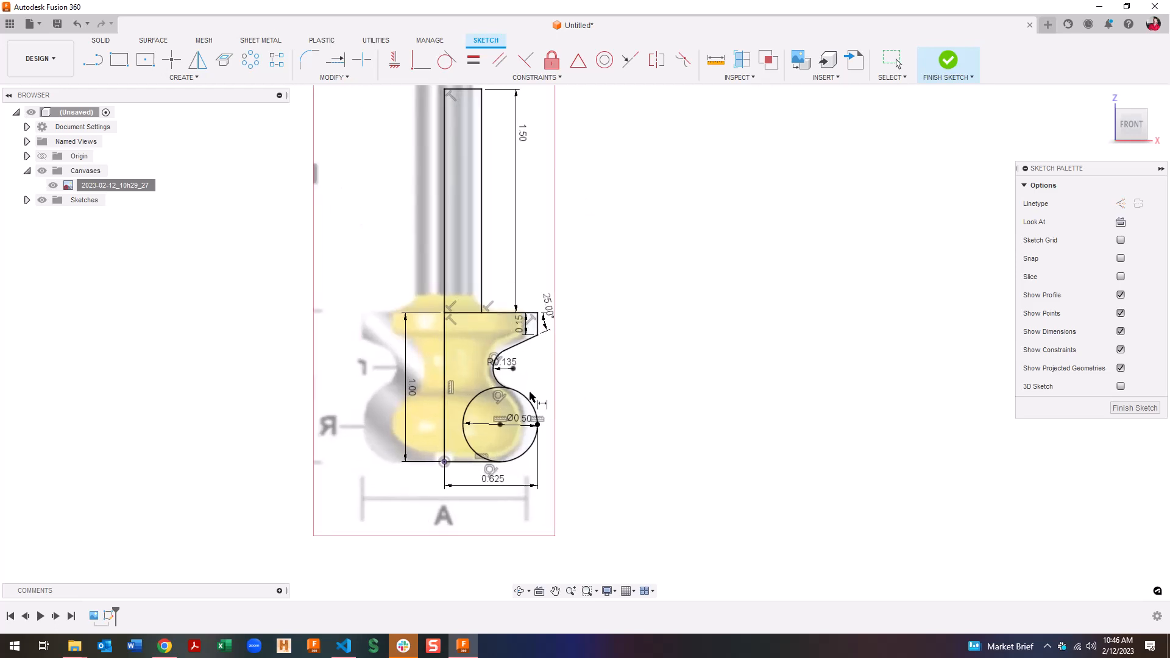
scroll(525, 396, up, 2)
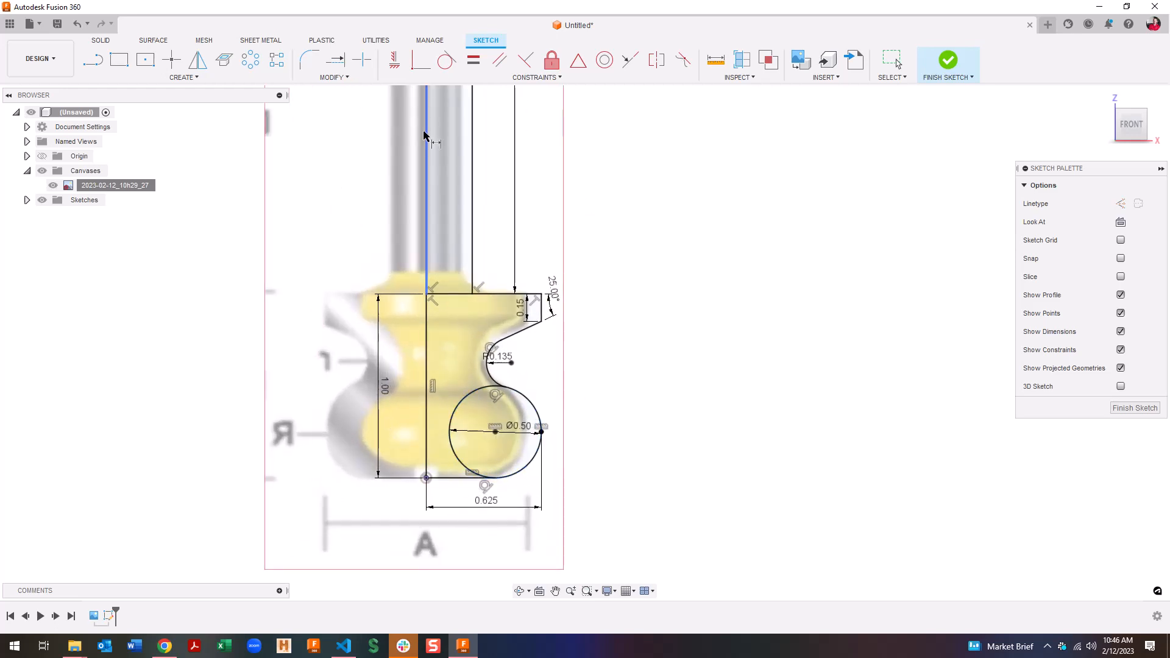
key(Escape)
key(t)
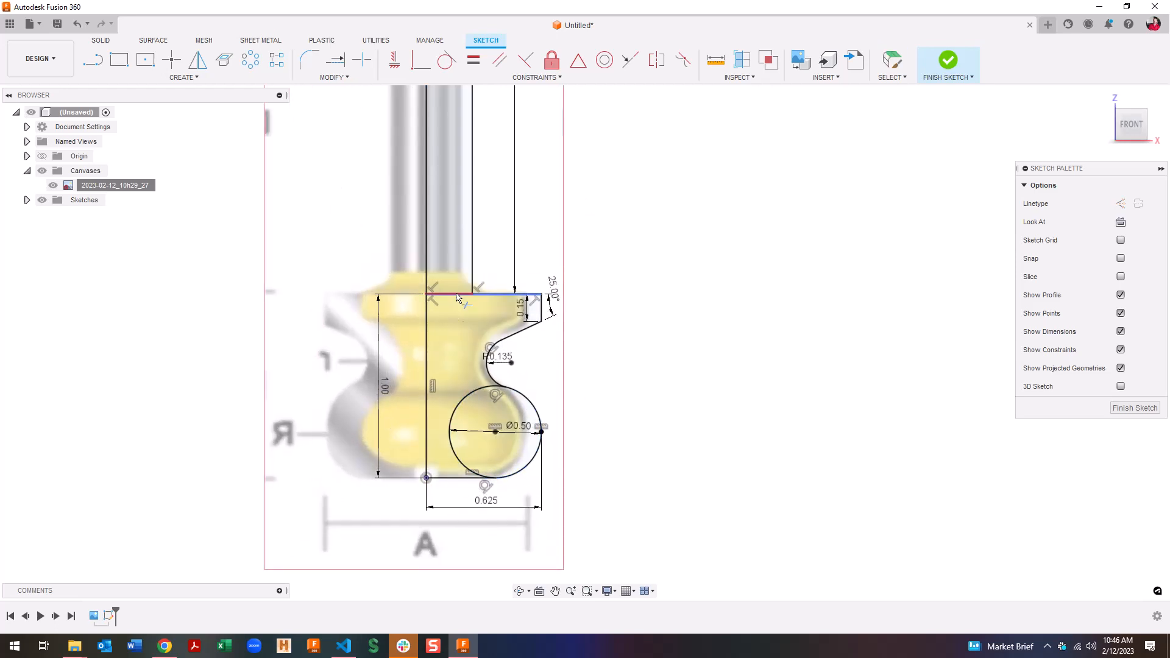
click(457, 297)
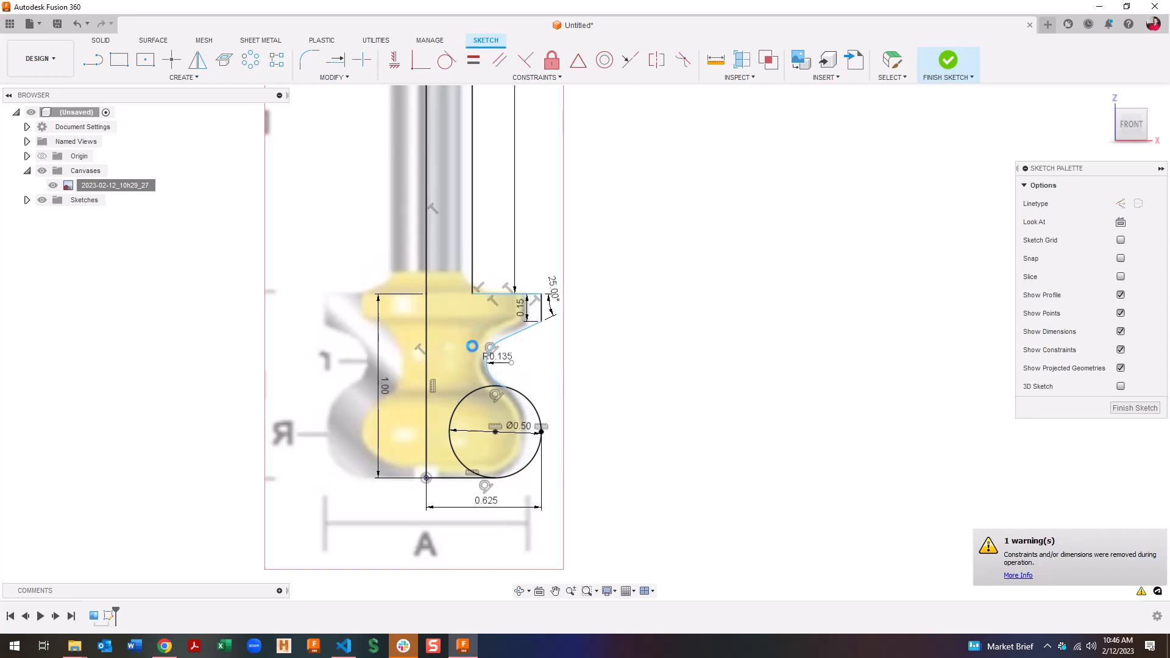
key(Escape)
scroll(514, 321, up, 5)
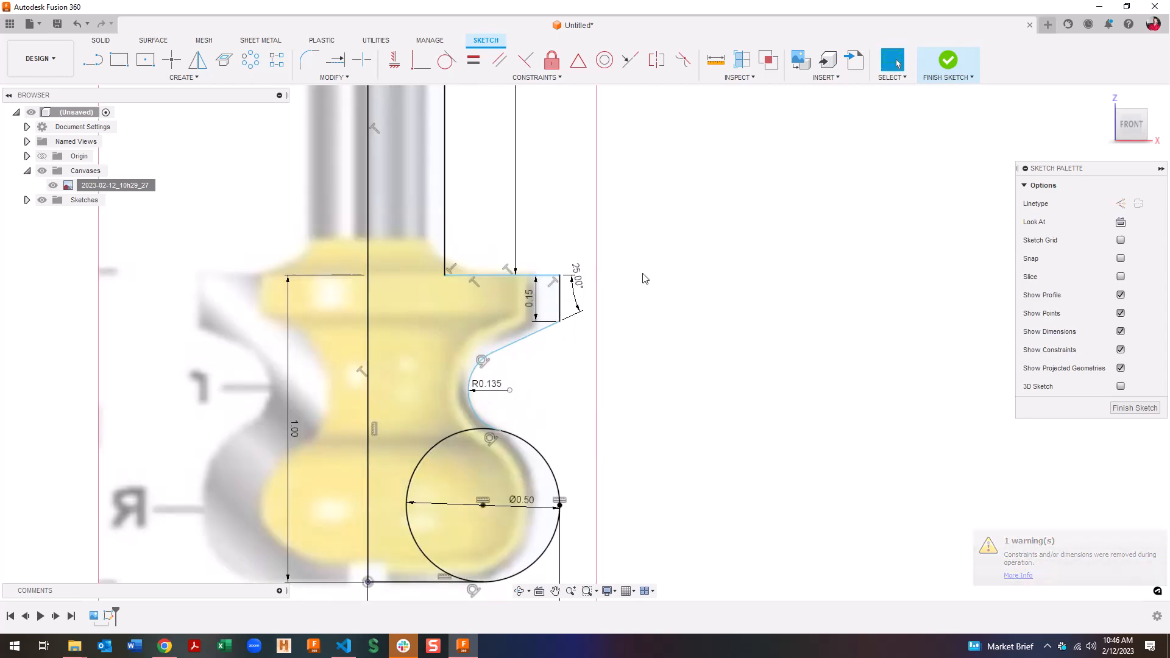
scroll(560, 304, down, 1)
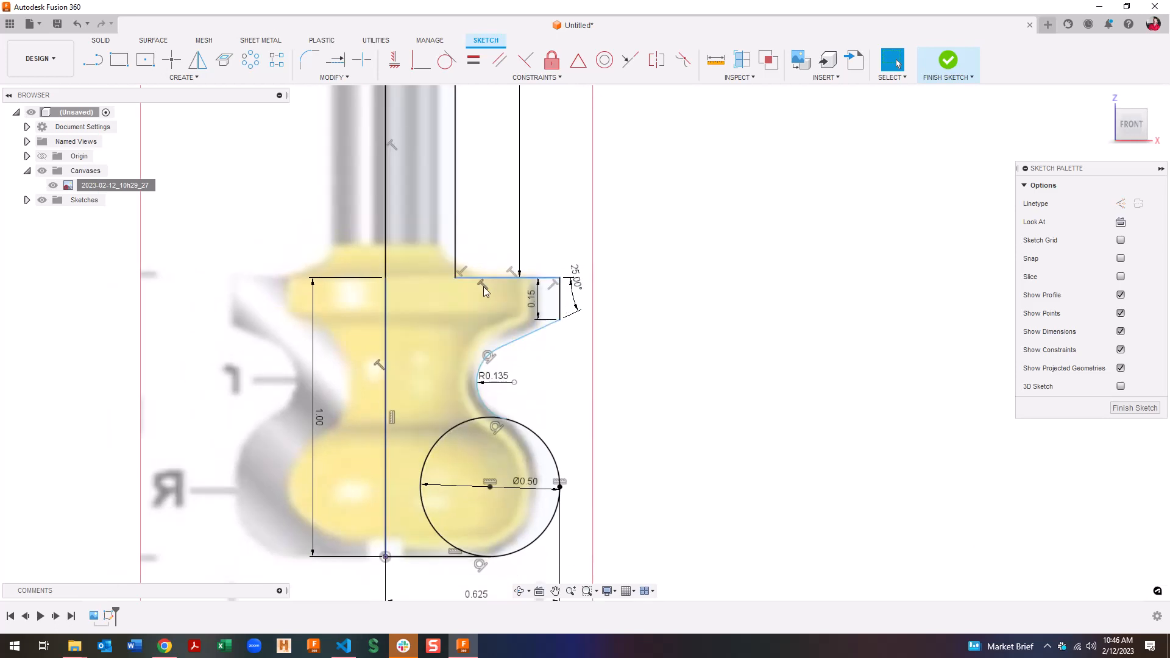
drag(487, 278, 490, 264)
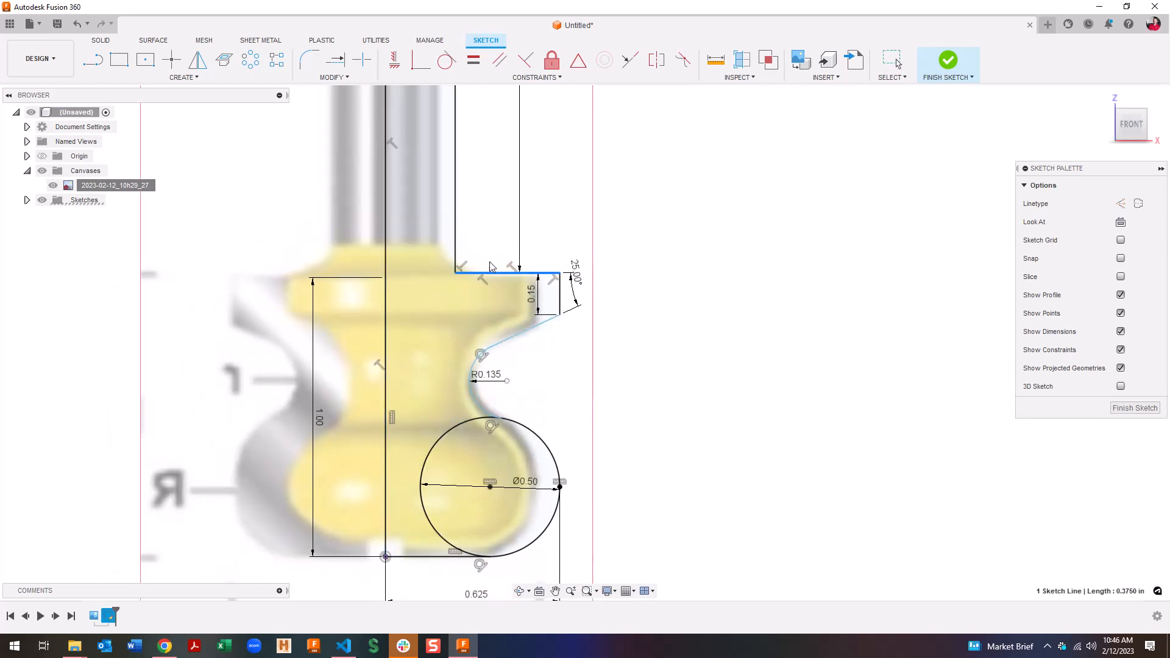
click(896, 63)
key(ctrl+z)
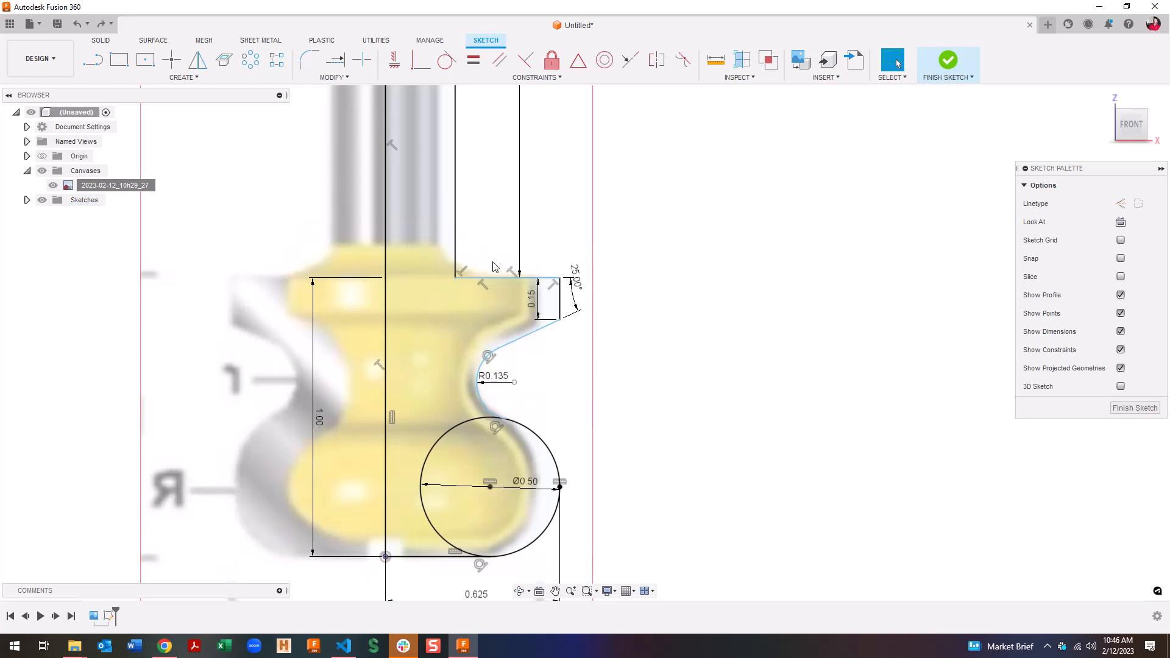
click(745, 285)
Dimension the profile's overall height from top to bottom line at 1.00
key(d)
click(494, 279)
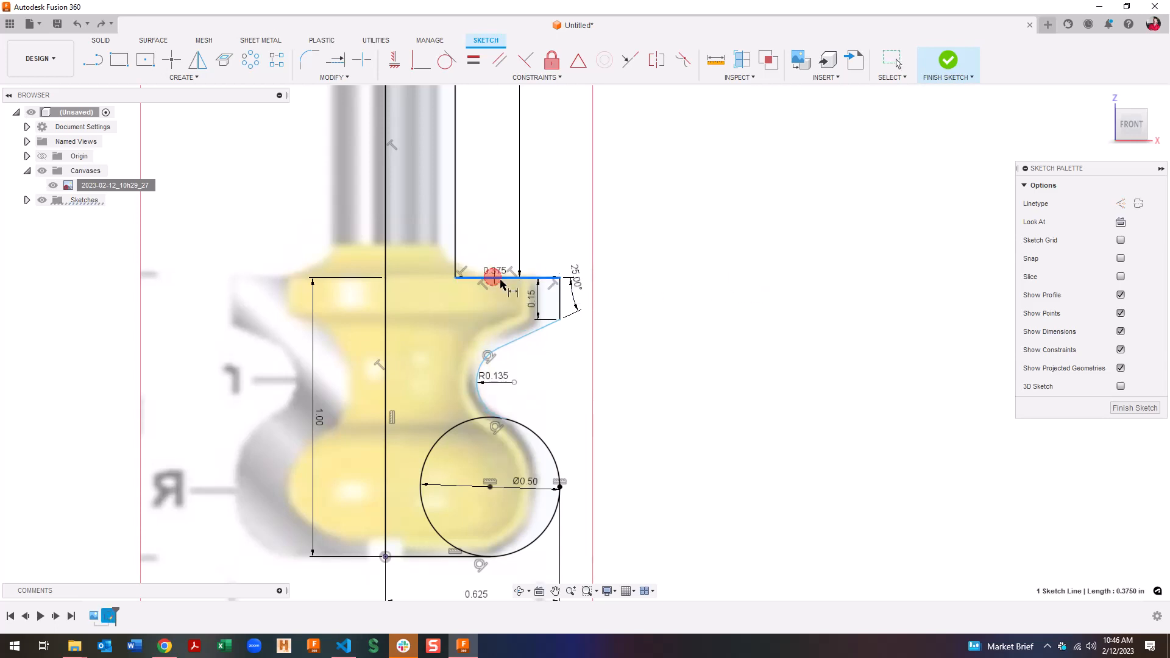
click(404, 556)
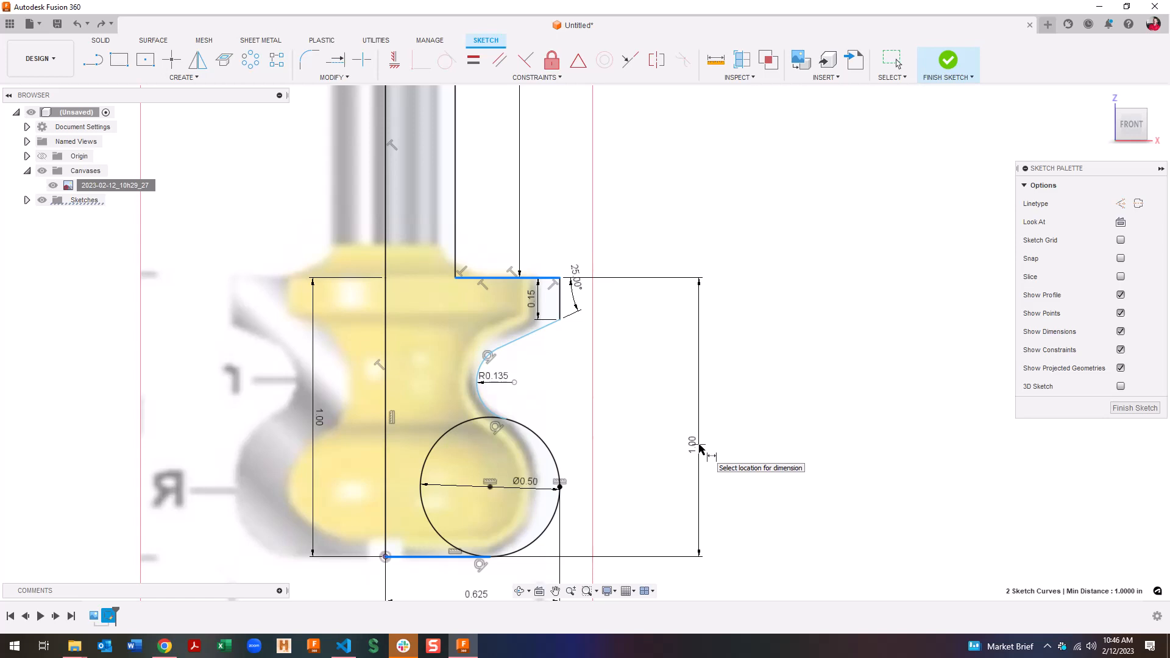
click(700, 448)
key(Return)
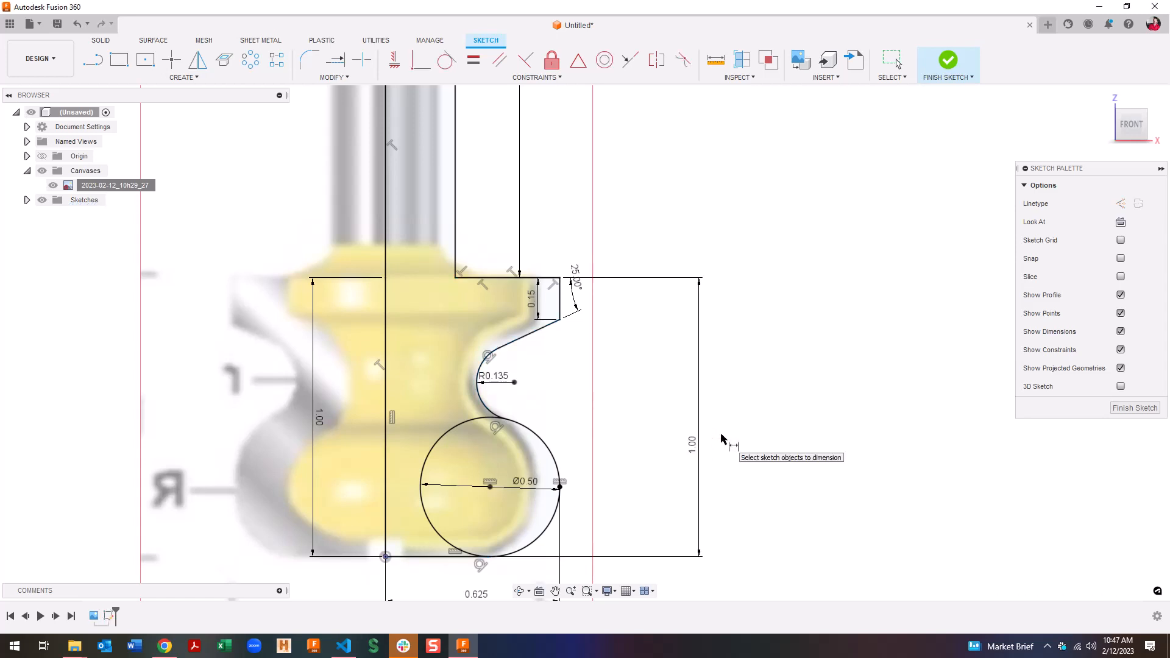
key(Escape)
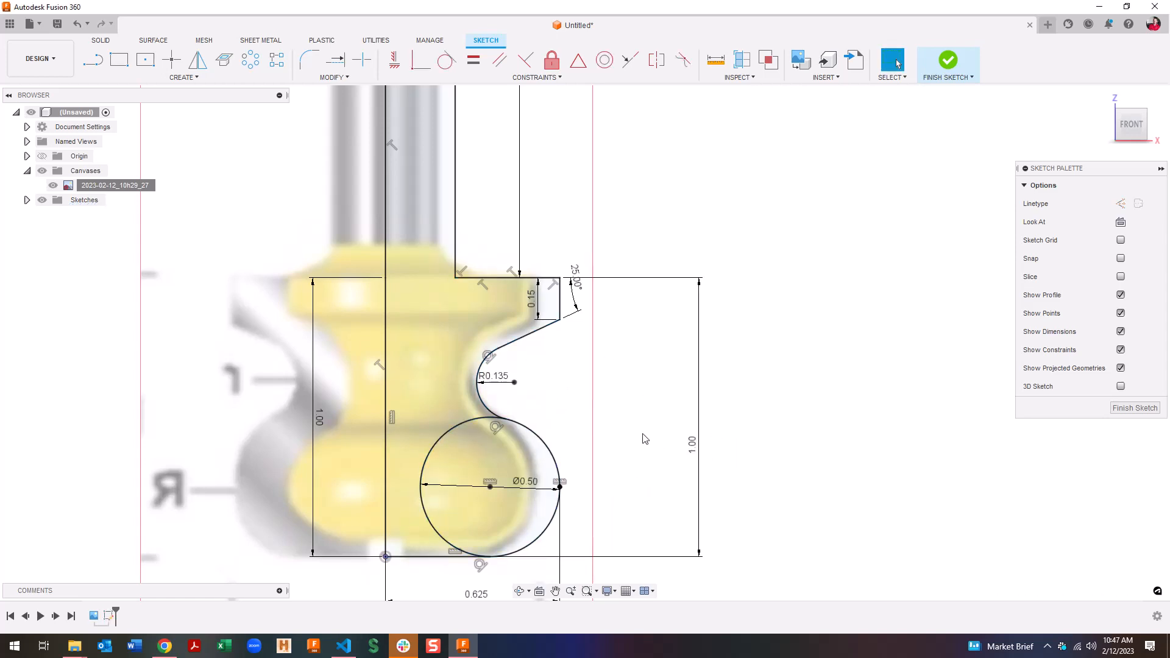
Trim the circle's left arc and hide the reference cutter image
key(t)
click(469, 422)
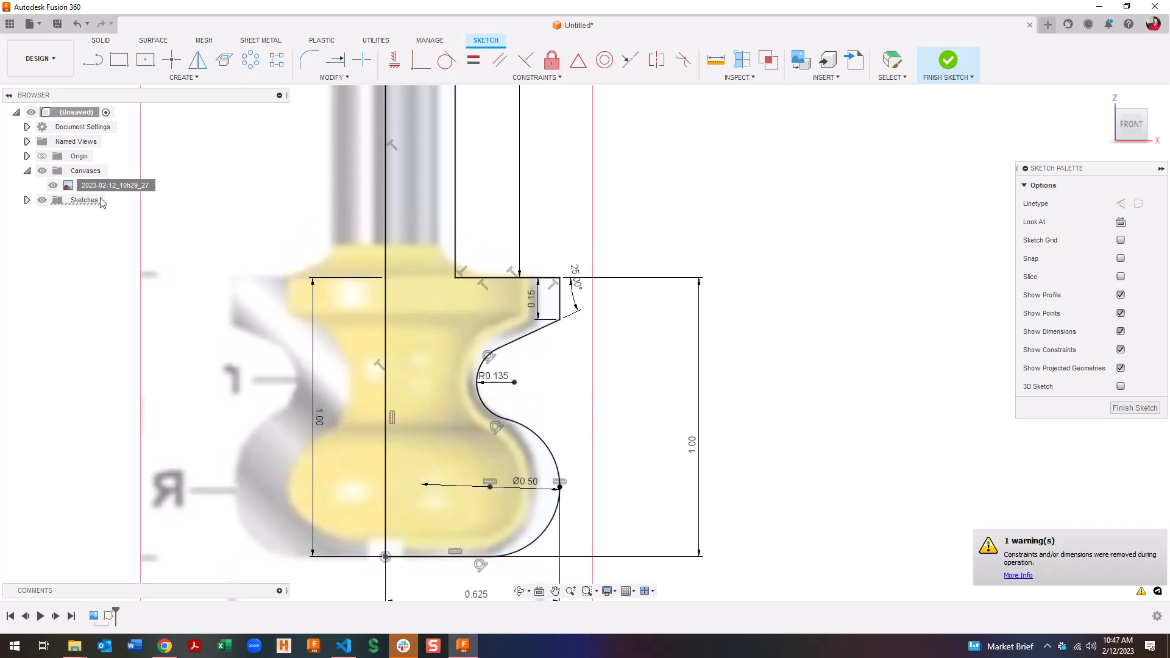
click(53, 185)
scroll(262, 293, down, 3)
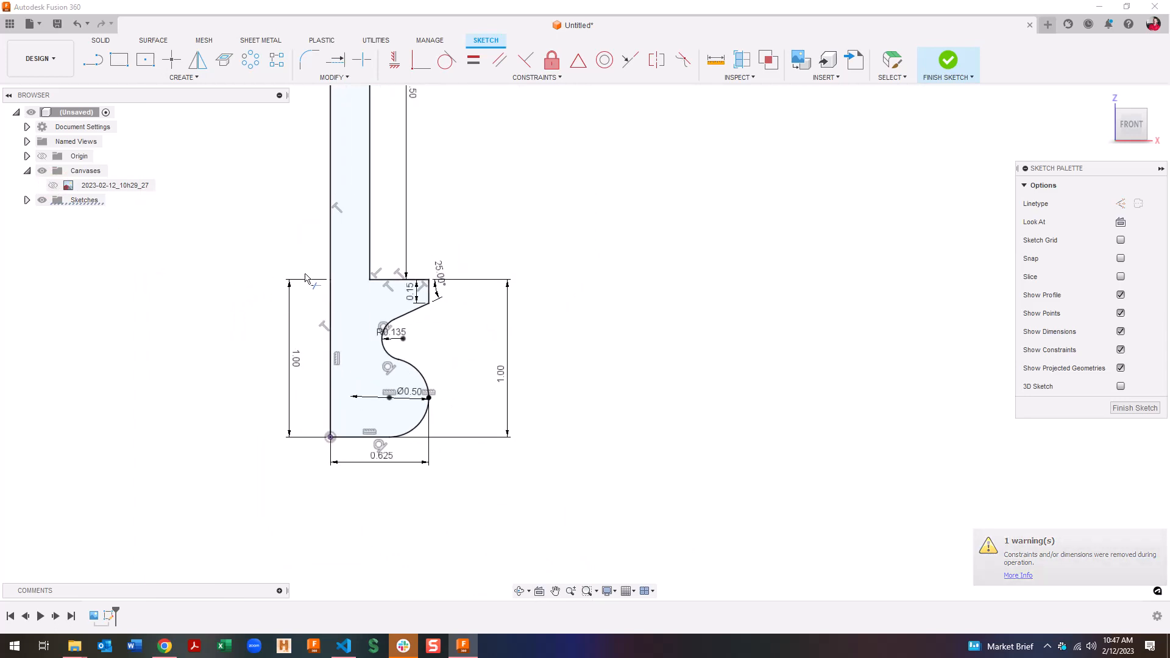
Finish the sketch and switch to the Manufacture workspace
click(1135, 408)
scroll(511, 335, down, 2)
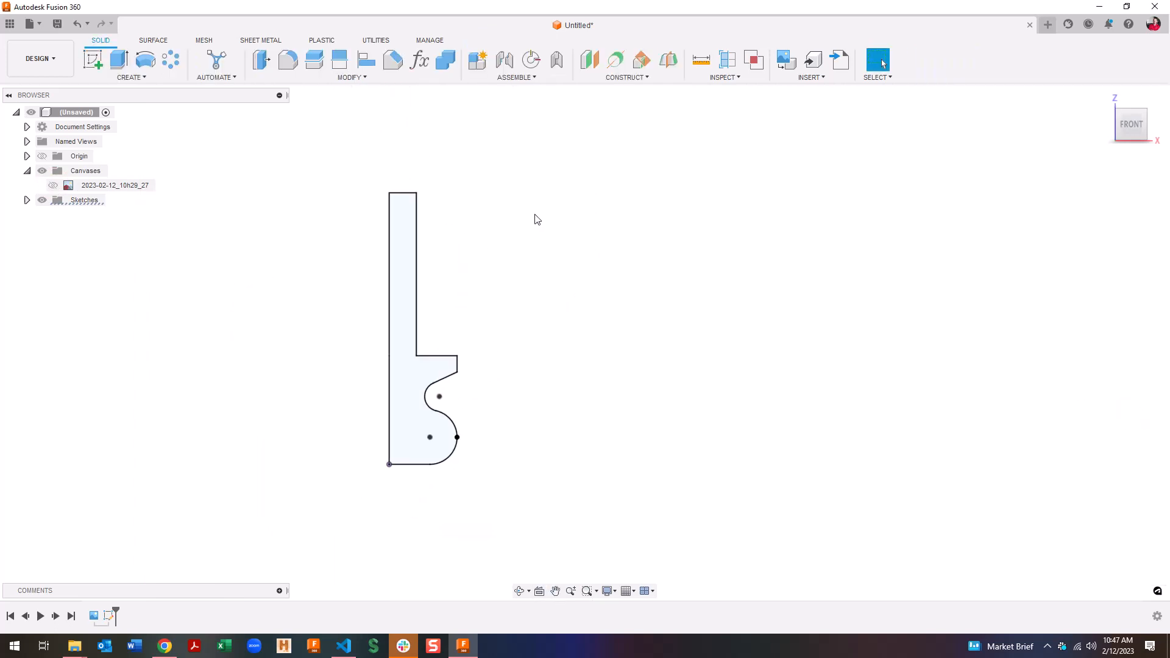
click(49, 60)
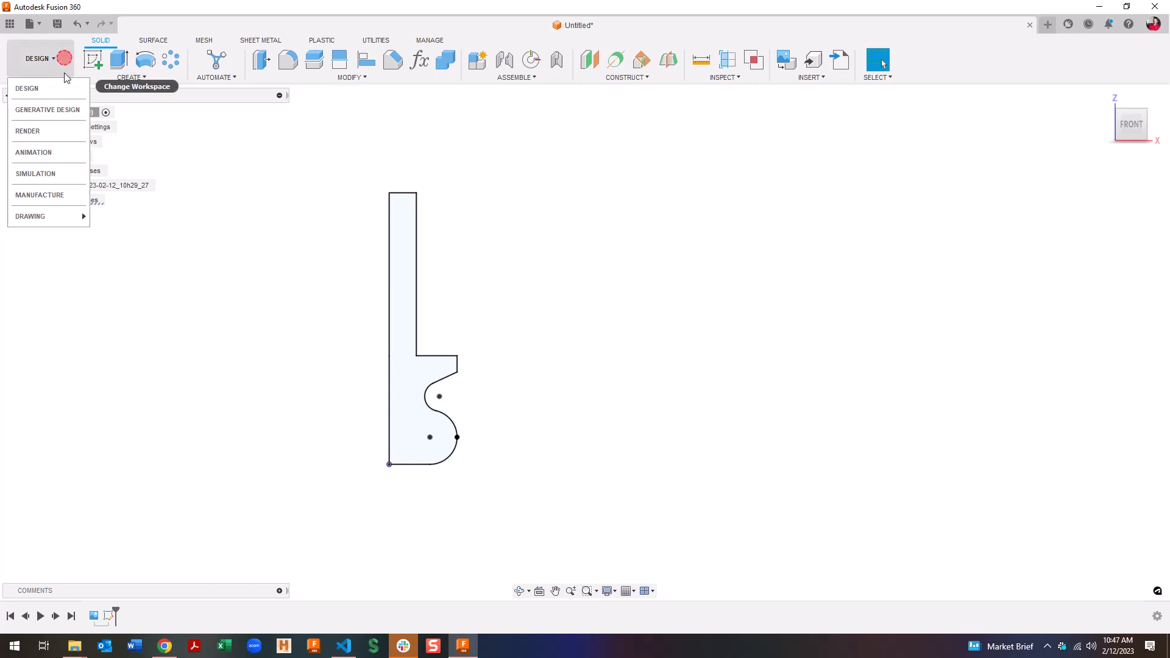
click(55, 193)
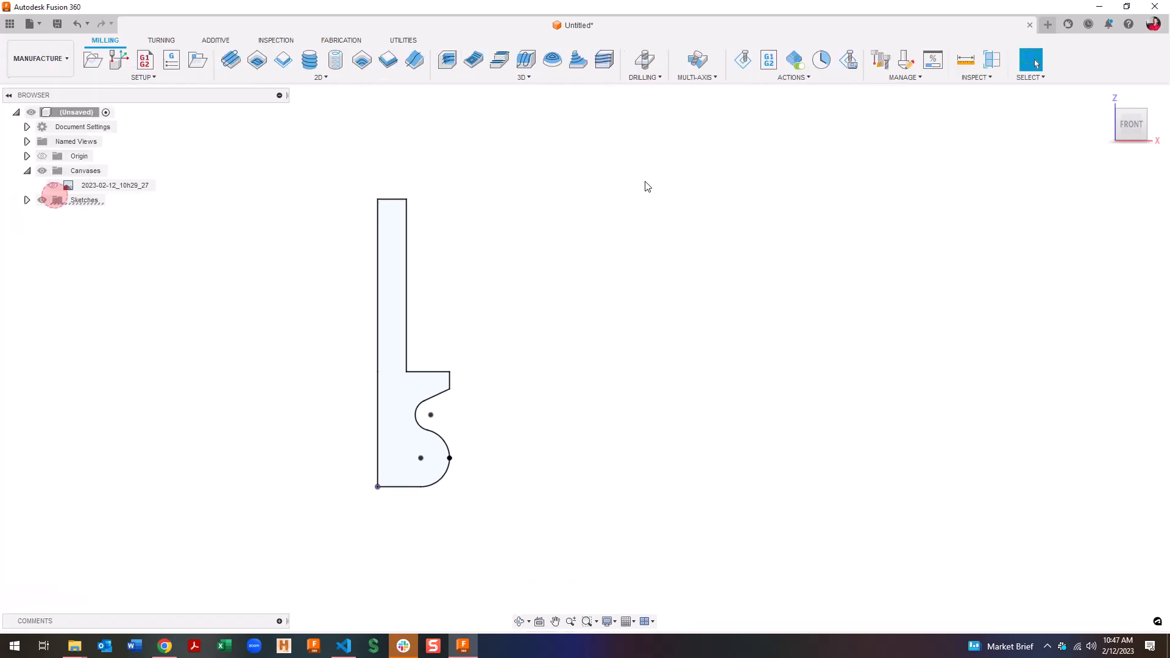
Define a form mill from the sketch profile, a sketch-edge axis and bottom-left compensation point
click(901, 62)
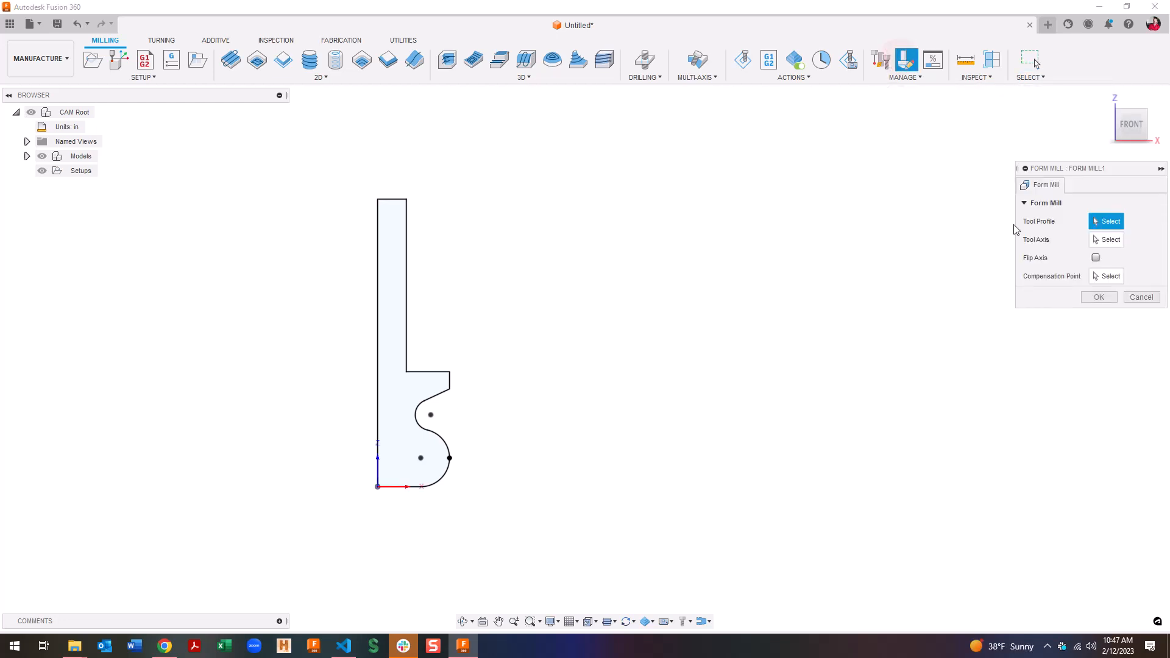
click(407, 261)
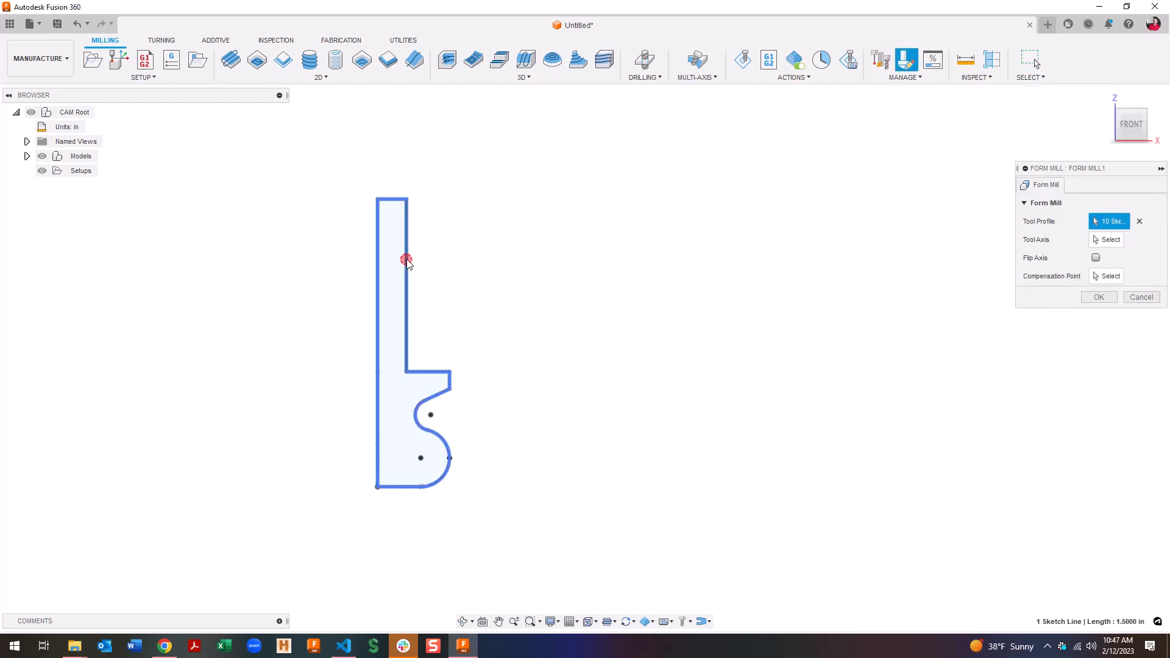
click(1106, 239)
click(378, 277)
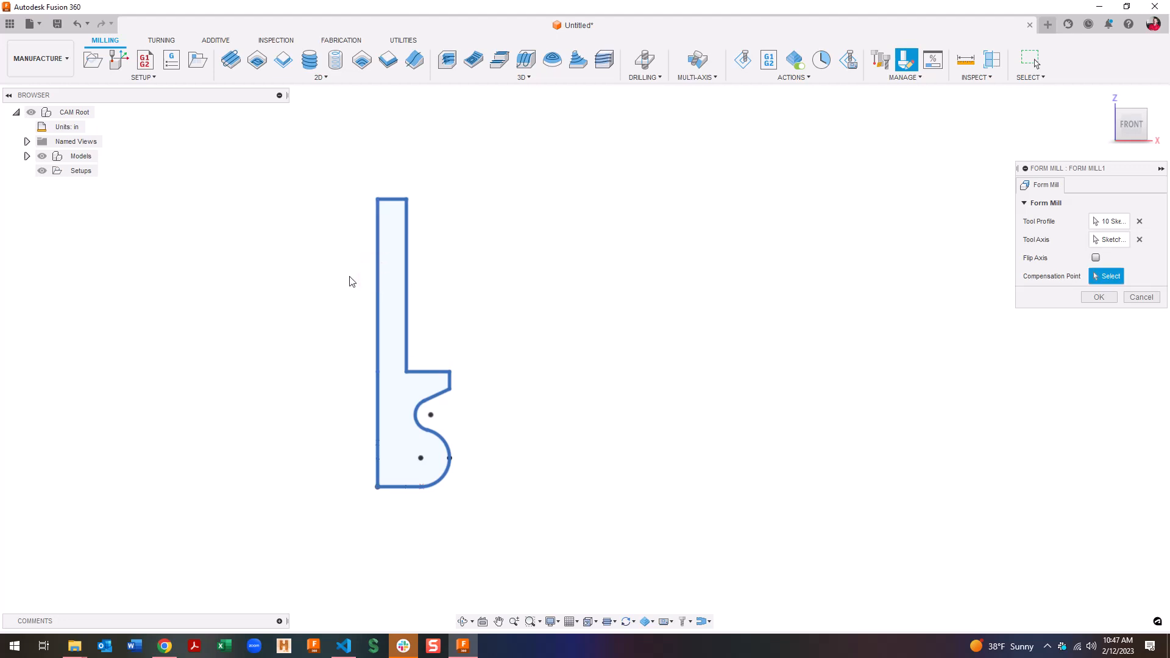
scroll(346, 274, down, 3)
scroll(349, 289, up, 3)
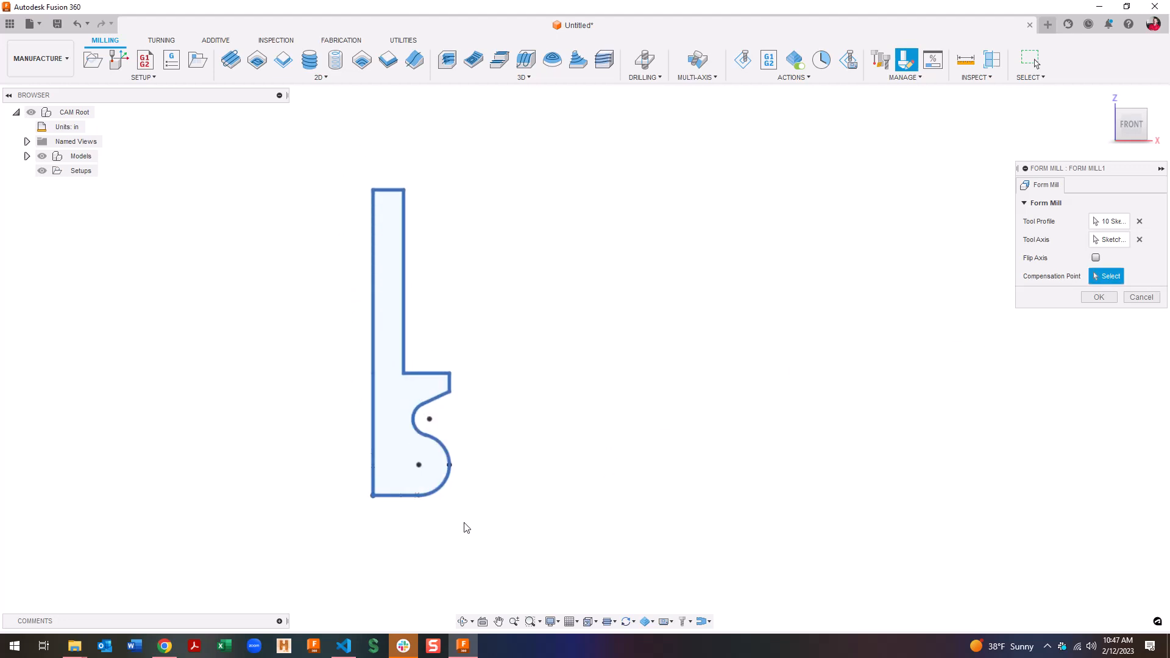
scroll(463, 503, up, 2)
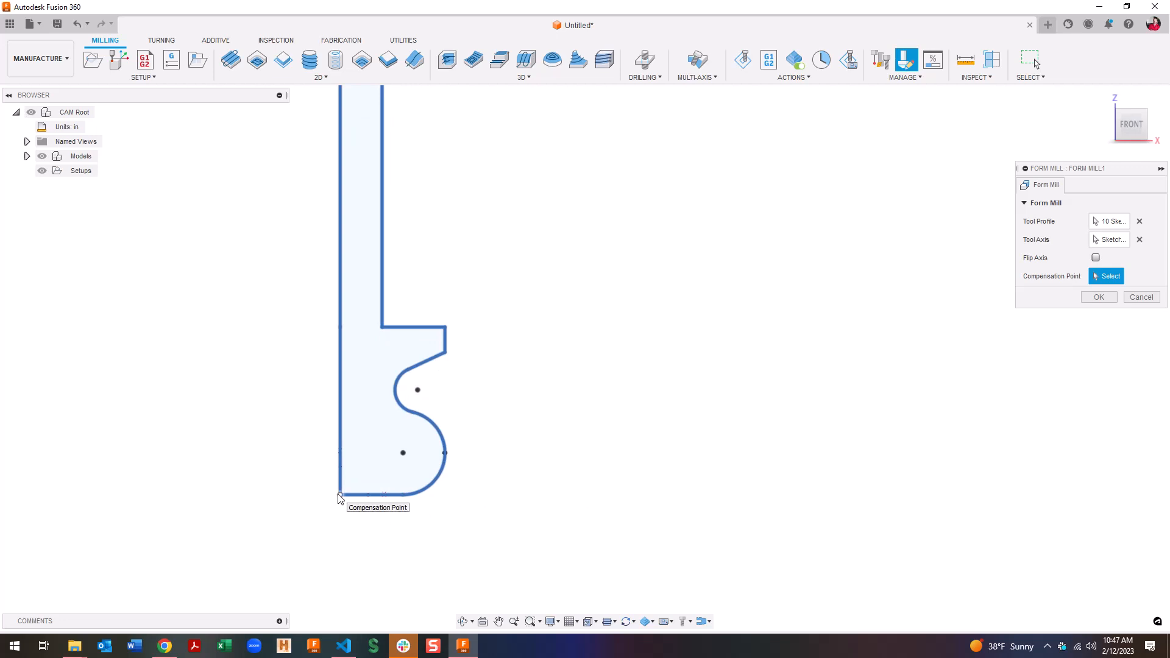
click(340, 494)
click(1098, 297)
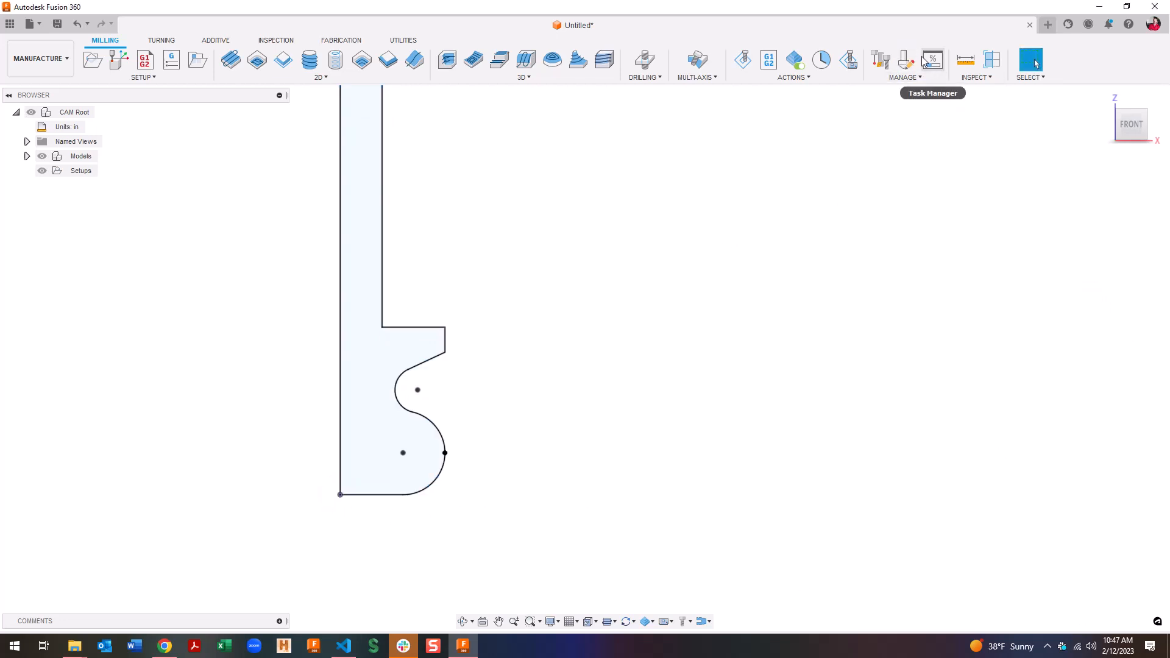
In the Tool Library, set the Ø1 1/4" form mill's flute length to 0.85 in
click(882, 61)
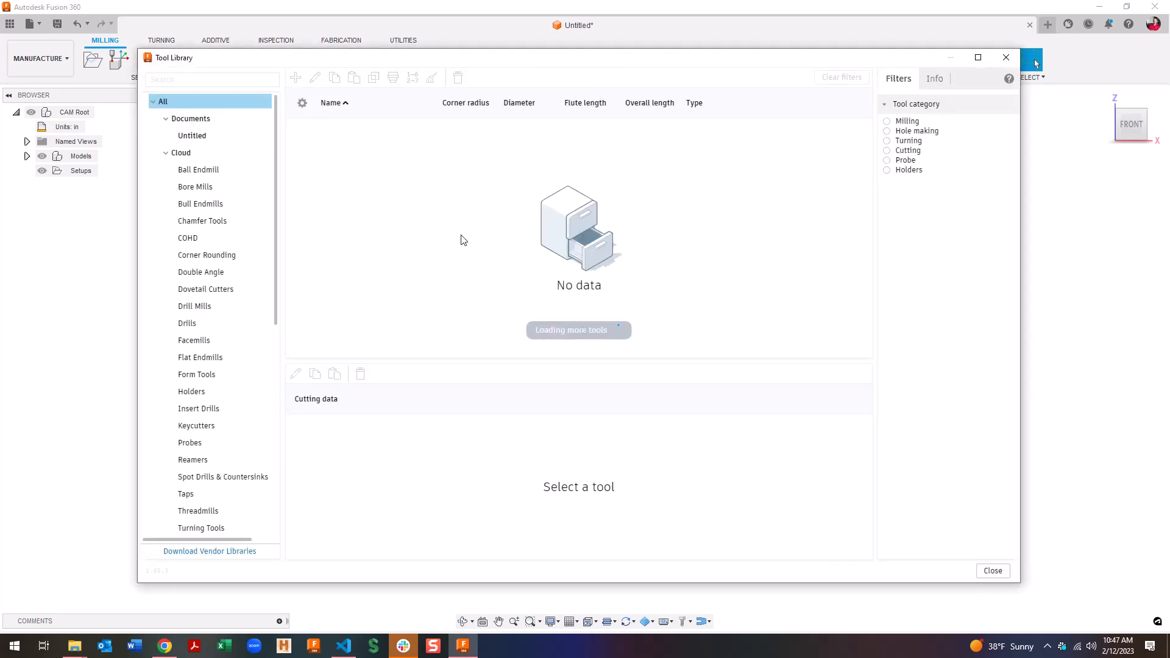
click(337, 145)
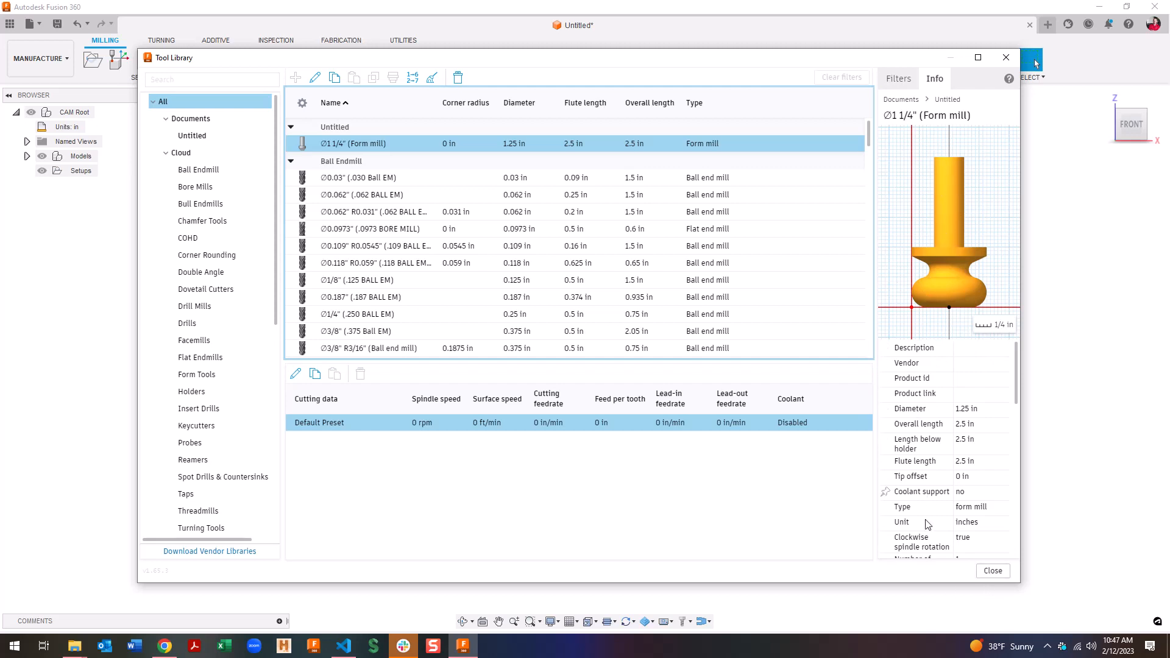
double_click(497, 142)
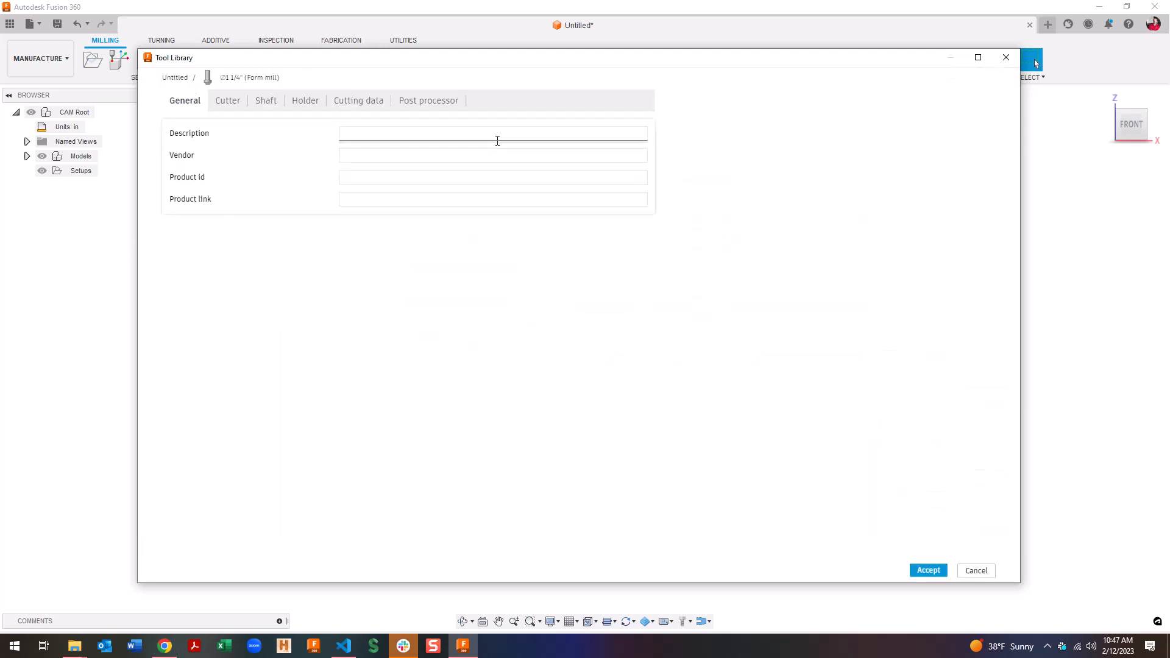
click(229, 103)
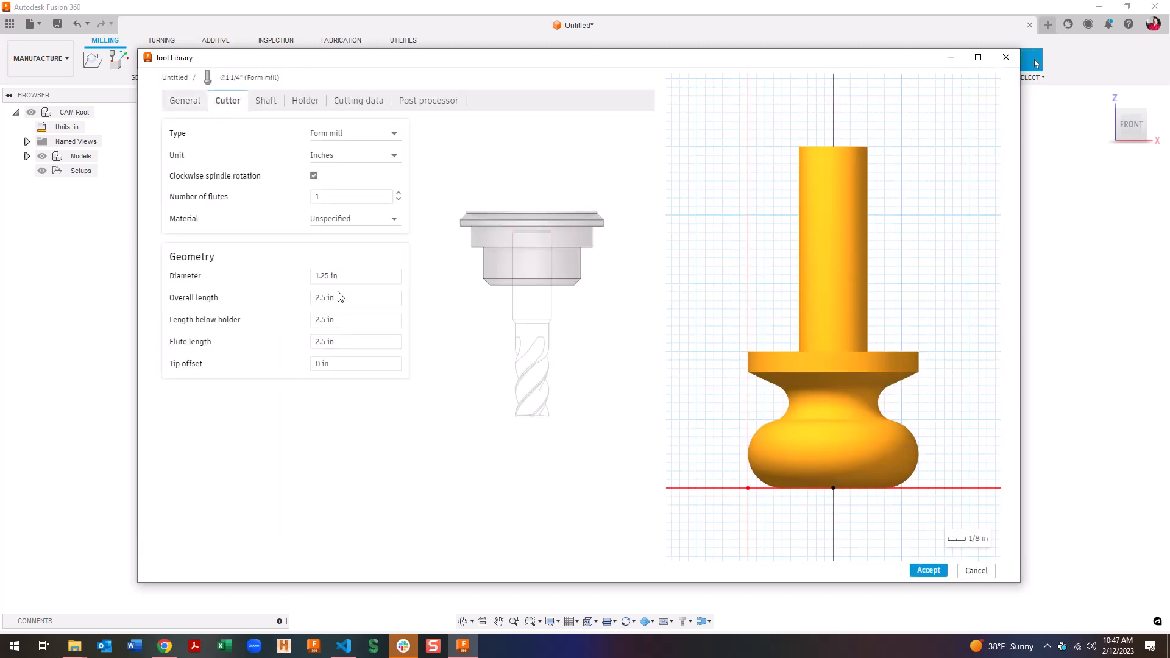
click(358, 343)
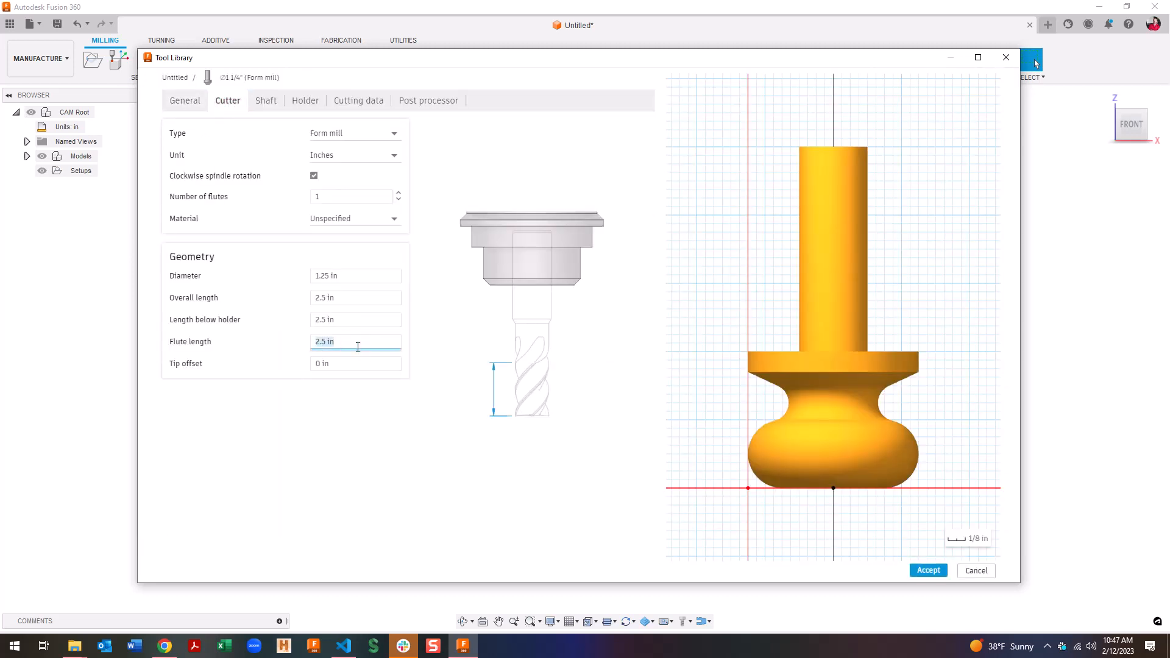
click(357, 365)
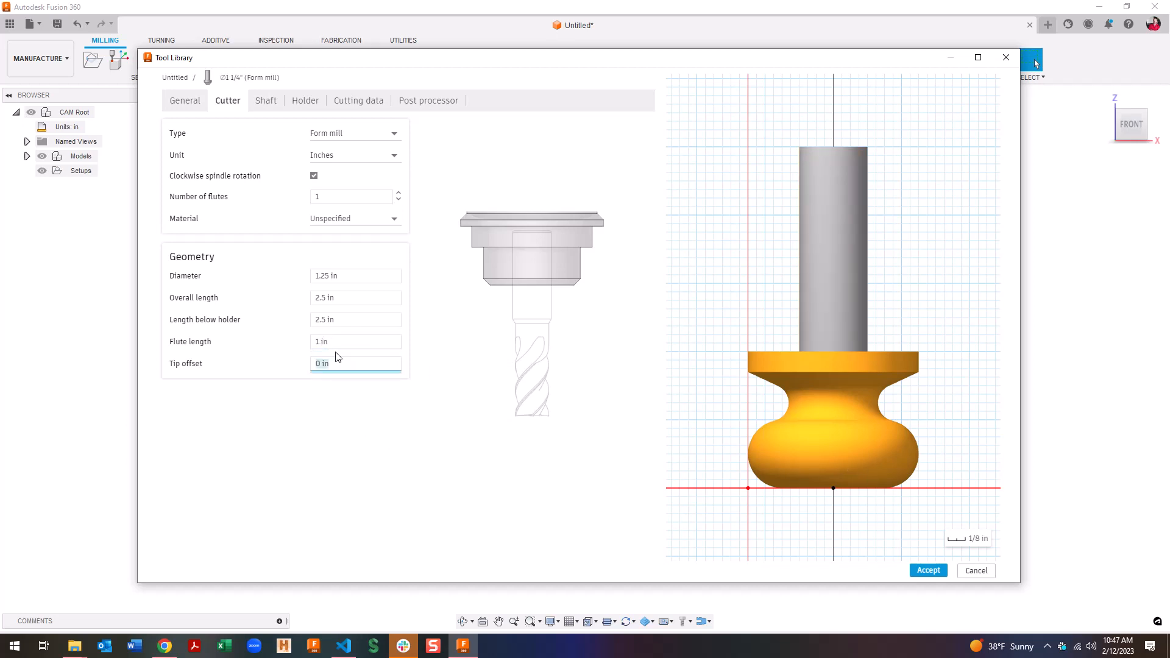
text(.75)
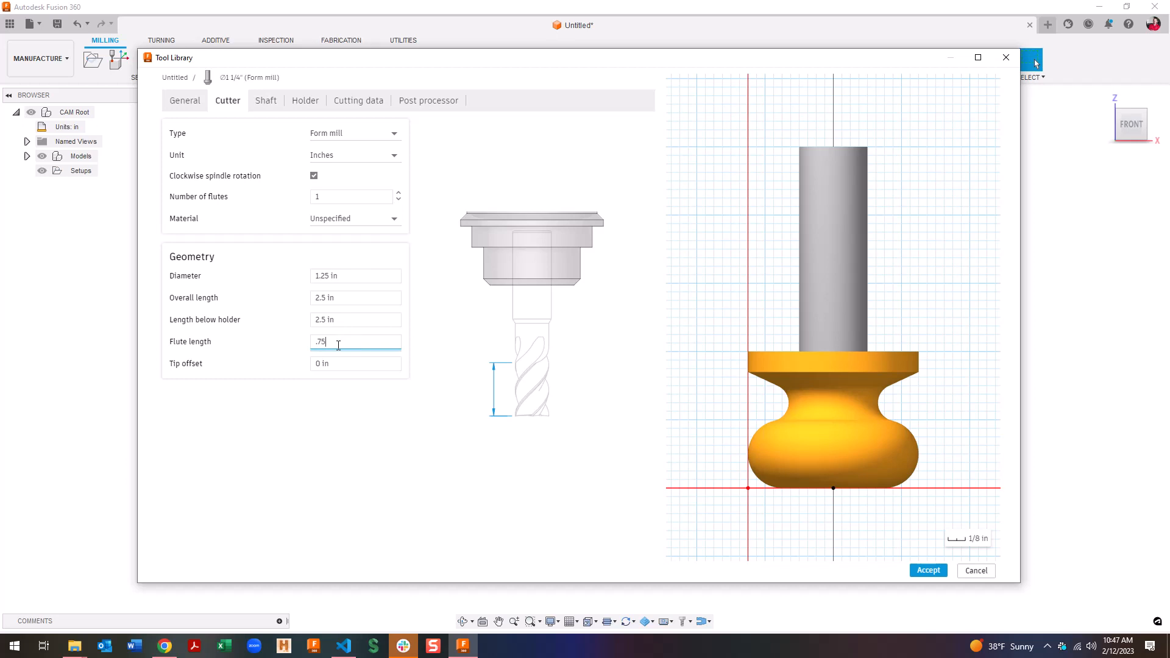
click(344, 366)
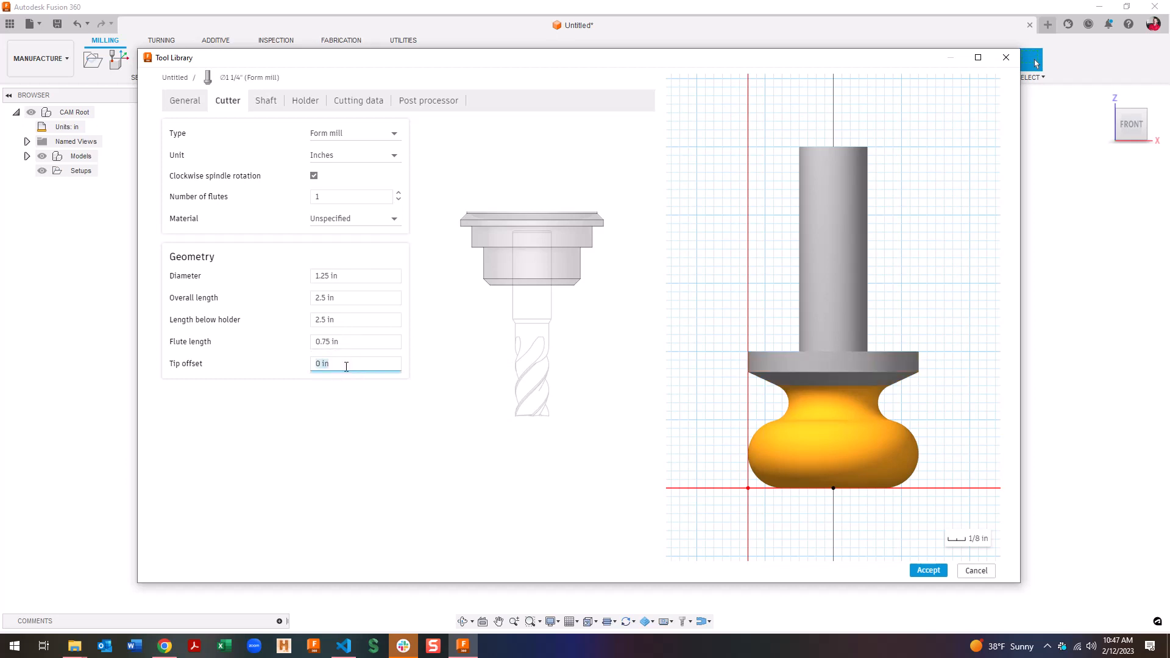
click(342, 338)
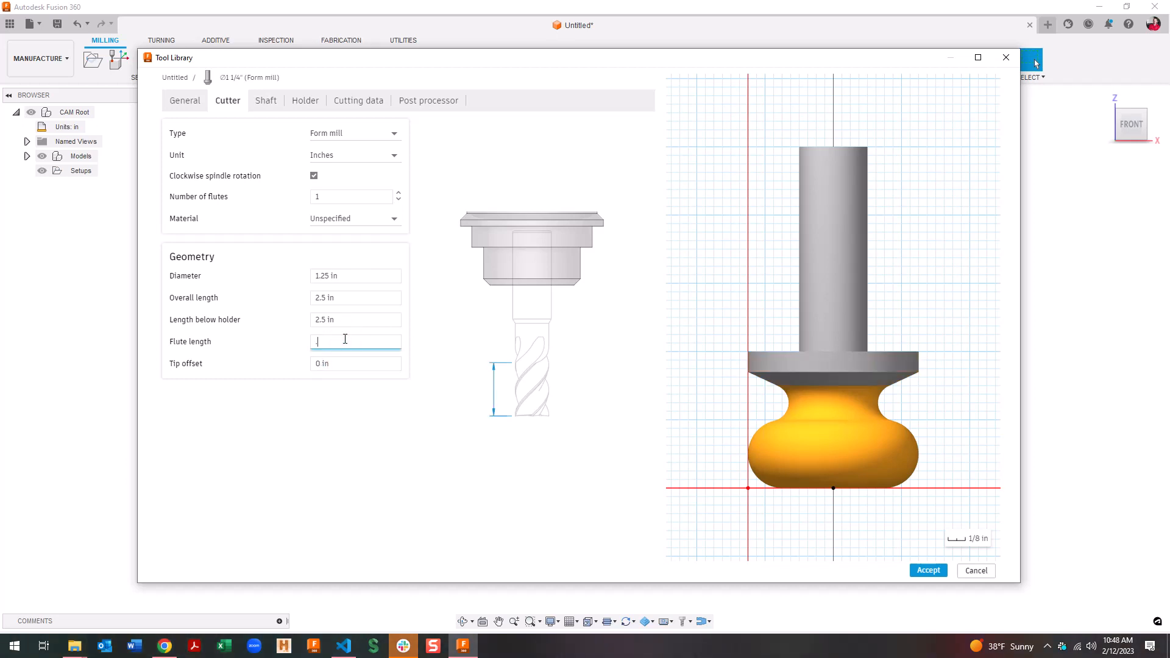
text(.85)
key(Return)
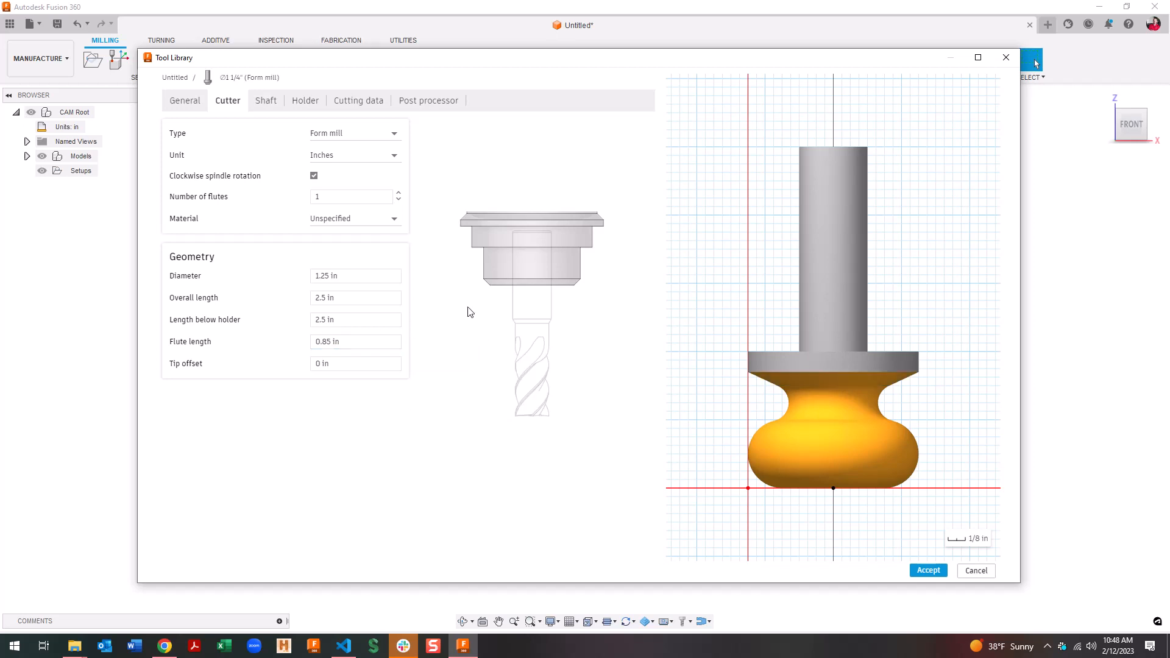
Give the form mill 2000 rpm and 20 in/min cutting and ramp feedrates, then save and close
click(358, 101)
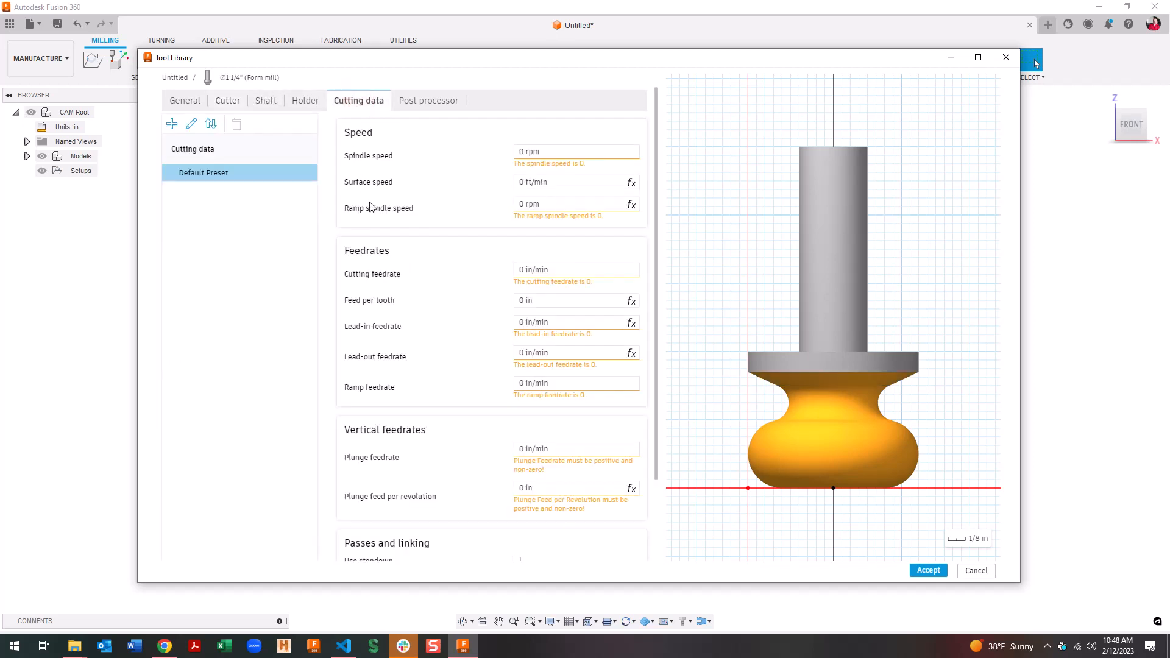
click(569, 155)
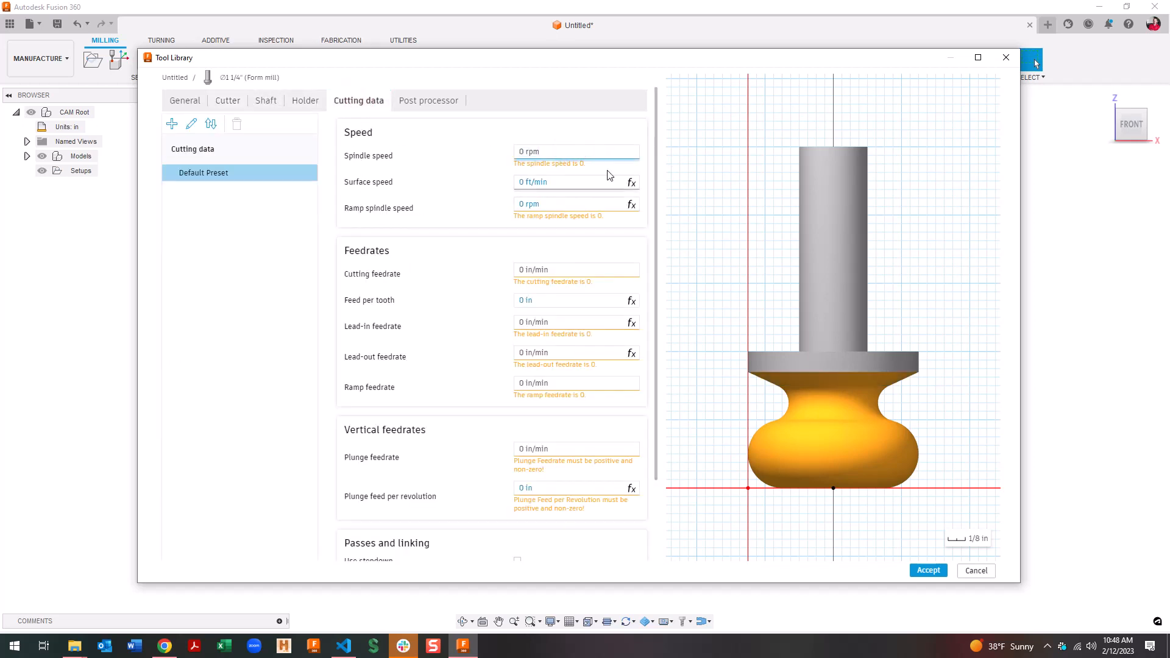
click(579, 151)
key(Tab)
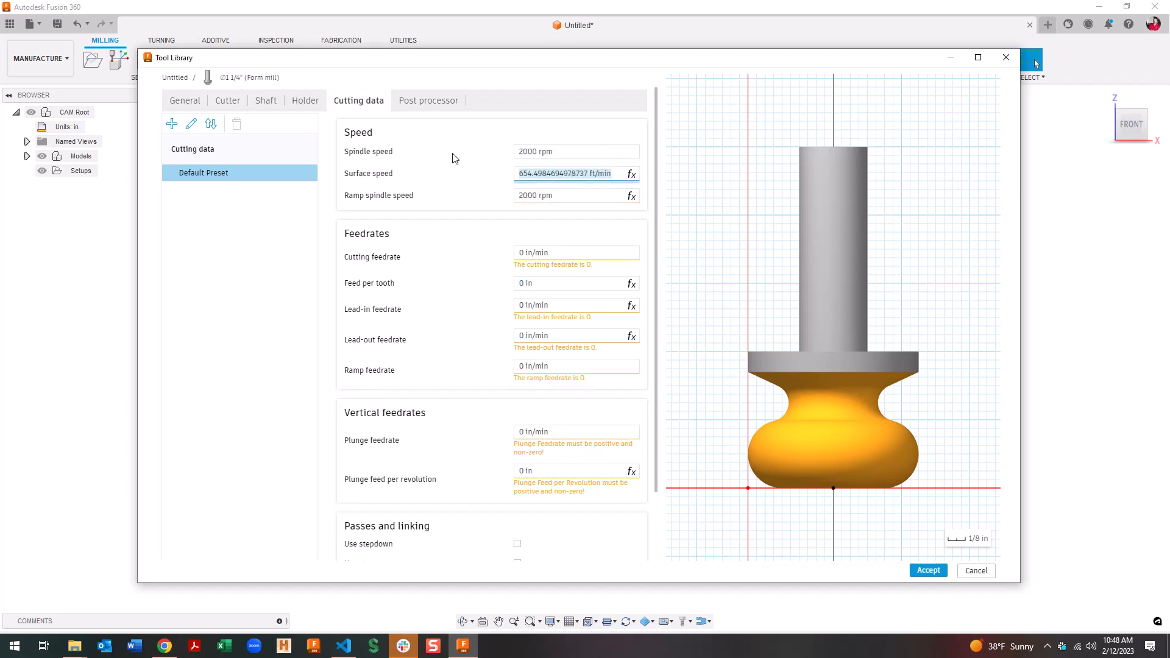
key(Tab)
key(Tab)
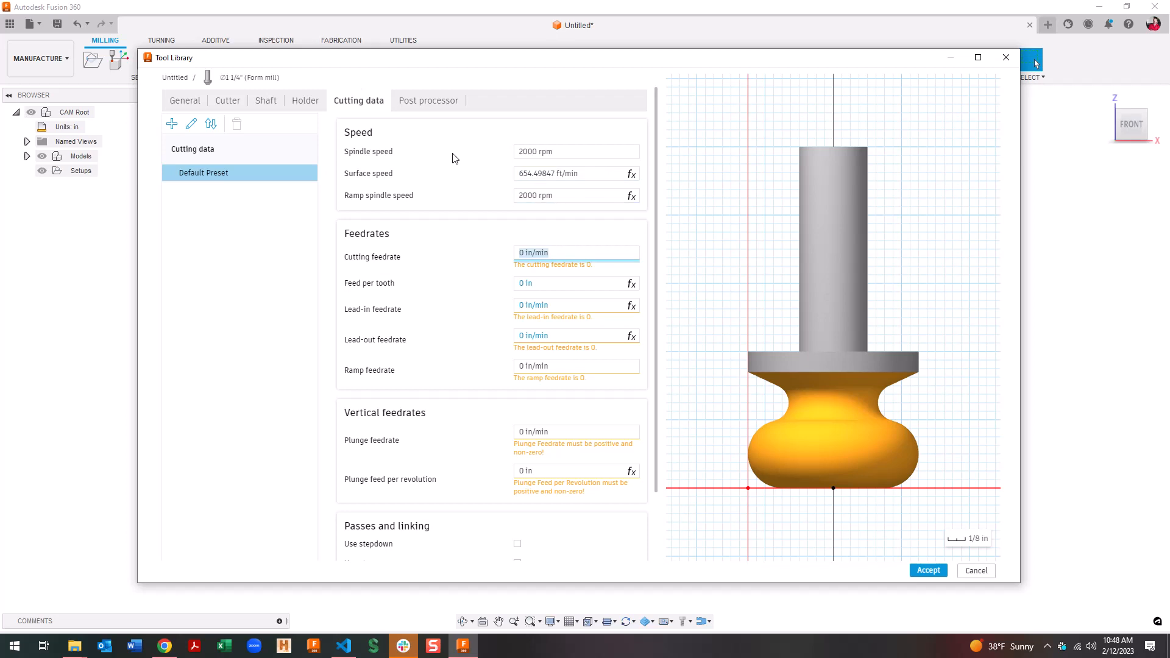
text(20)
key(Tab)
key(Tab)
key(Tab)
key(Tab)
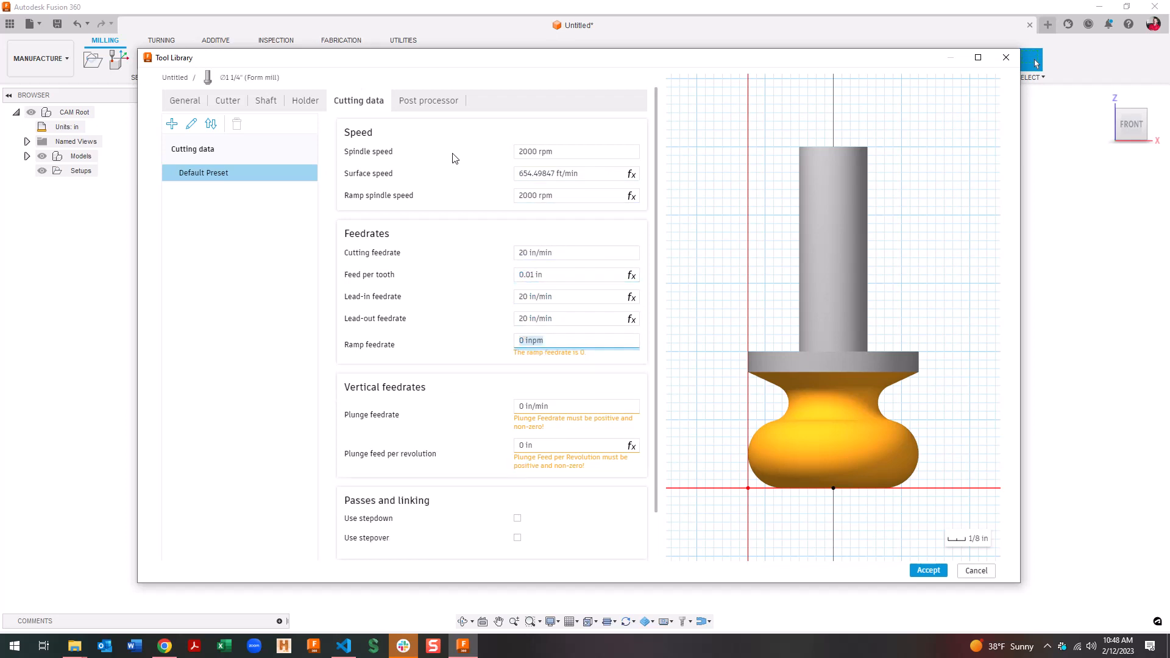
text(20)
key(Tab)
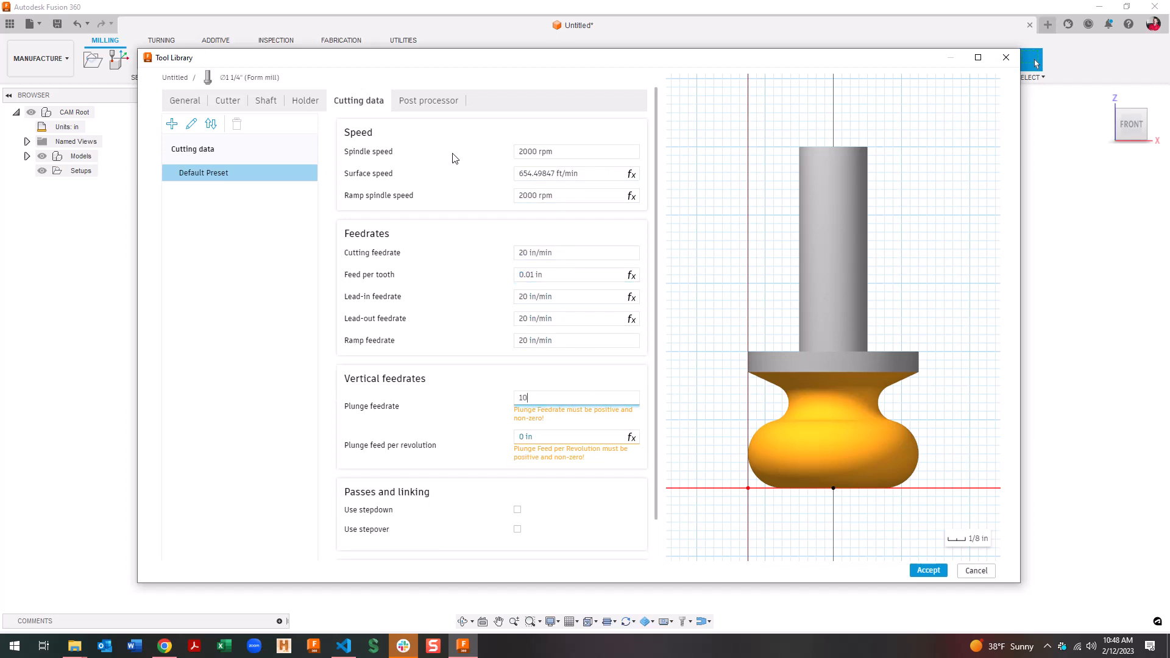
click(929, 573)
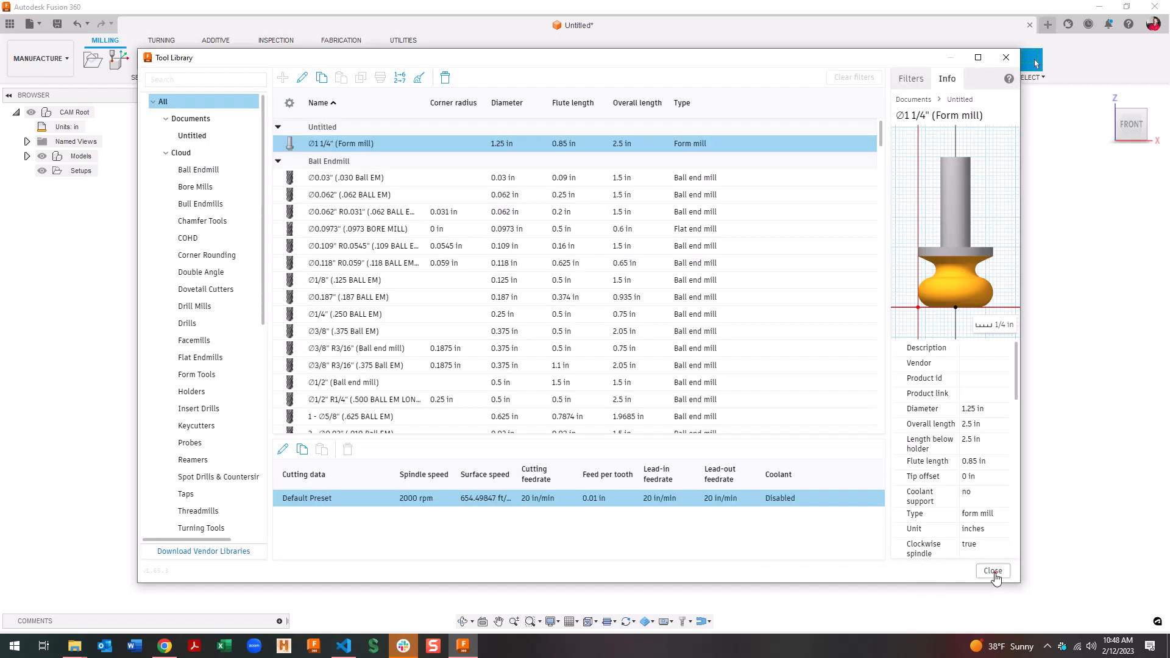
click(993, 573)
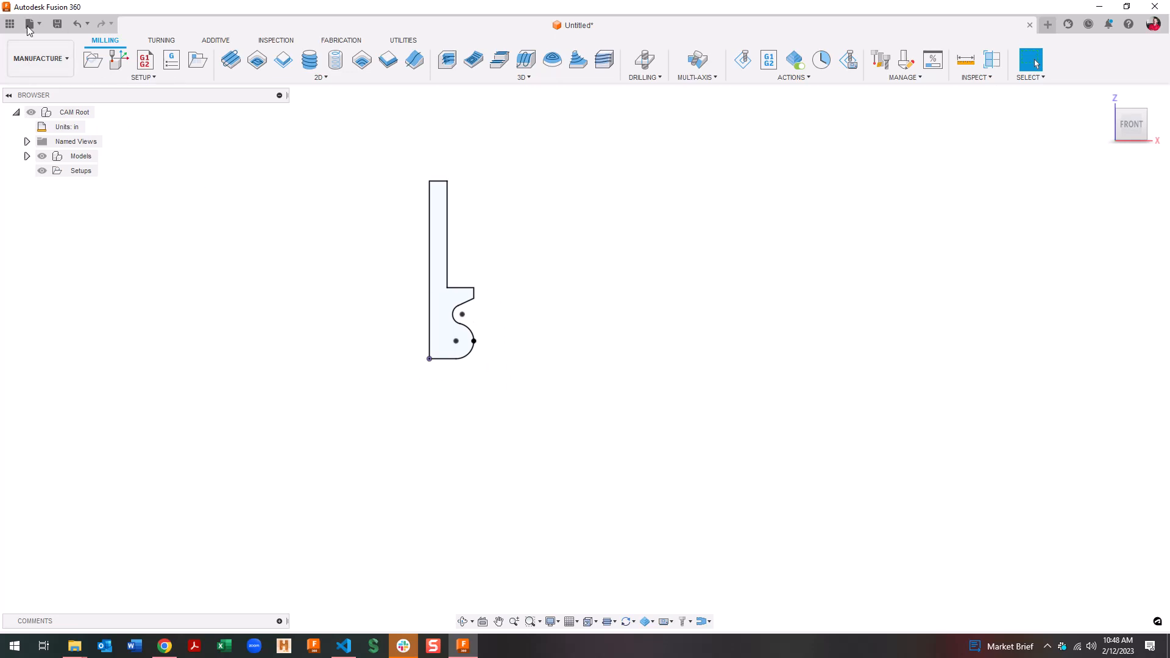
Switch to the Design workspace and start a new sketch on the profile's plane
click(38, 58)
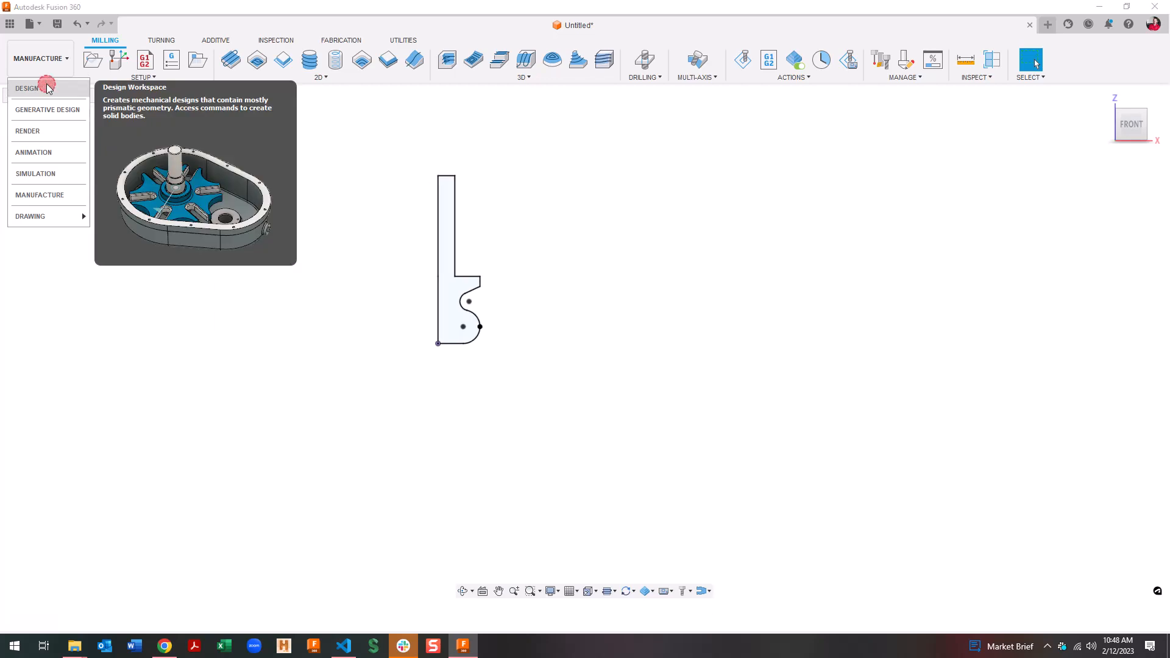
click(47, 86)
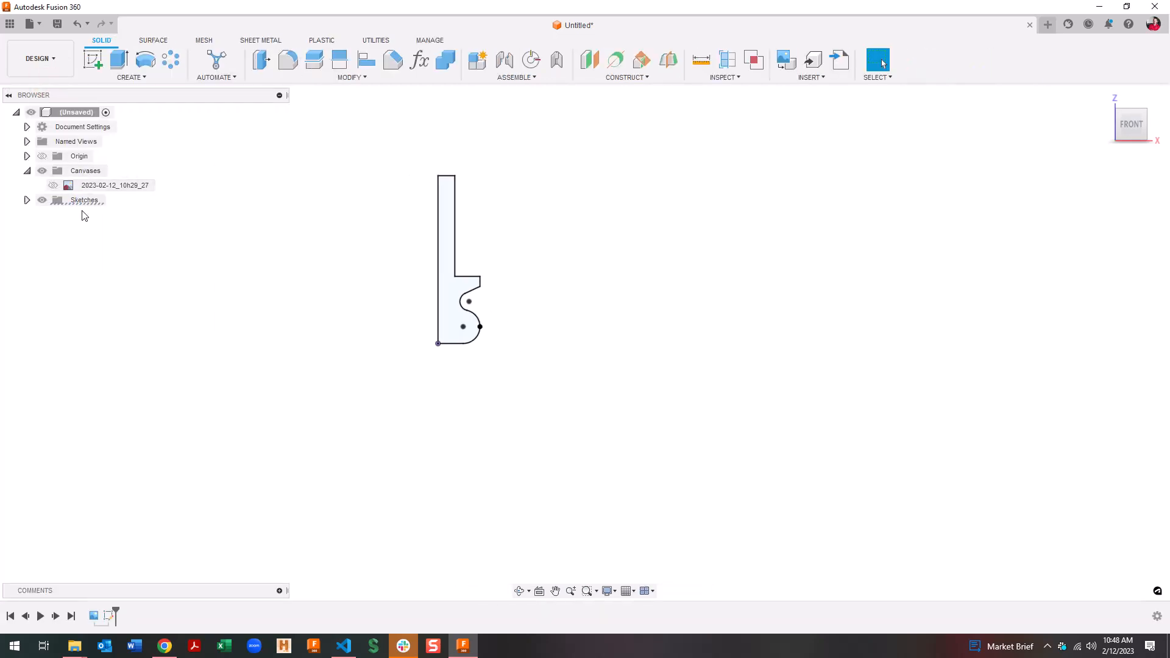
click(93, 59)
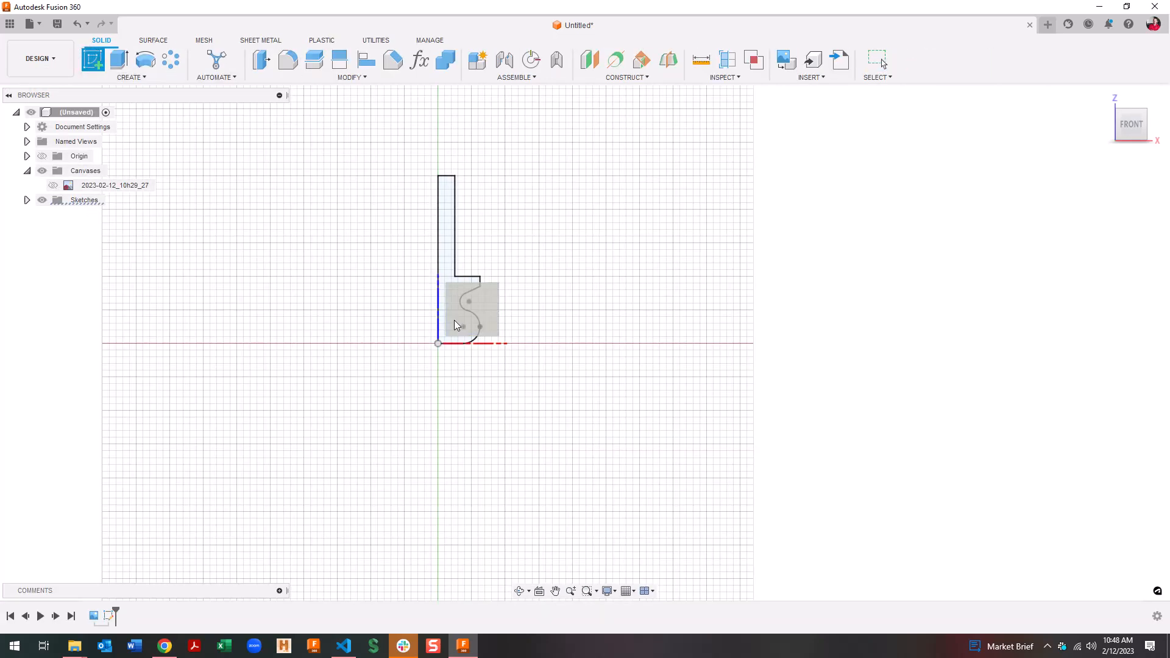
click(485, 309)
Project the notch's vertical edge, the slanted line and both arcs into the sketch
middle_drag(587, 281, 305, 280)
scroll(425, 309, up, 3)
key(p)
scroll(241, 266, up, 3)
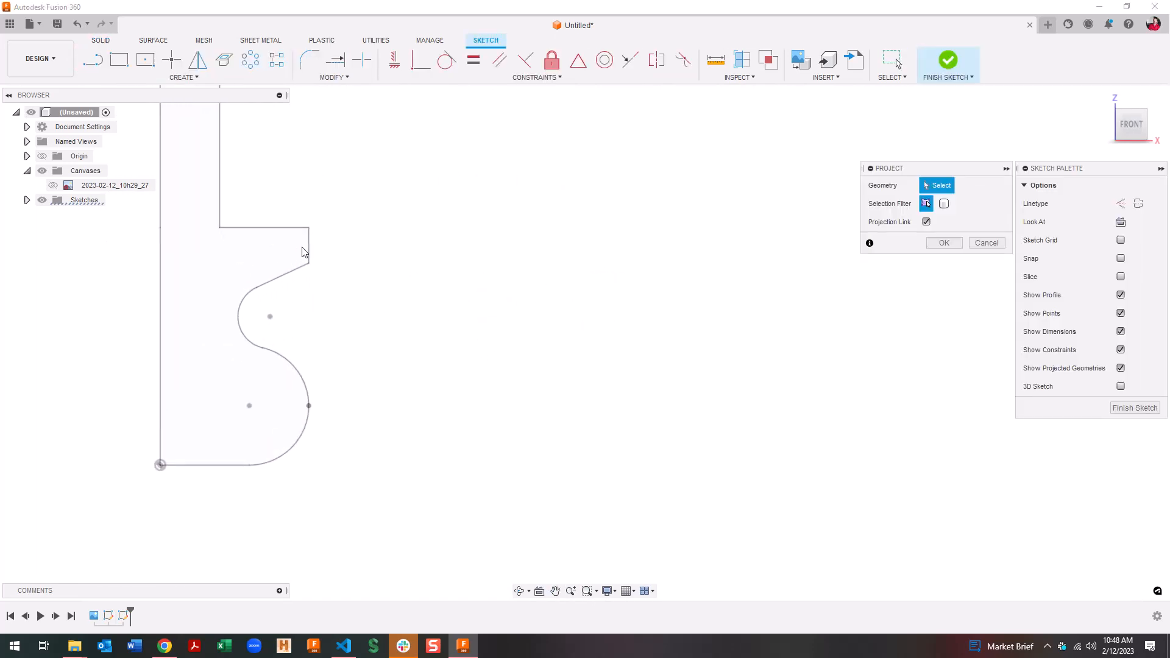
click(309, 250)
click(296, 268)
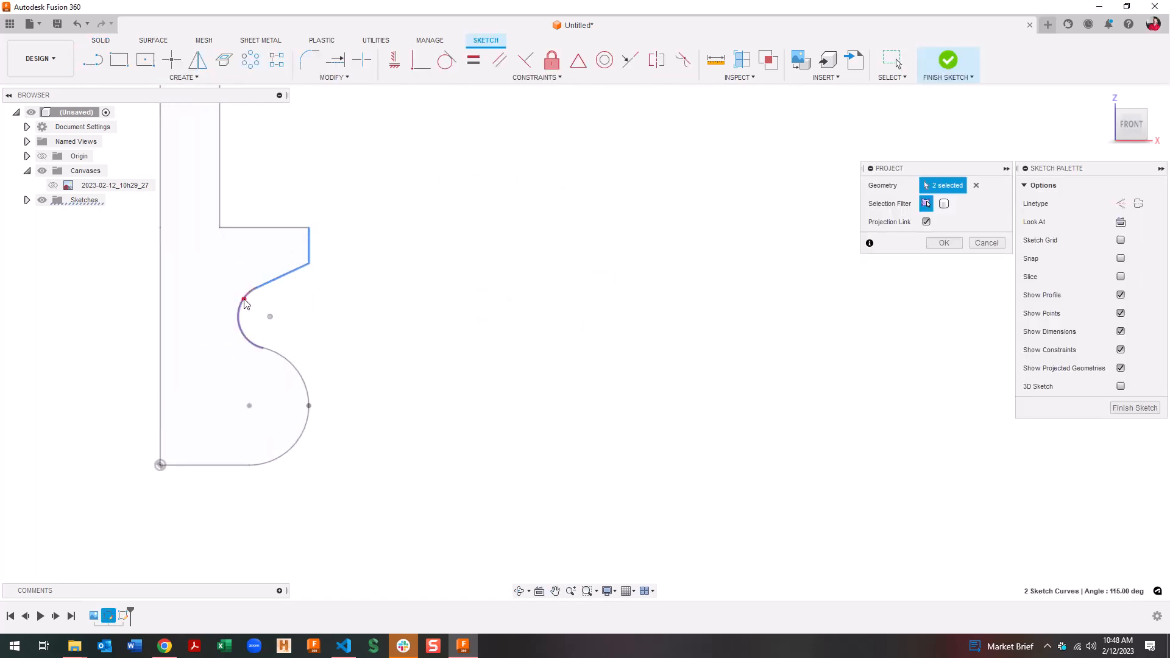
click(243, 305)
click(290, 370)
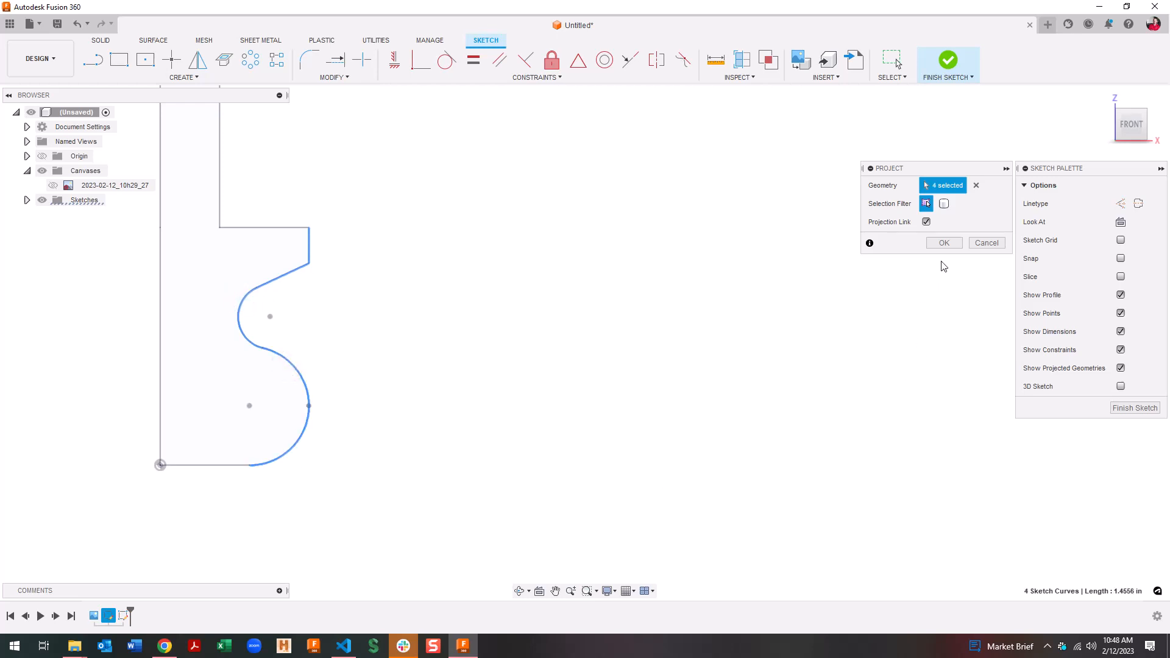
click(944, 243)
scroll(483, 426, down, 2)
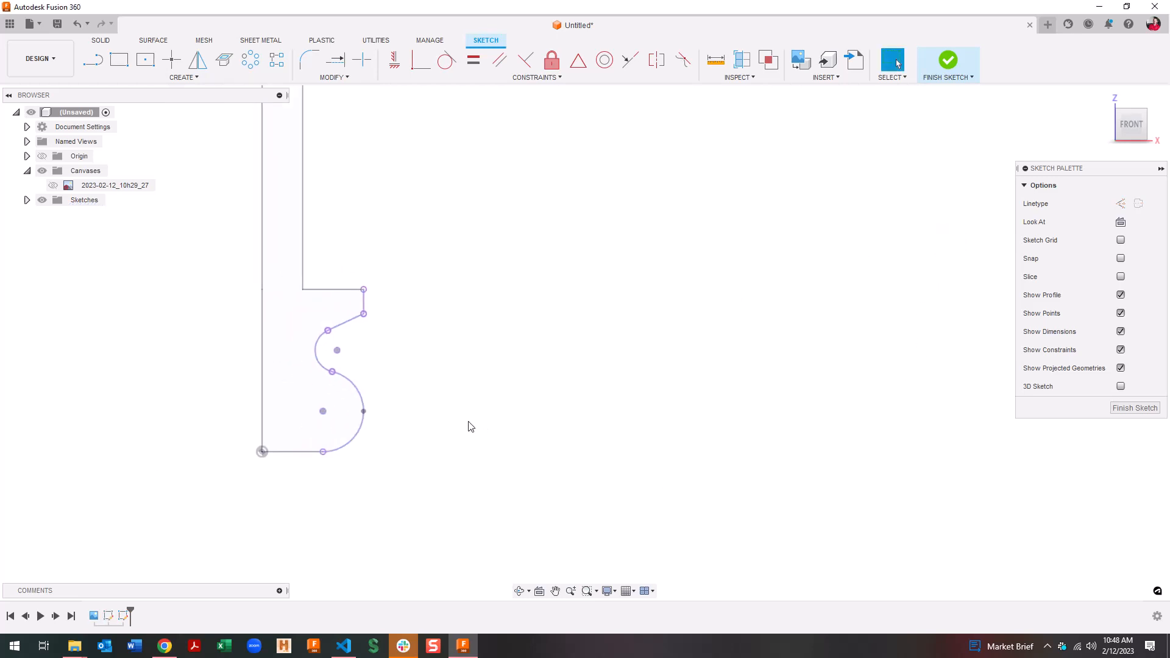
Hide Sketch2 and draw lines enclosing the projected curves in a rectangular block outline
key(l)
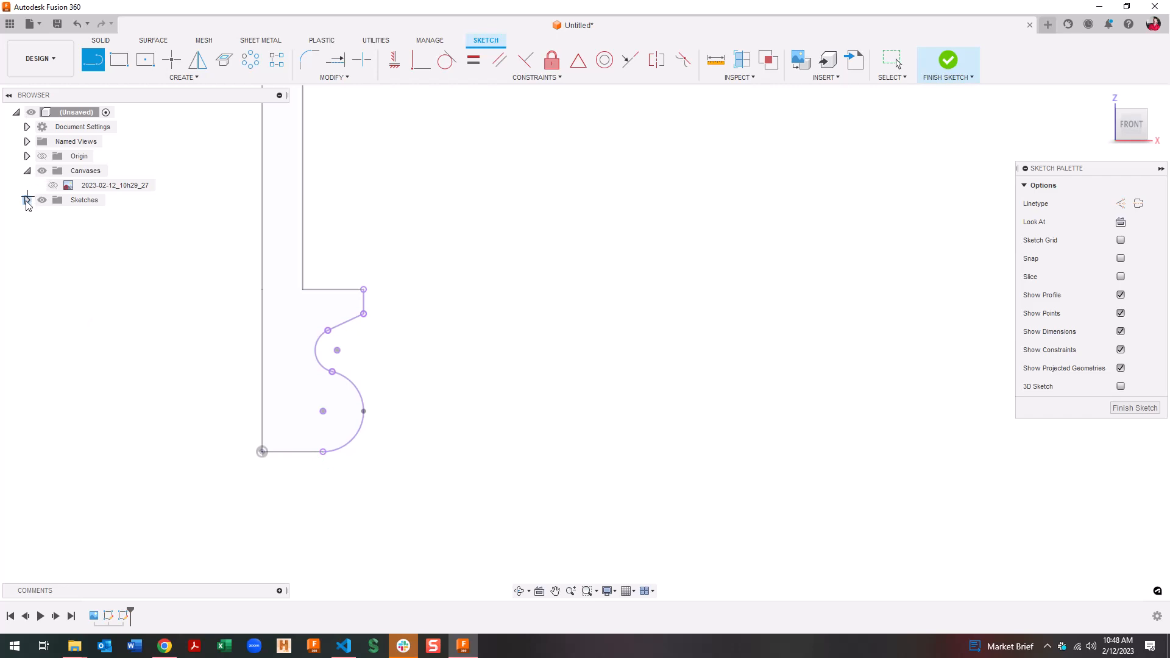
click(27, 200)
click(53, 214)
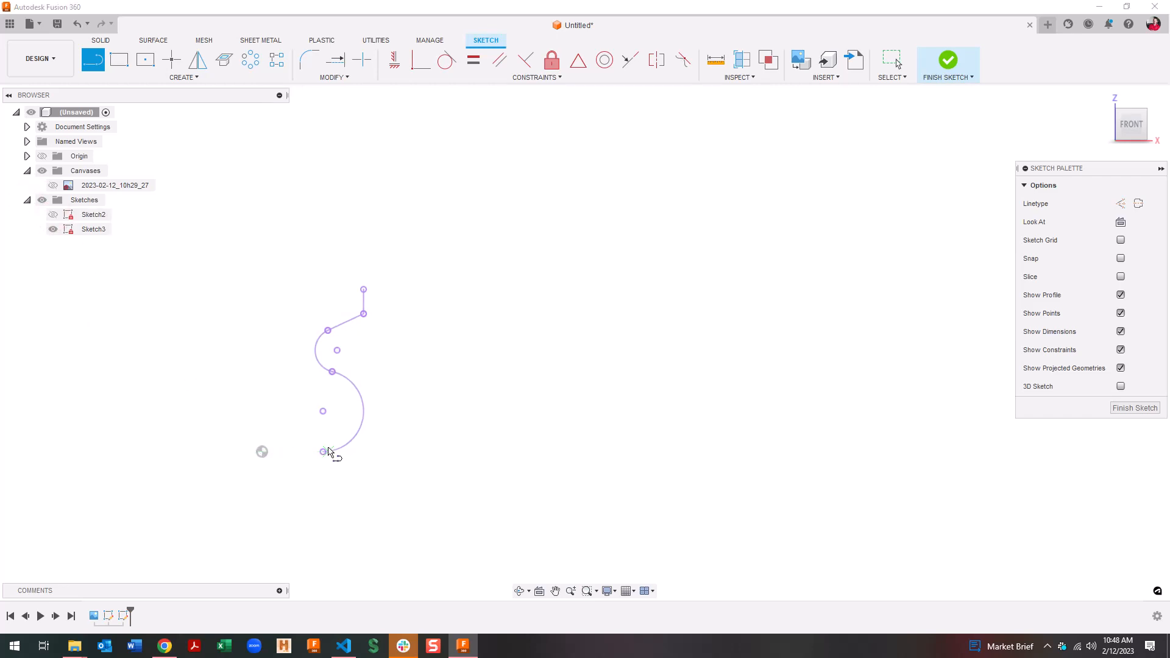
click(323, 452)
click(323, 508)
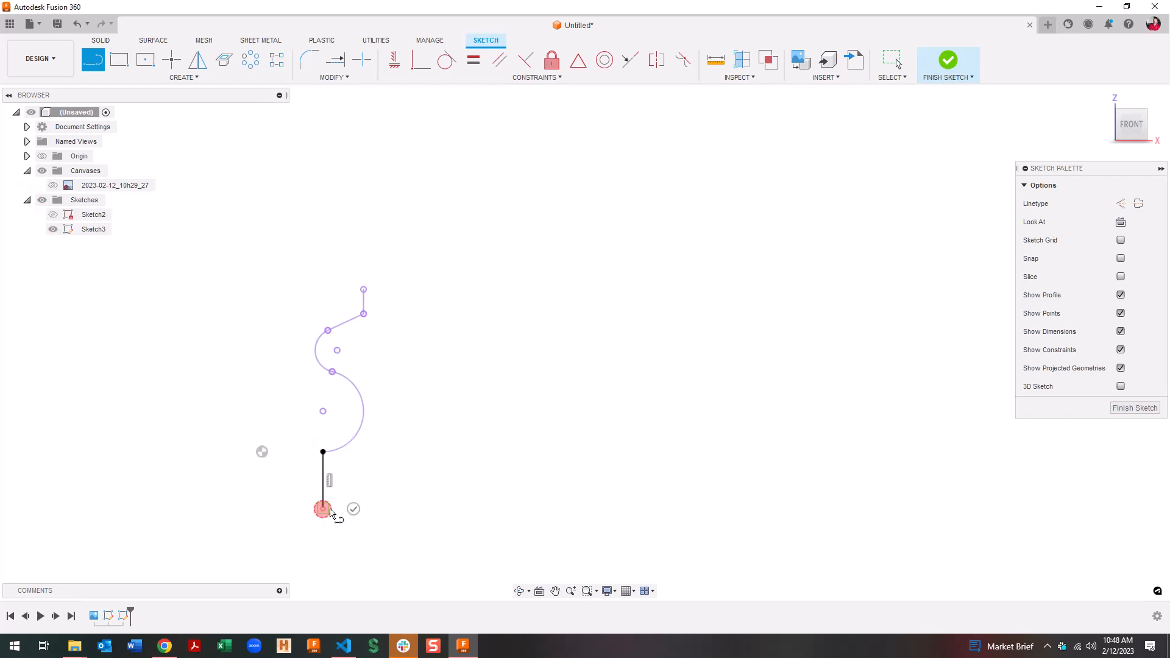
click(693, 509)
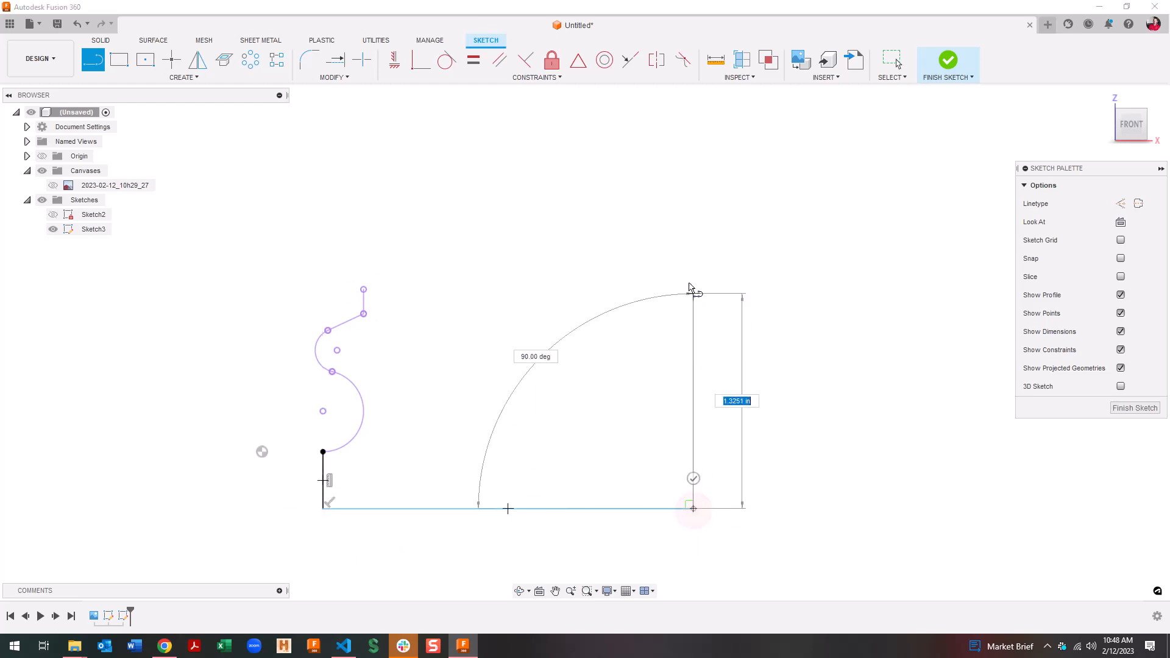
click(693, 231)
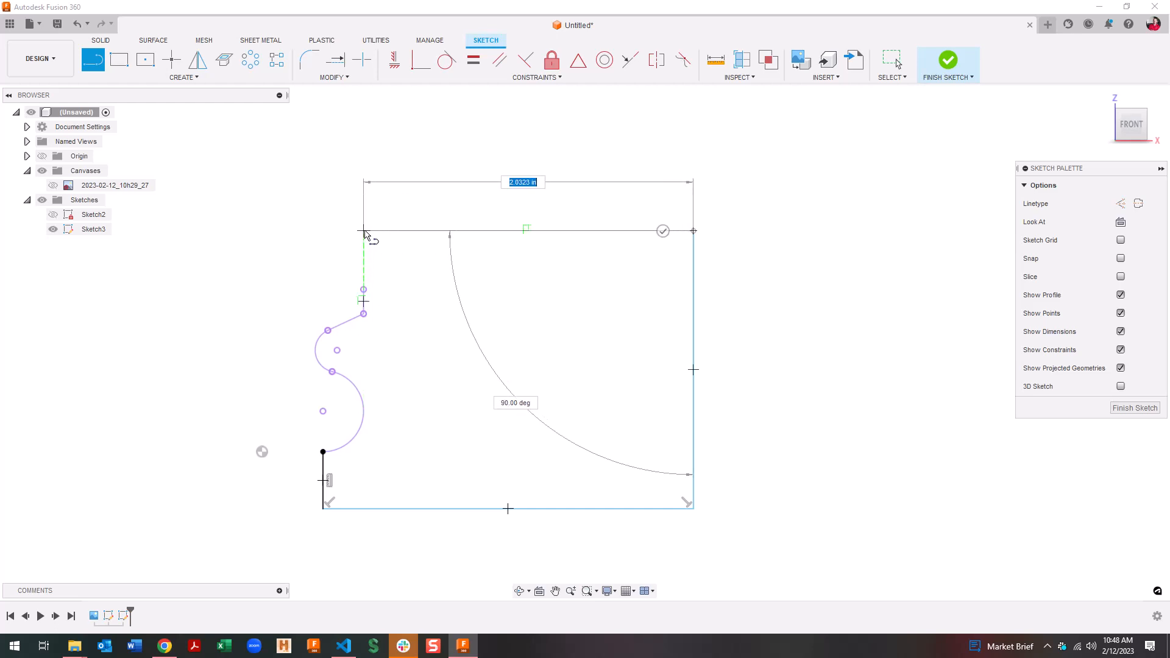
click(364, 231)
click(364, 290)
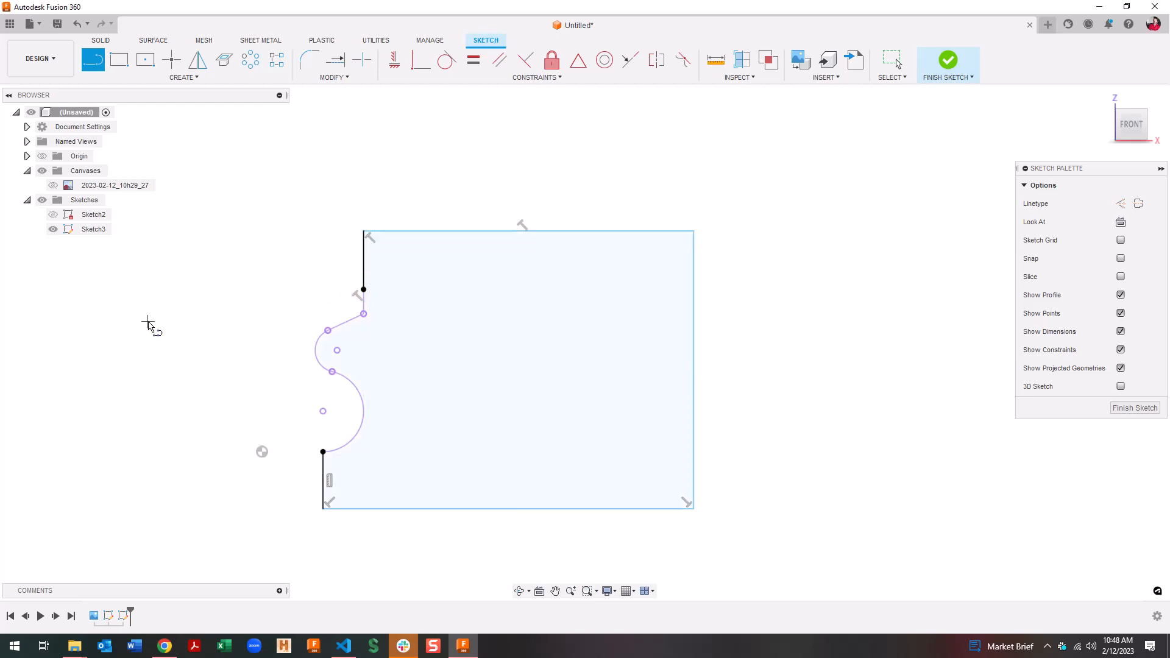
key(Escape)
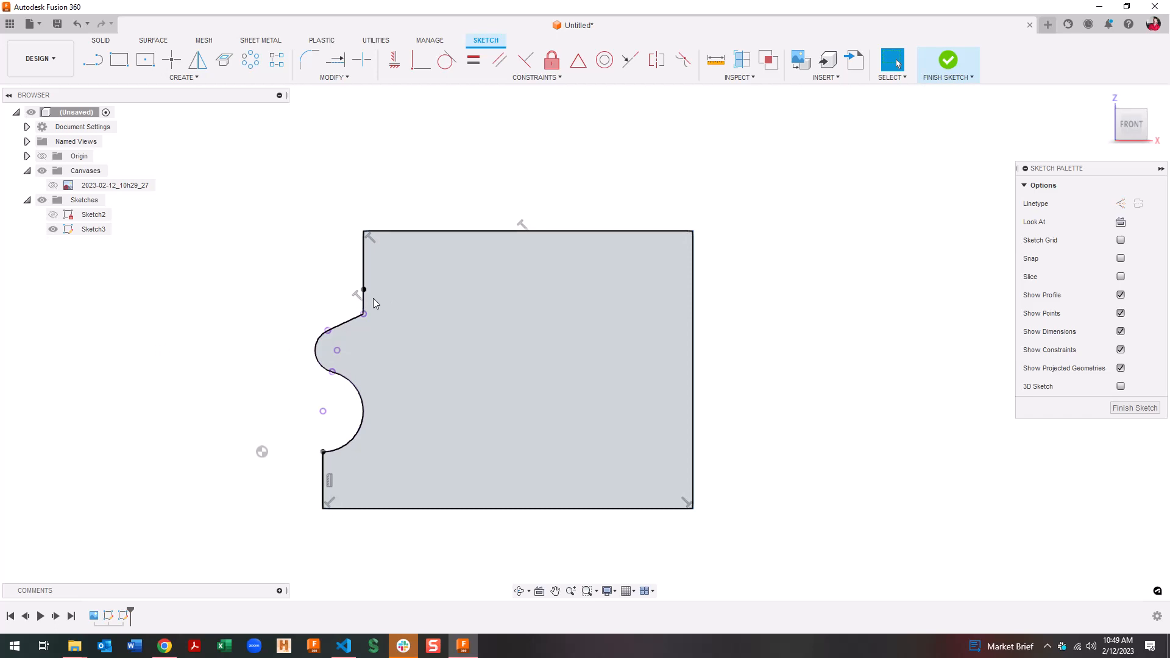
Redraw the top edge from the curve's top endpoint, trim the leftover segment, and finish the sketch
click(364, 277)
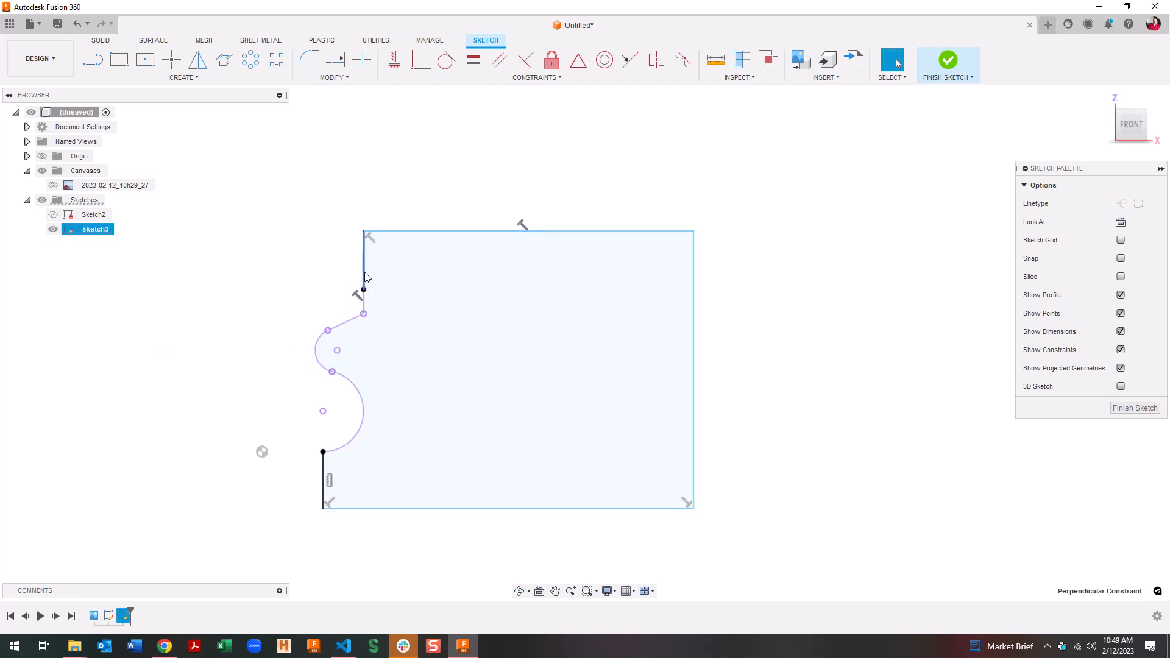
click(415, 231)
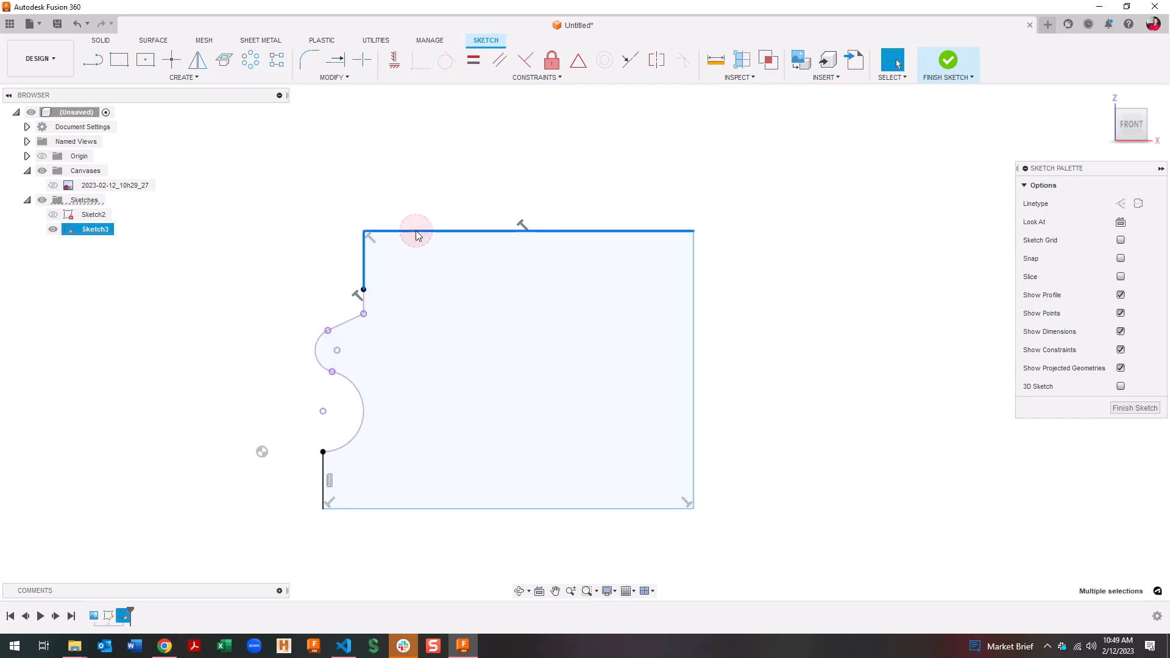
key(Delete)
key(l)
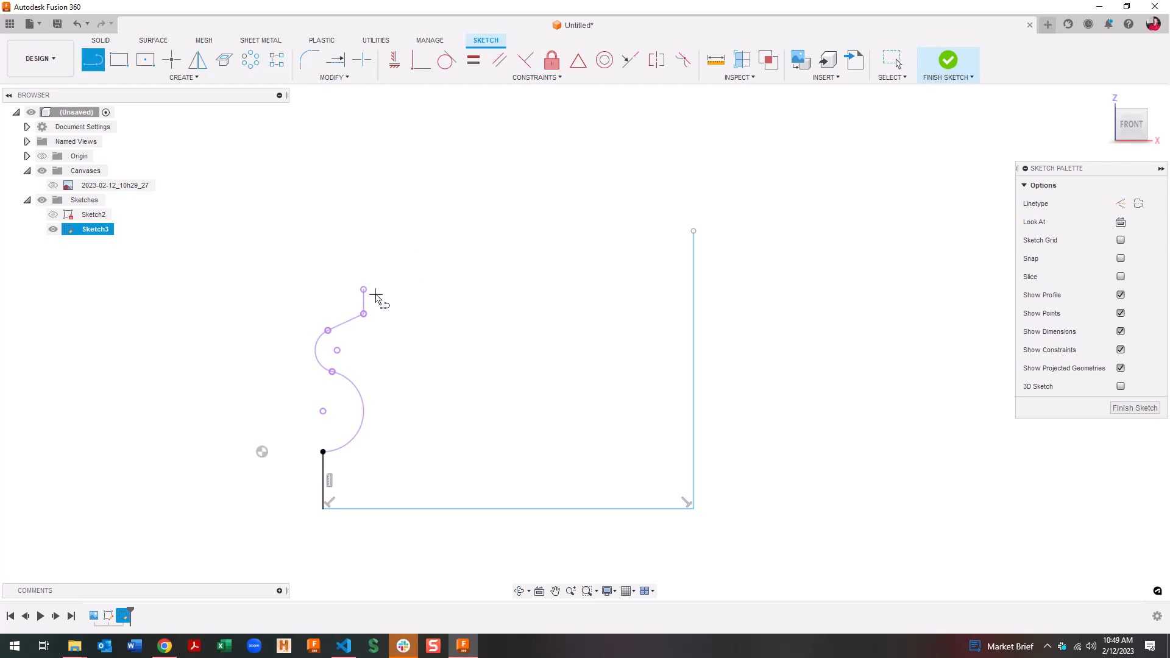
click(364, 290)
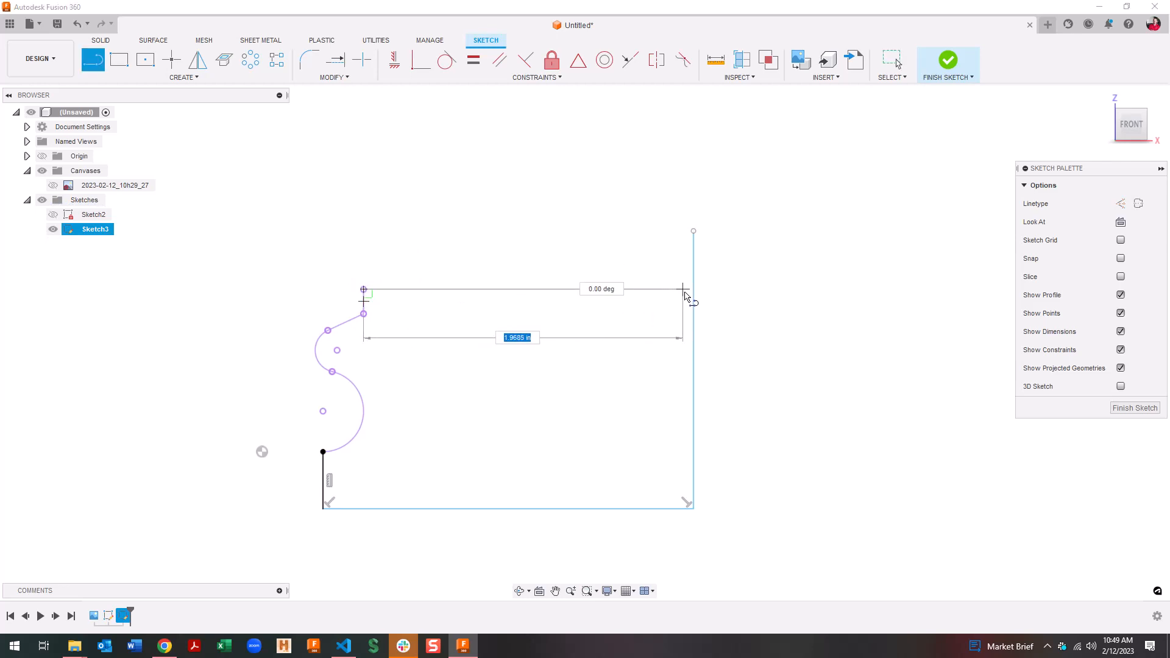
click(693, 290)
key(t)
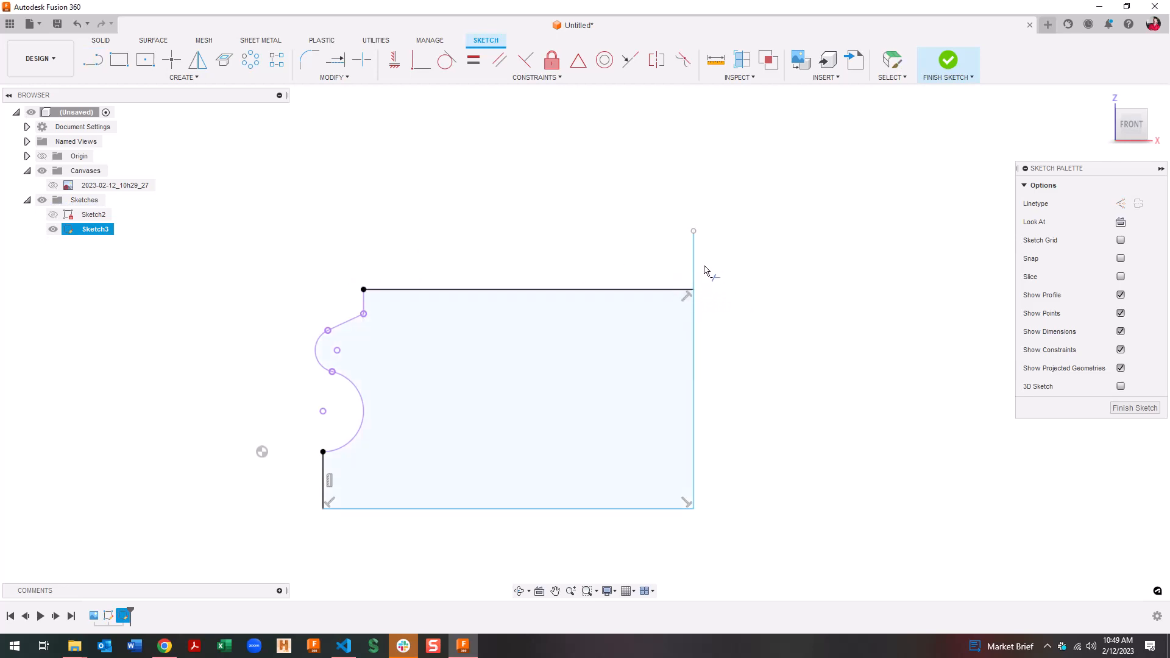
click(695, 268)
click(948, 59)
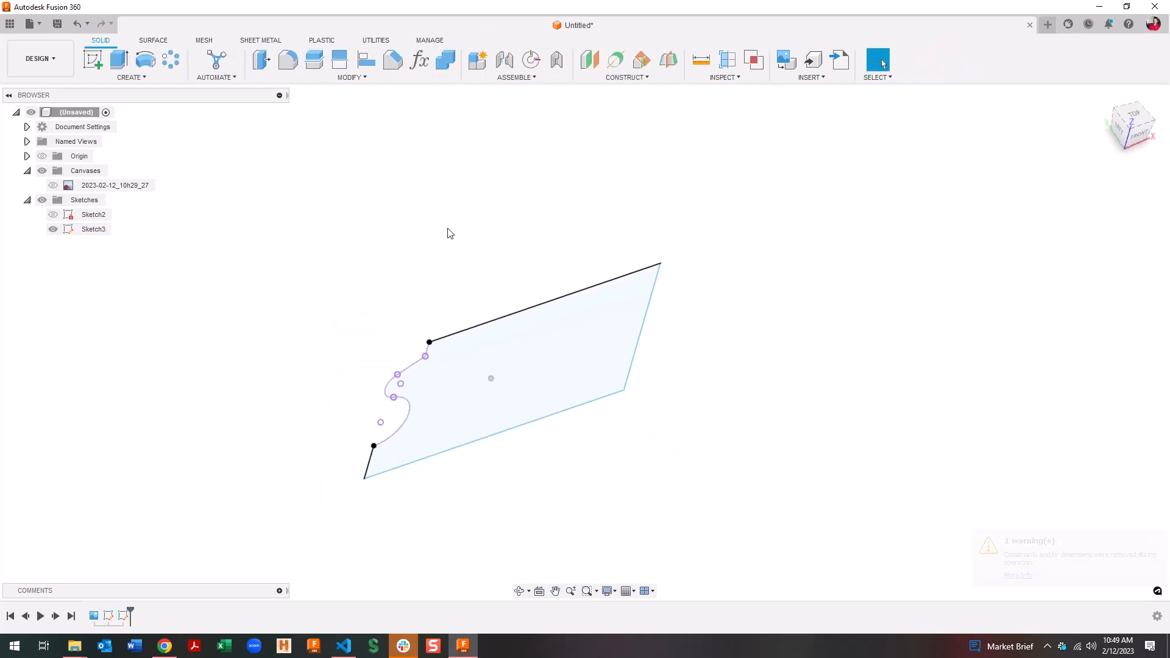
Extrude Sketch3's closed block profile 3.2723 in into a new solid
click(561, 313)
key(e)
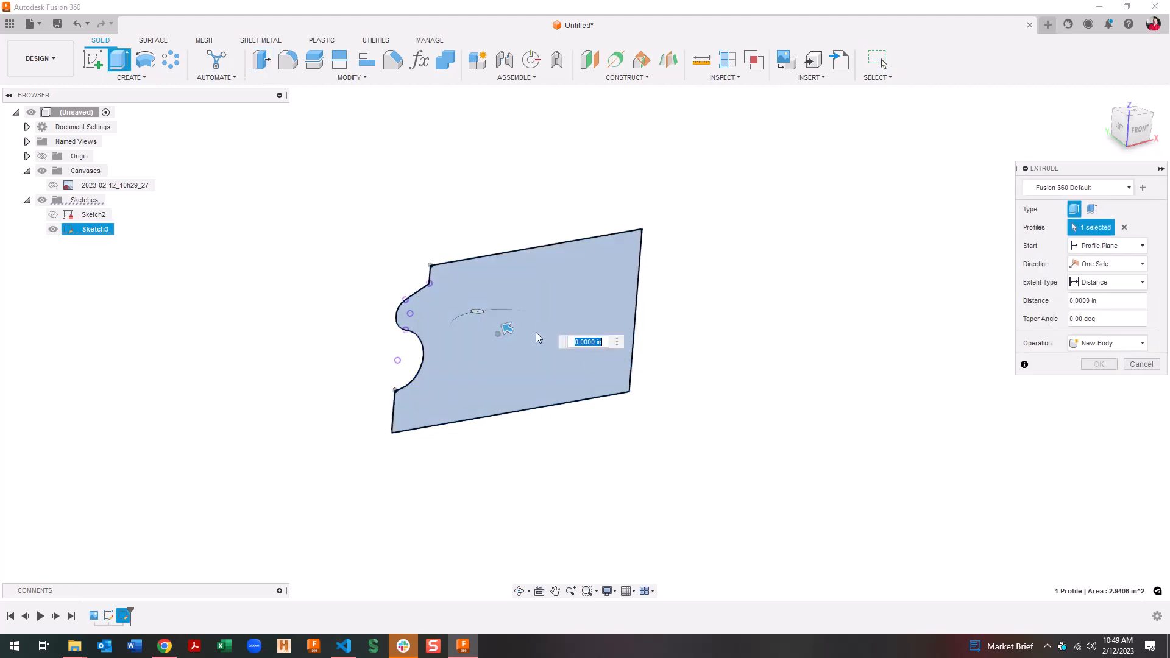
drag(510, 328, 262, 195)
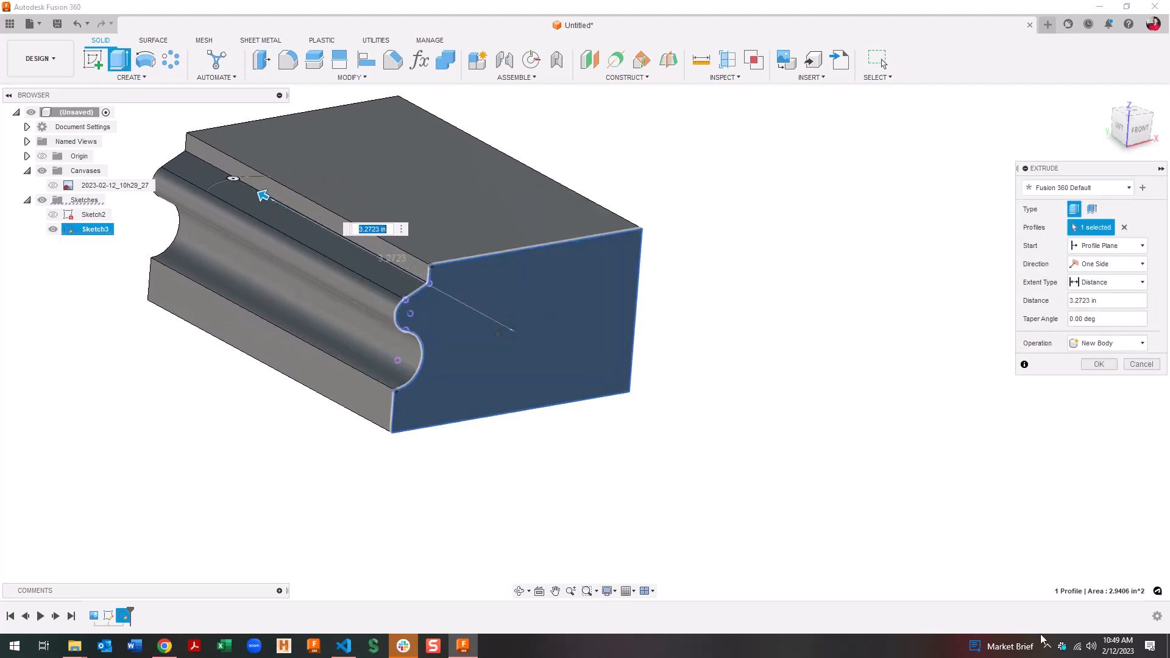
click(1099, 364)
click(64, 58)
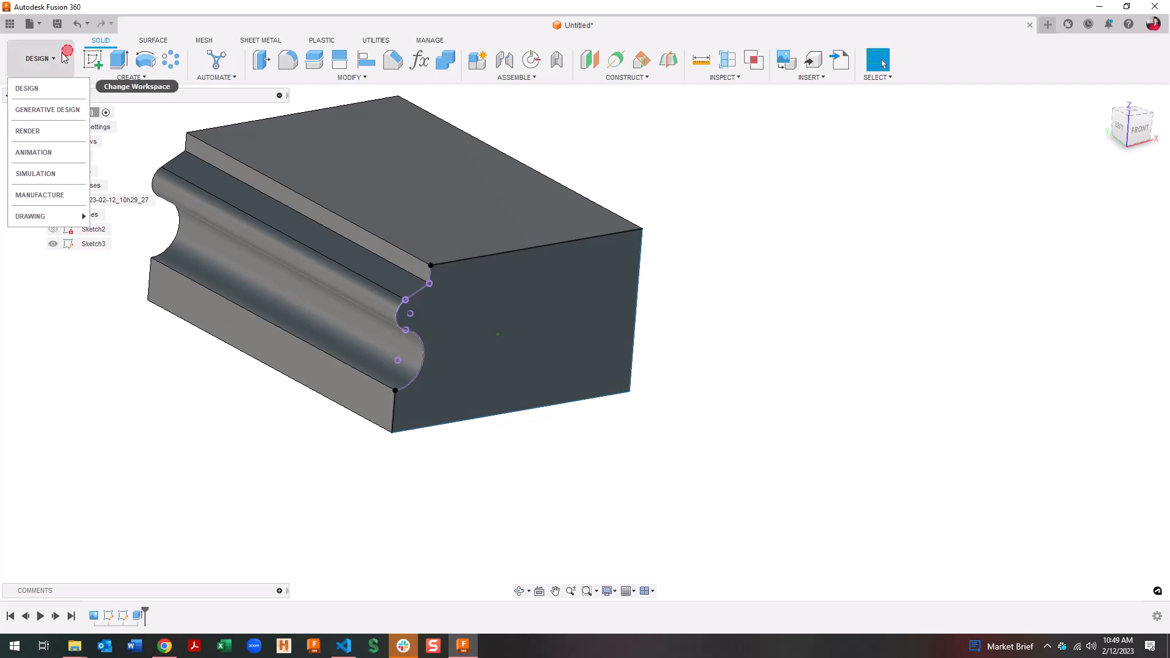
In Manufacture, create a new setup with stock side and top offsets of 0
click(55, 195)
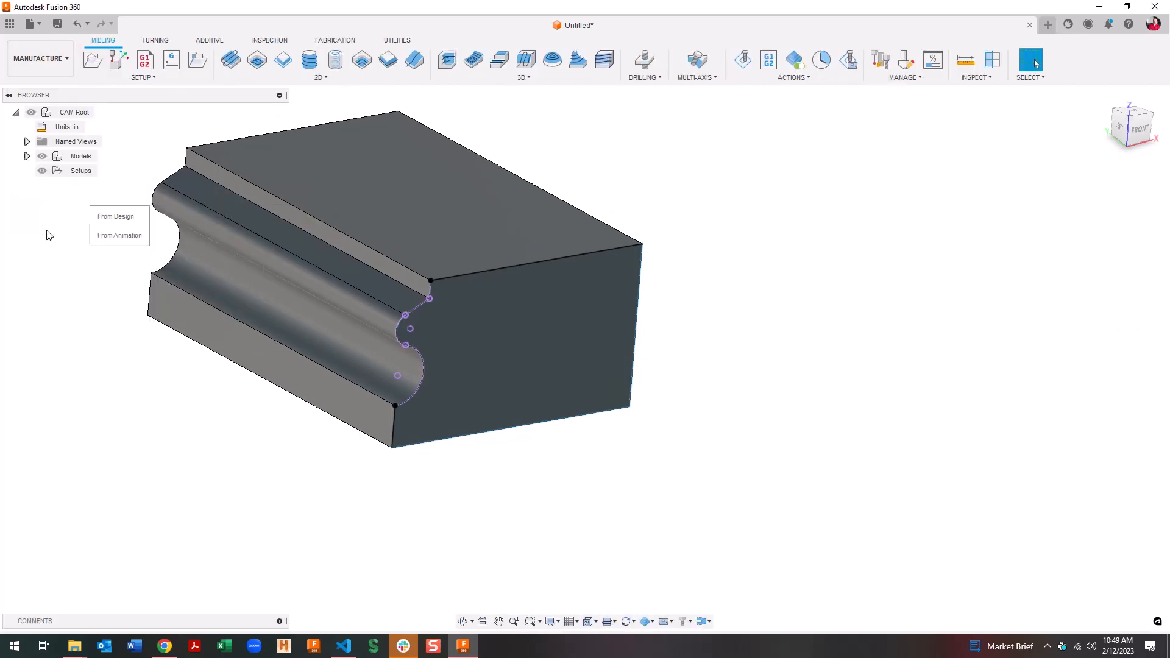
click(93, 60)
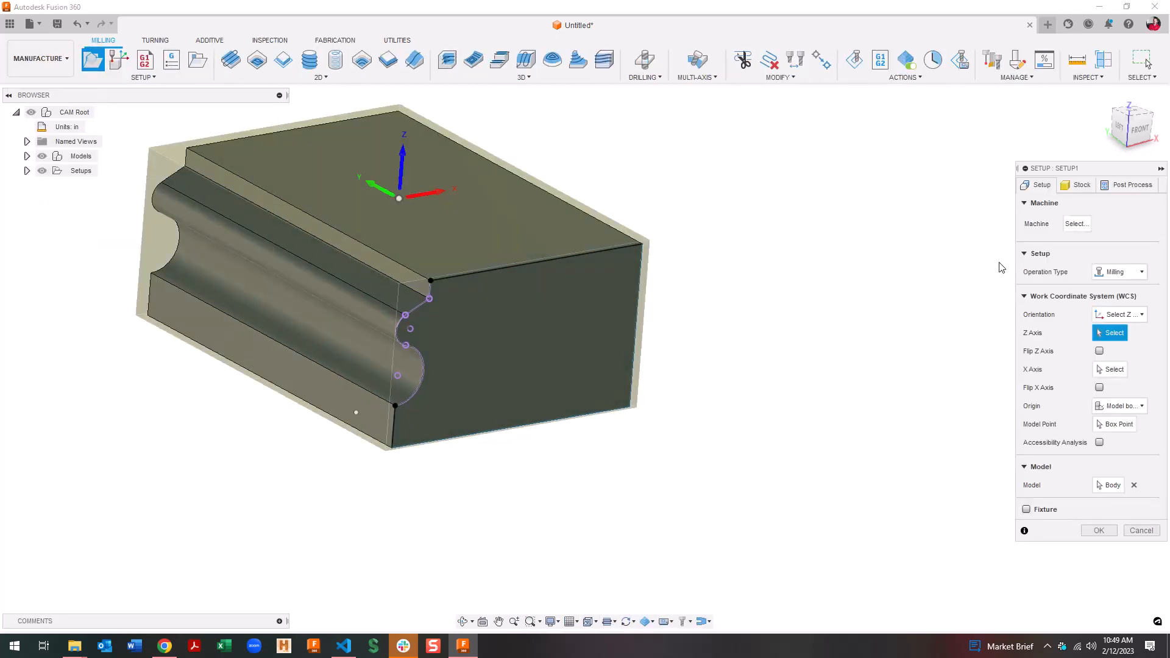
click(1077, 184)
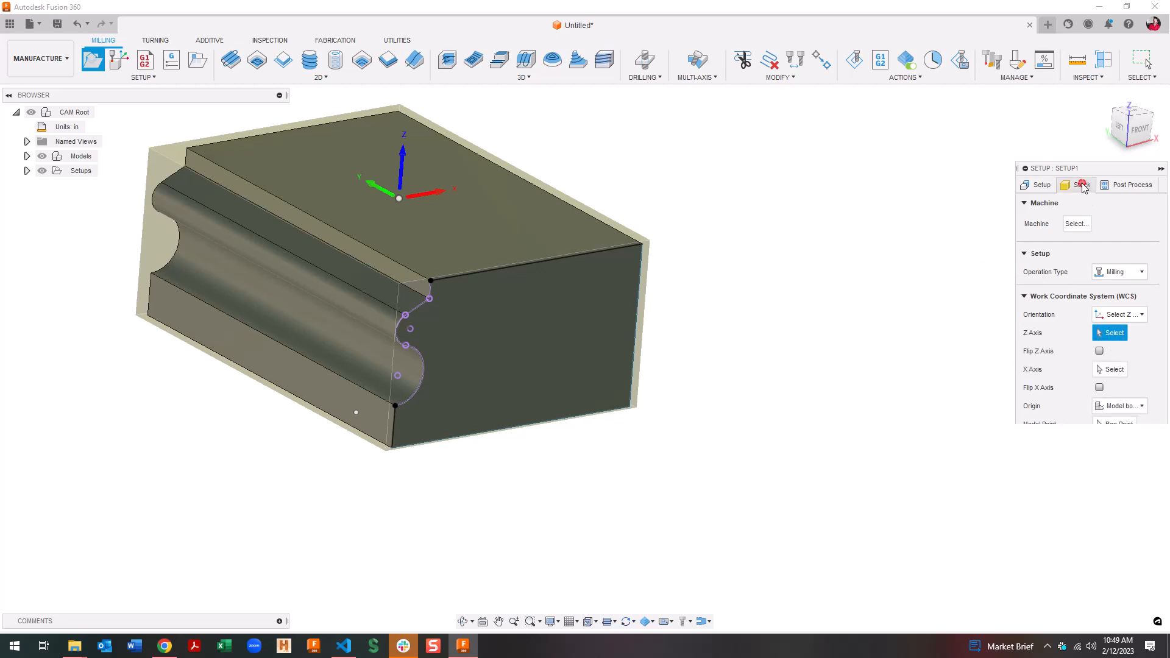
click(1129, 258)
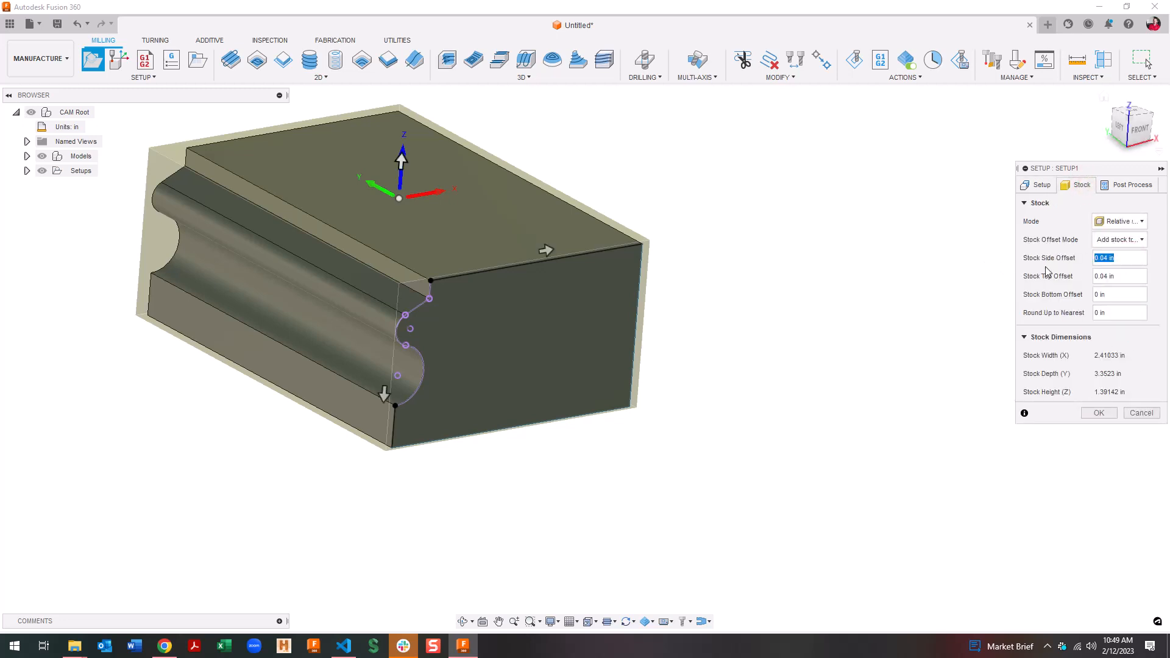
text(0)
key(Tab)
text(0)
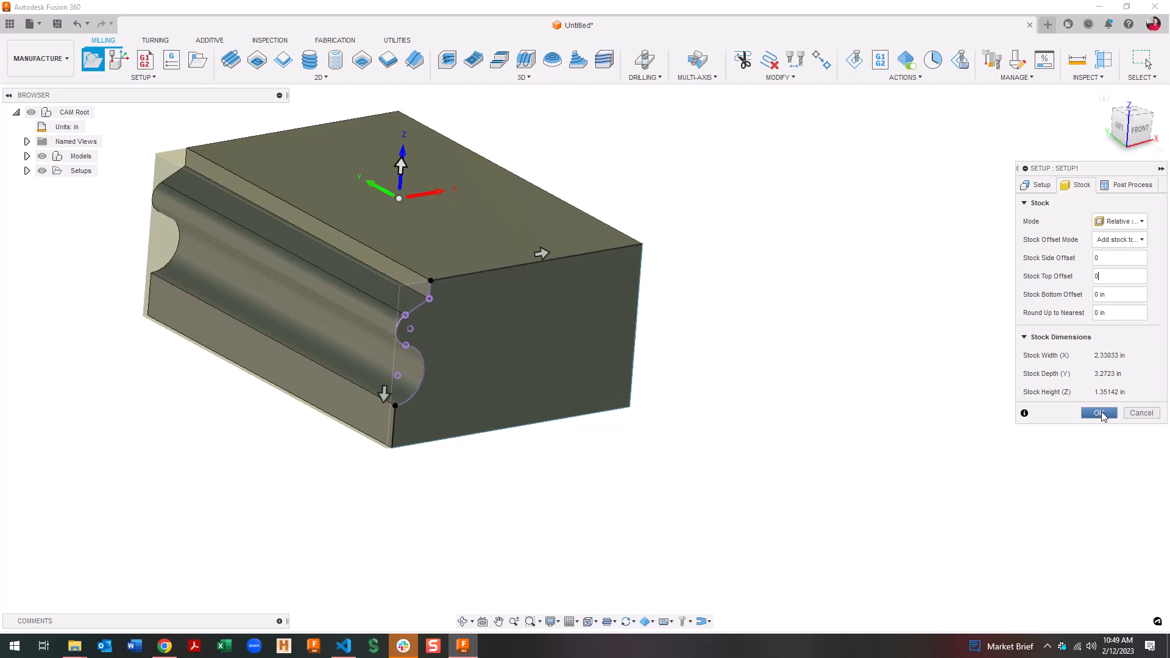
click(1099, 412)
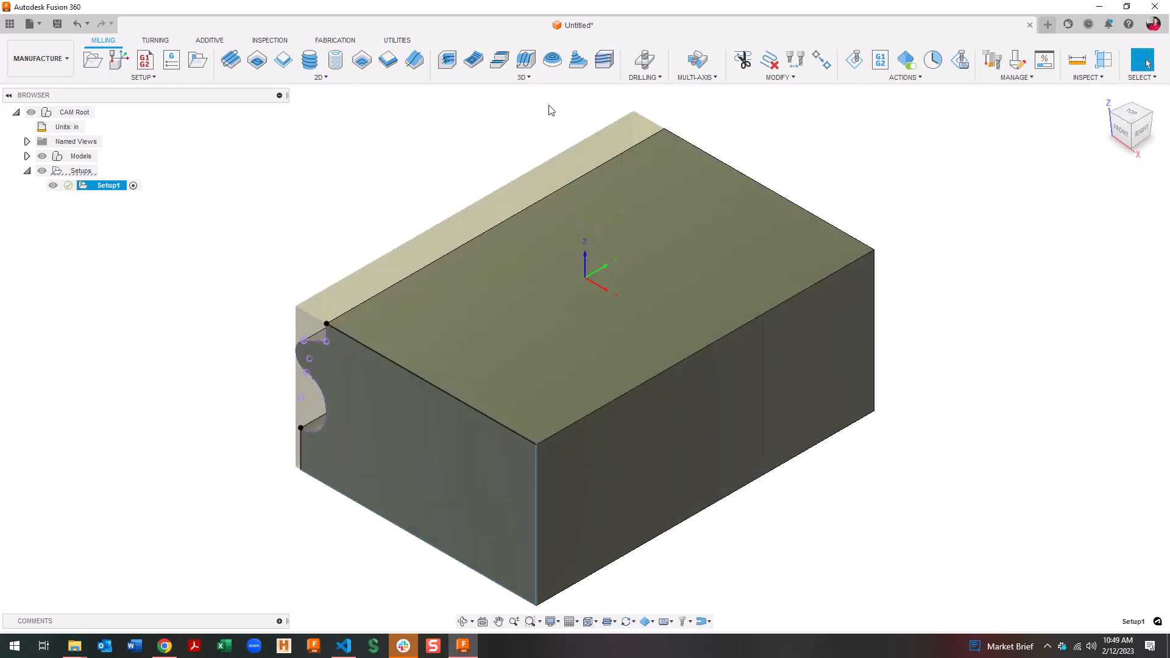
Start a 2D Contour toolpath using the 1 1/4" form mill as its tool
click(284, 60)
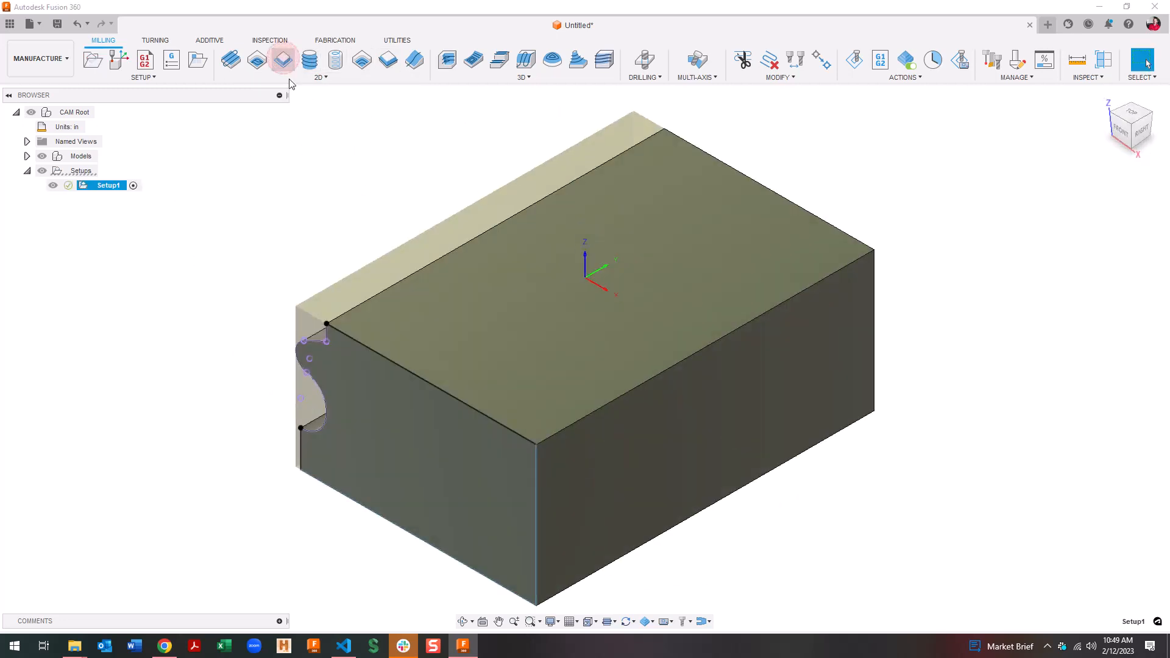
click(1106, 222)
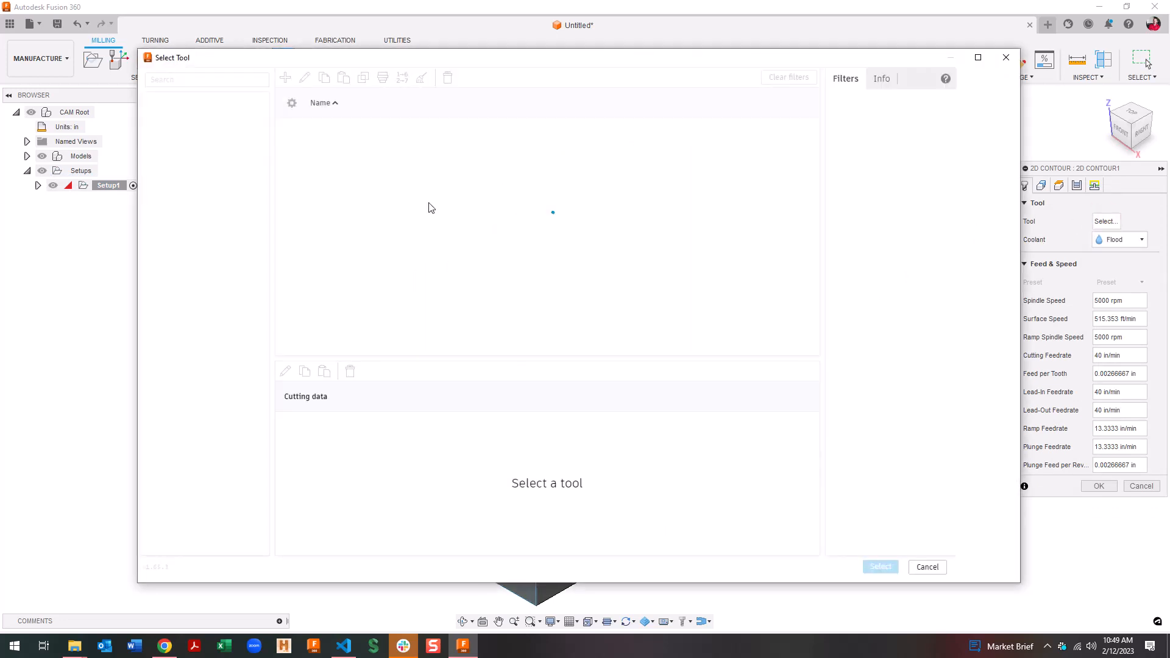
click(378, 145)
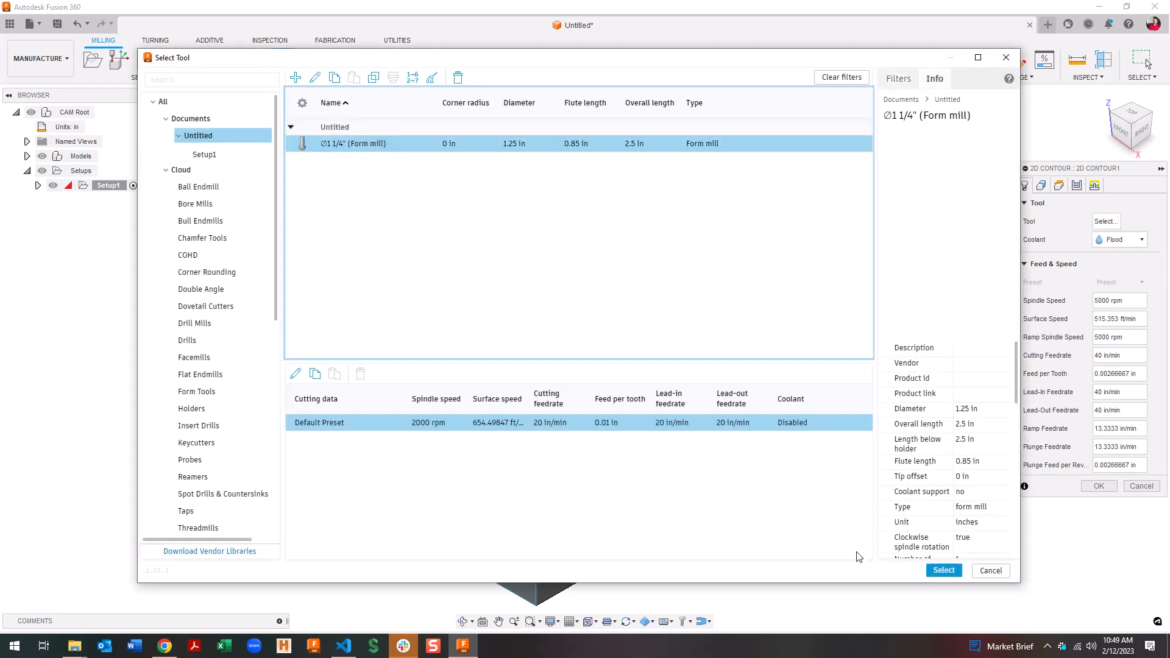
click(944, 571)
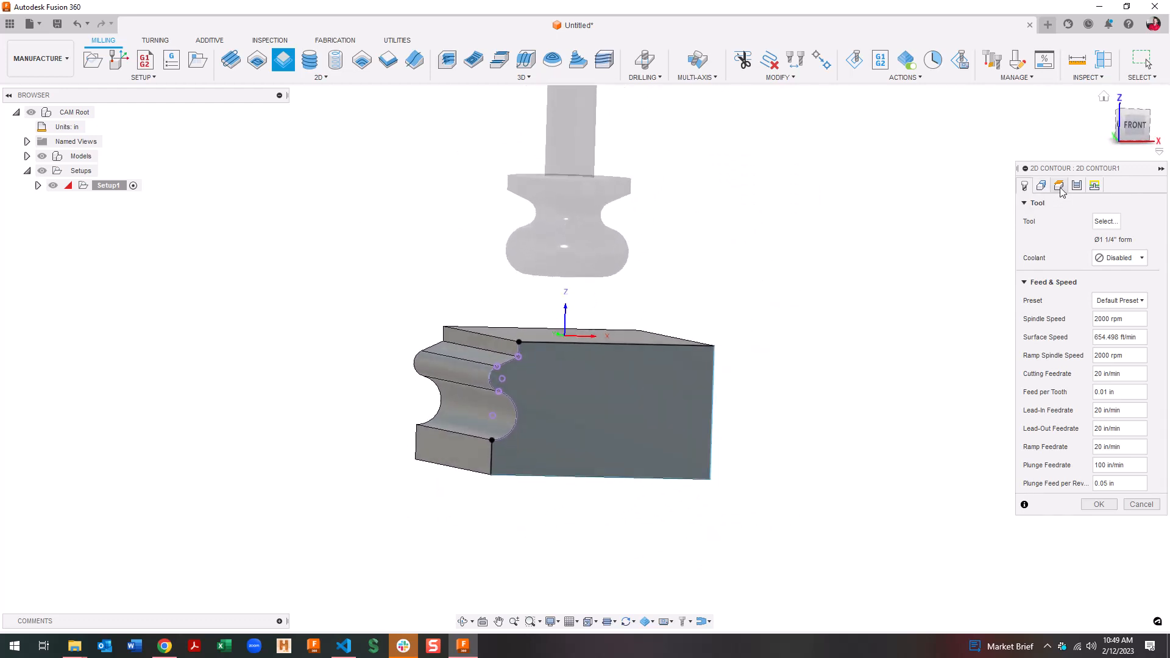
Pick the block's lower edge as the contour, create the operation, and view it from the front
click(1135, 125)
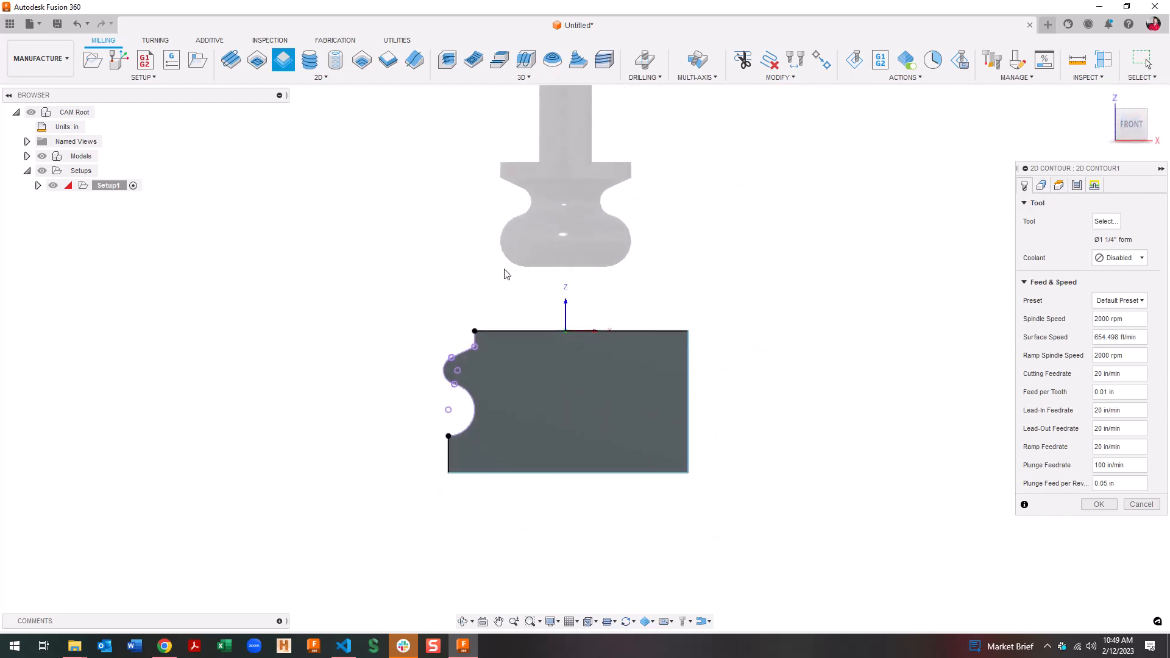
click(1041, 187)
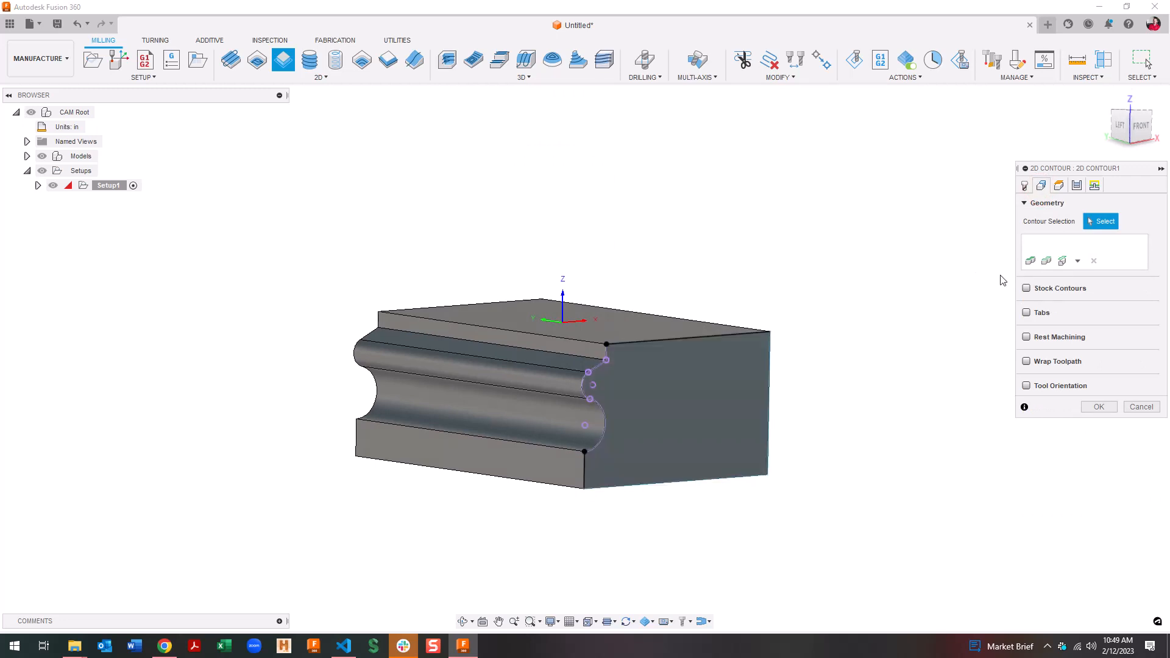
click(529, 443)
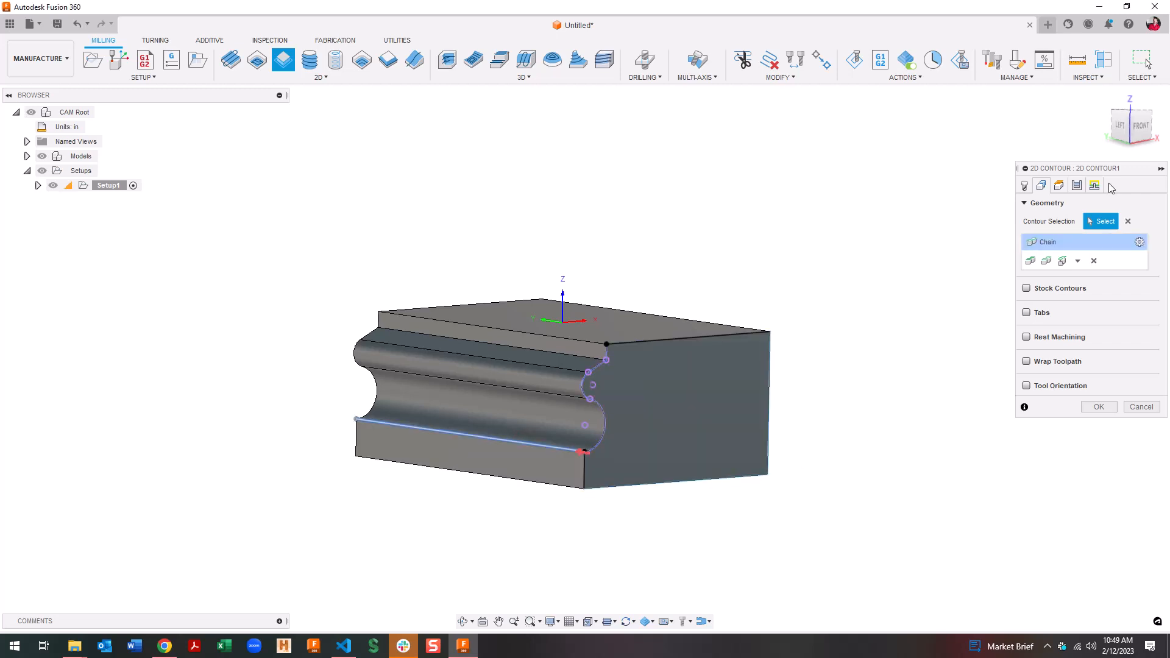
click(1110, 407)
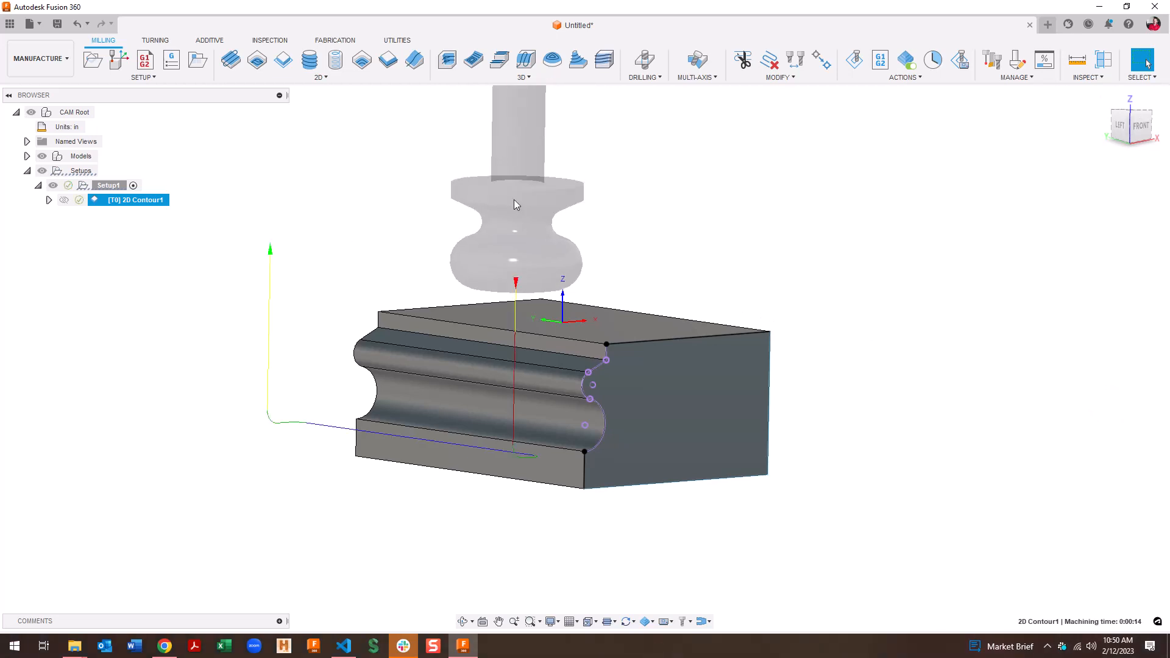
click(1140, 125)
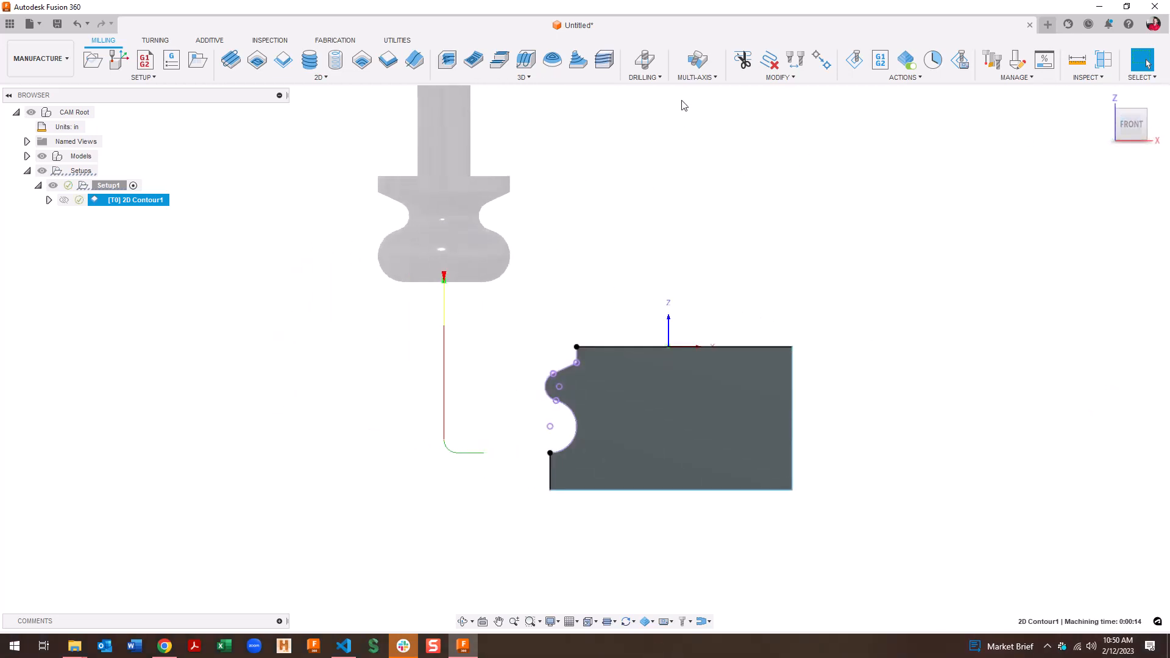
Simulate the 2D Contour1 toolpath twice, viewing the block from the front
click(855, 59)
click(340, 380)
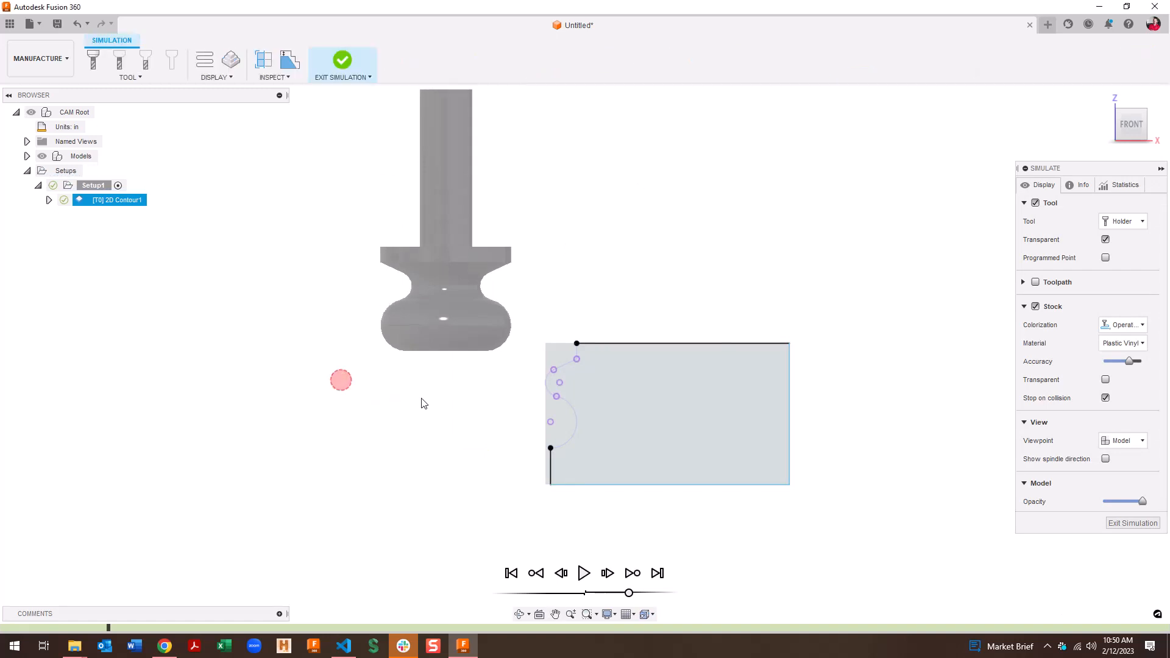
click(1132, 523)
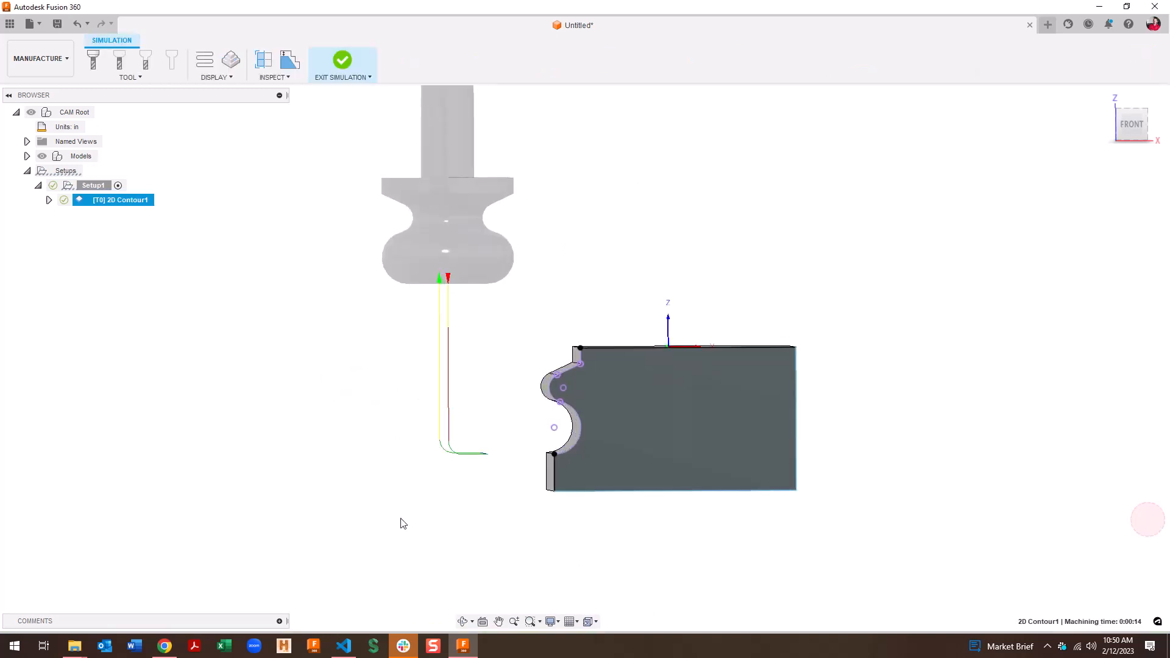
shift+middle_drag(275, 470, 236, 339)
click(1132, 125)
drag(1122, 165, 1128, 152)
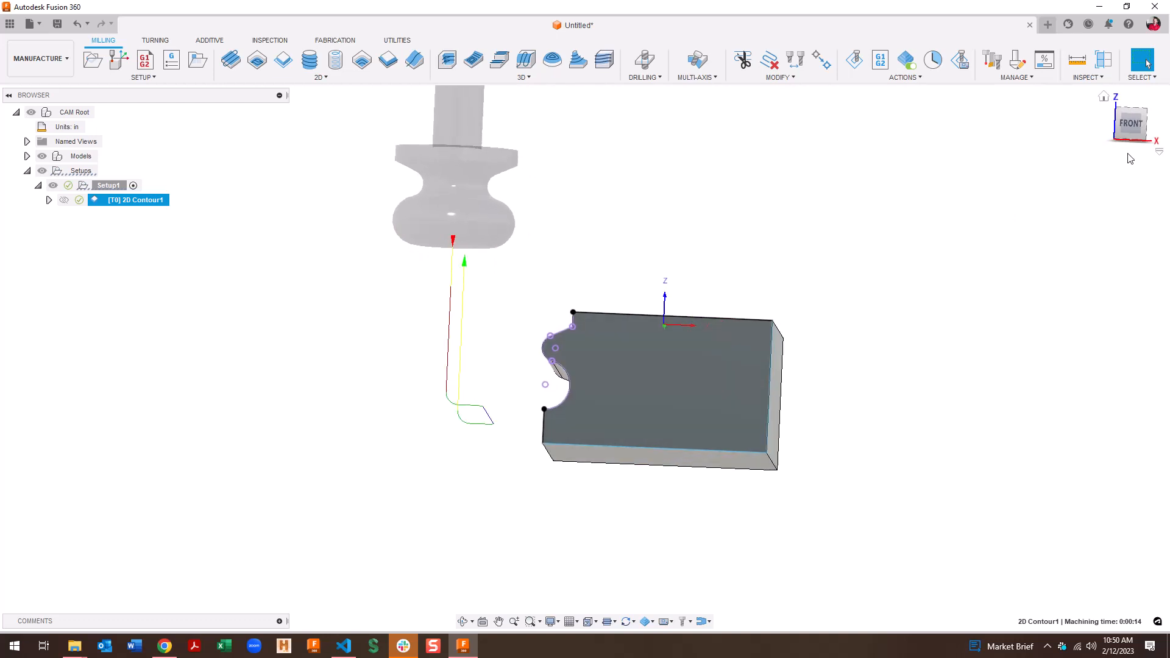
click(1132, 127)
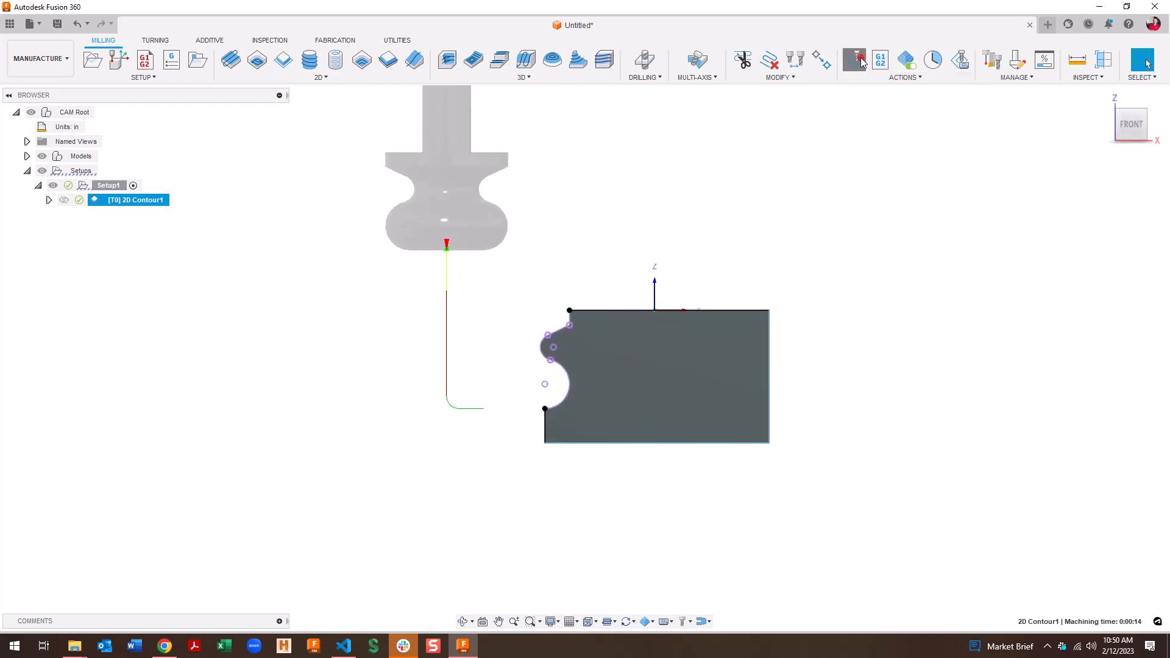
click(855, 59)
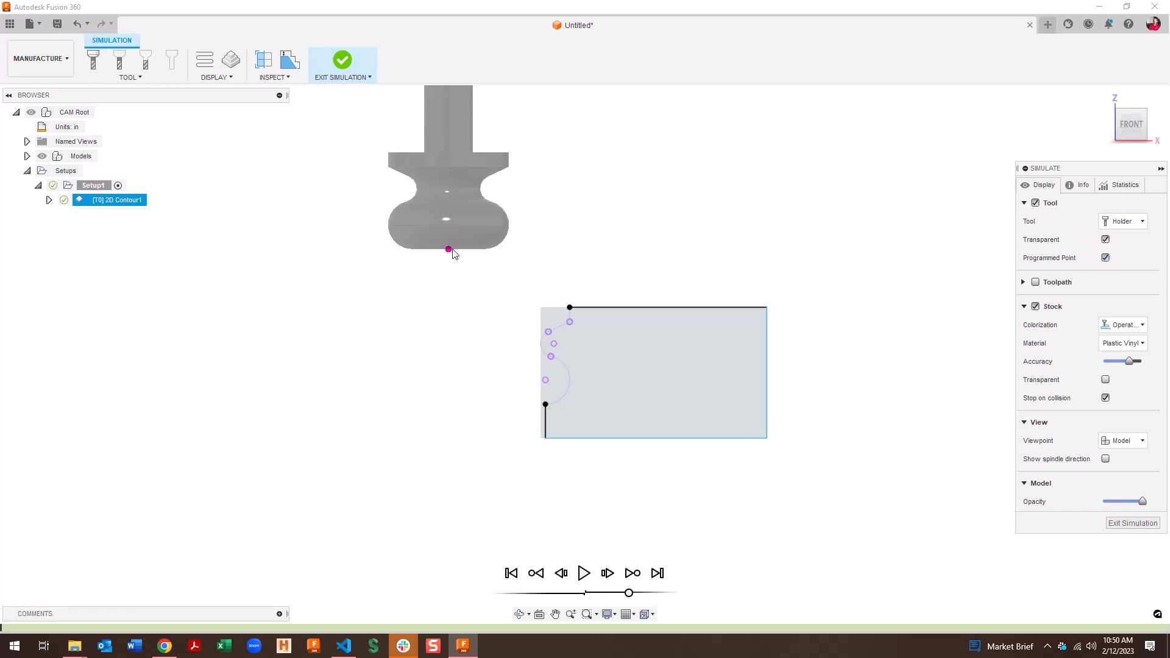
click(1152, 524)
Reopen the 2D Contour1 settings on the Passes tab
click(308, 243)
click(151, 199)
double_click(152, 200)
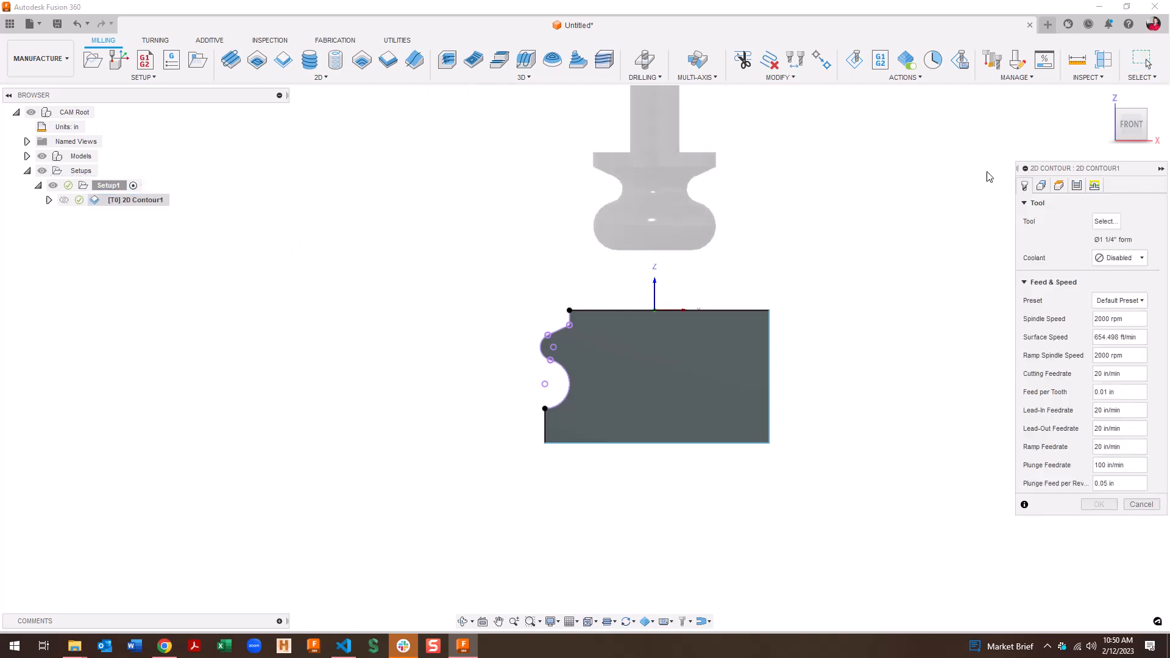
click(1076, 185)
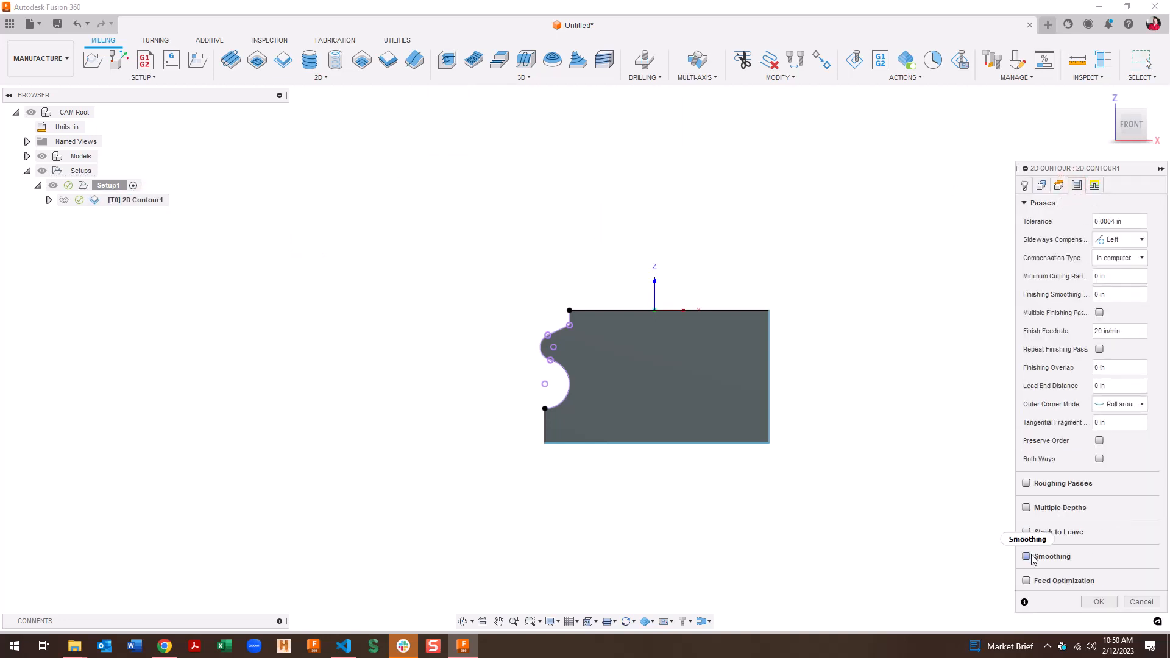
Enable stock to leave with -0.5 in radial and 0 axial, then regenerate the toolpath
click(1027, 533)
drag(1120, 551, 1018, 553)
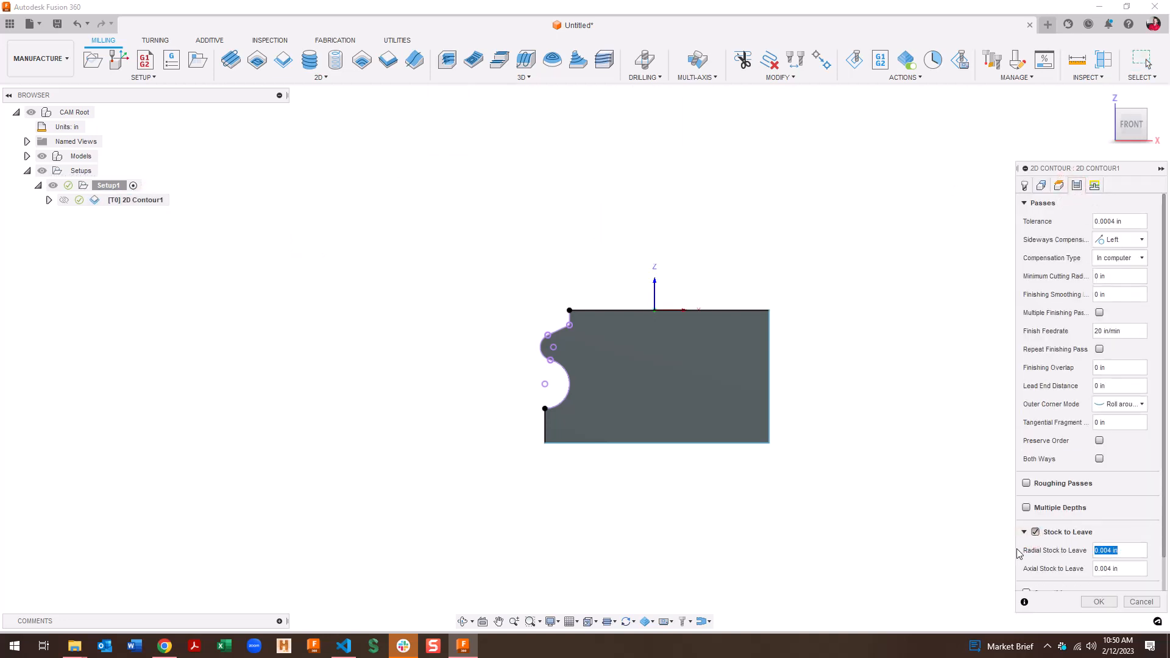
text(-.625)
key(Tab)
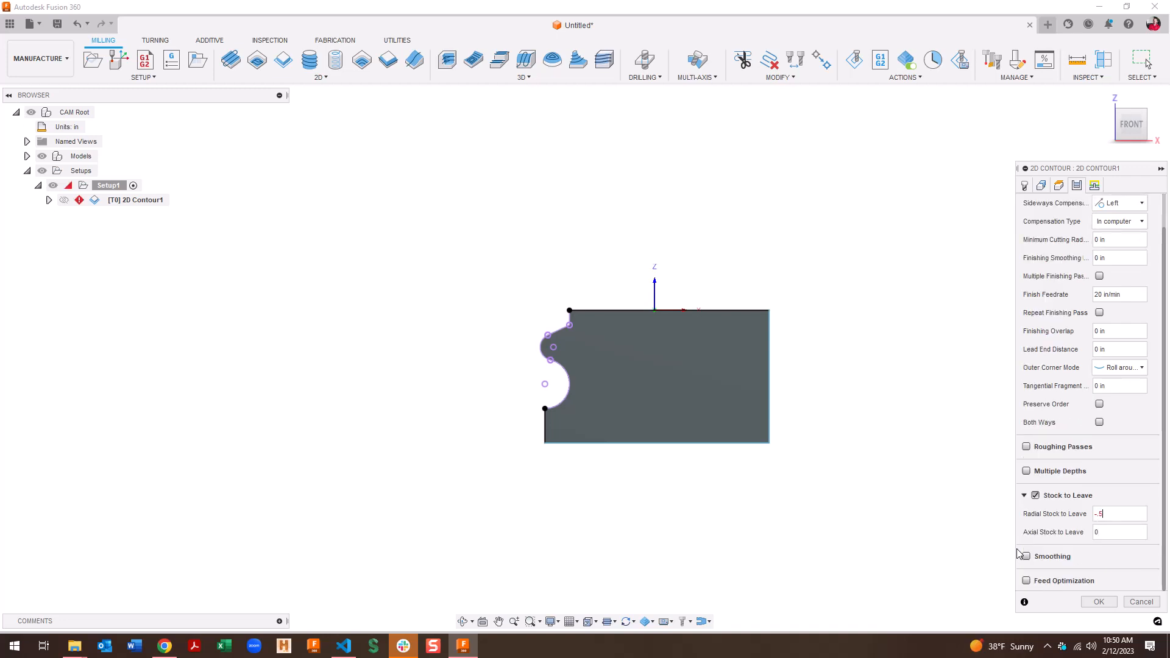
key(Return)
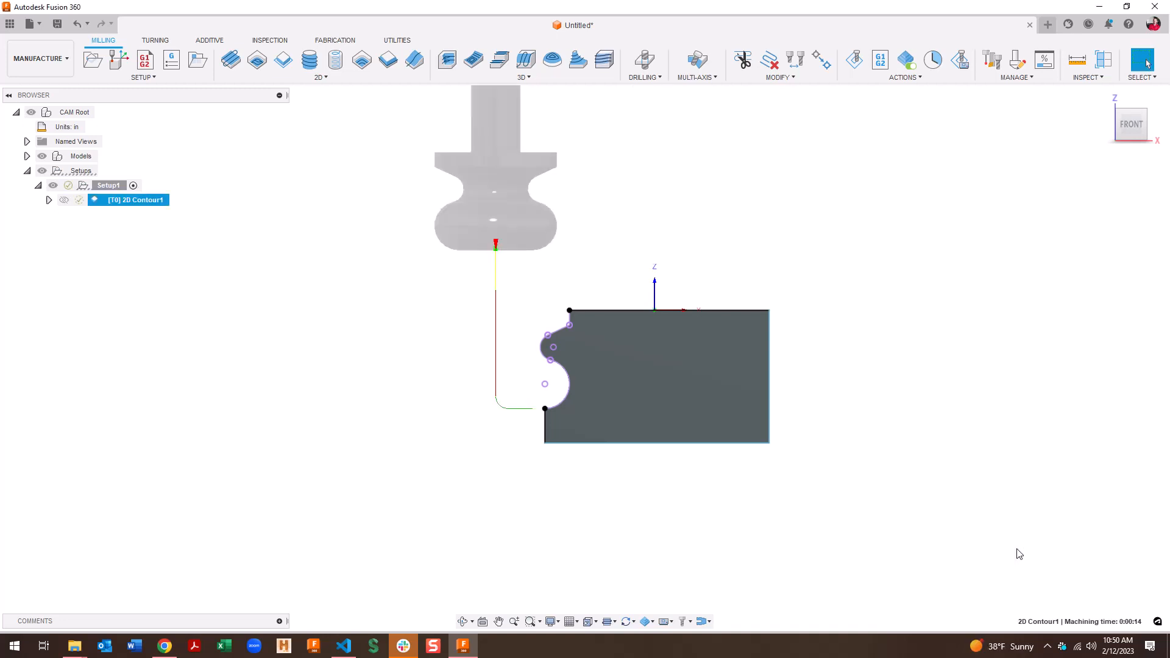
Simulate the regenerated contour toolpath and expand Models in the browser
click(855, 59)
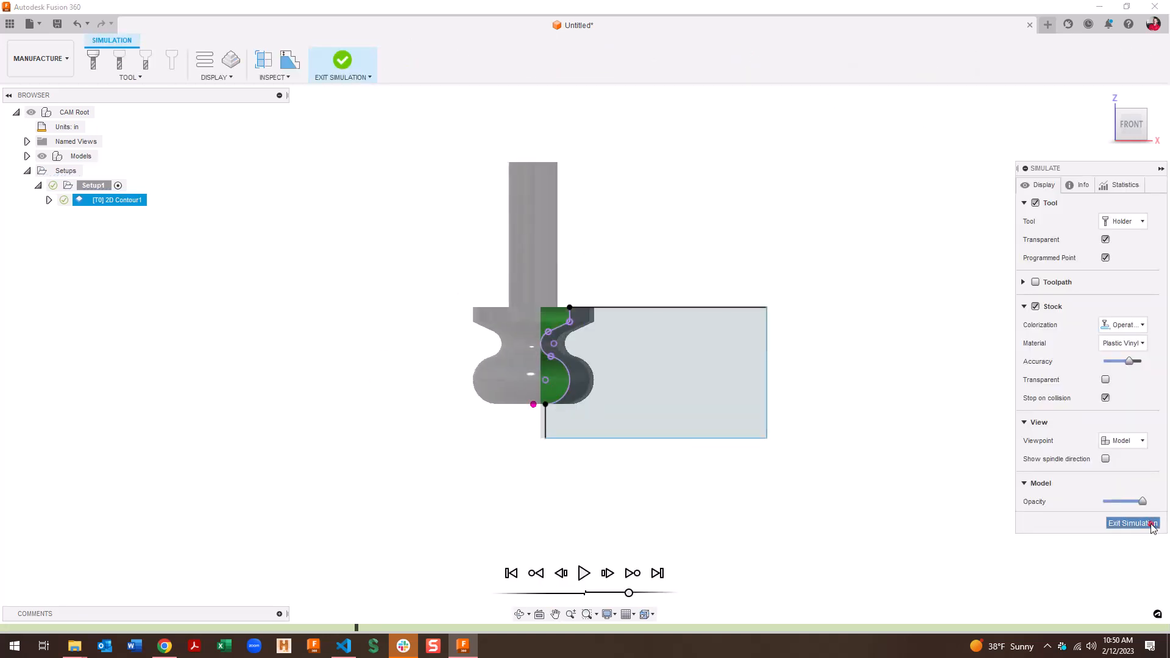
click(1133, 523)
click(274, 275)
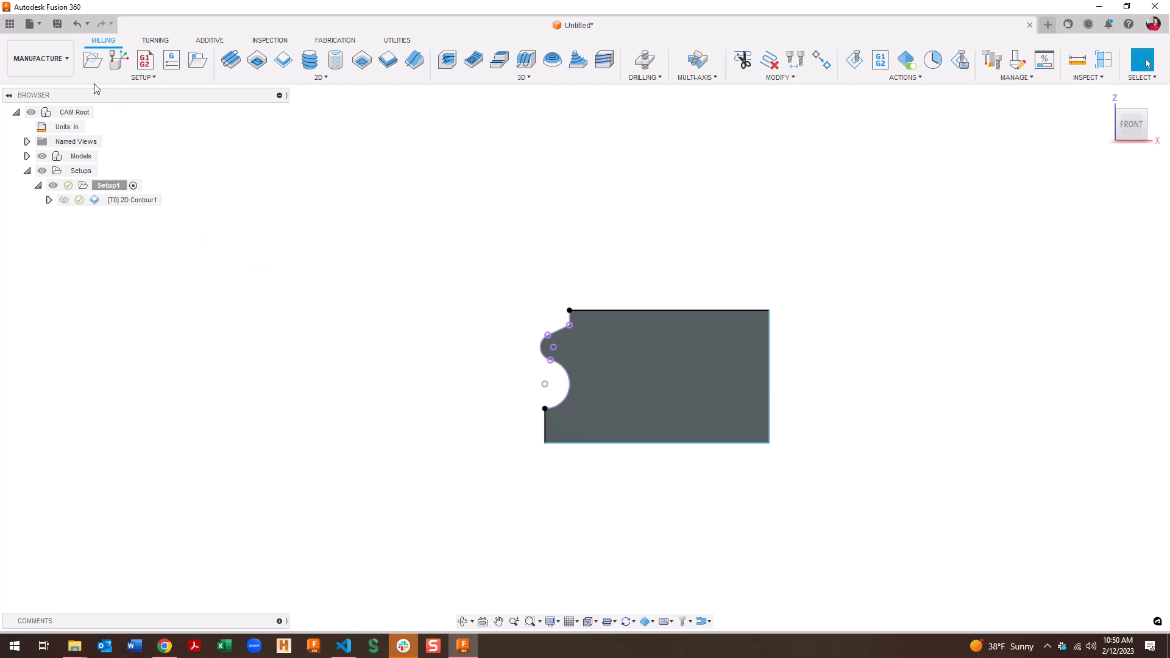
click(27, 156)
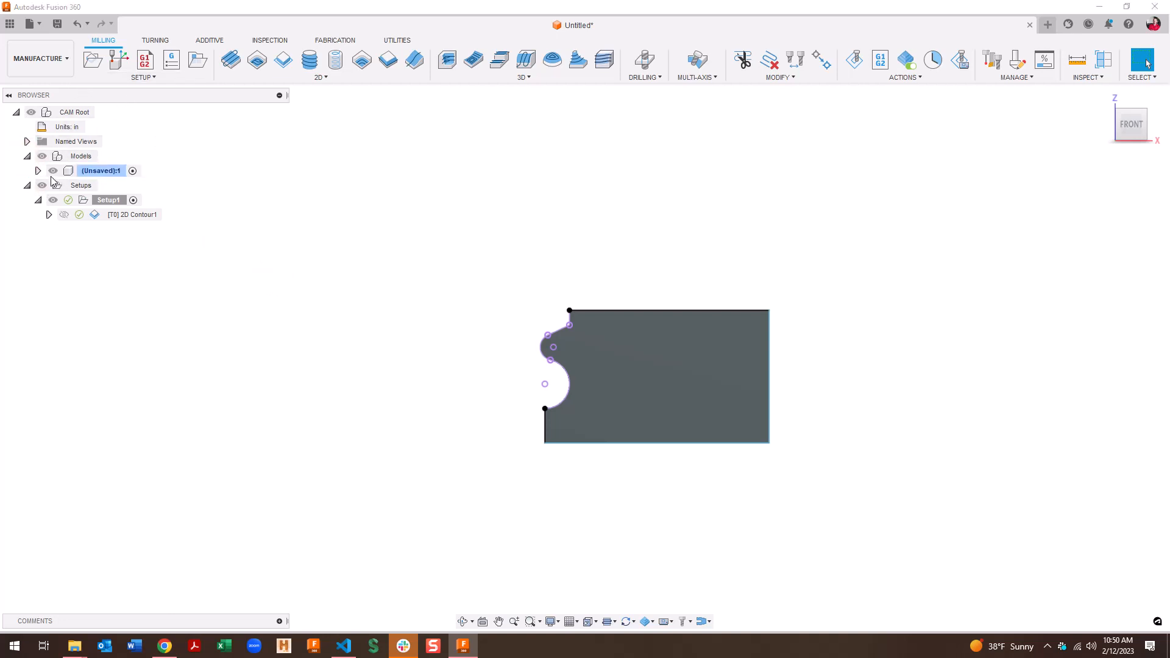
Show Sketch2 and select its bottom line to check its 0.375 in length
click(38, 171)
click(74, 259)
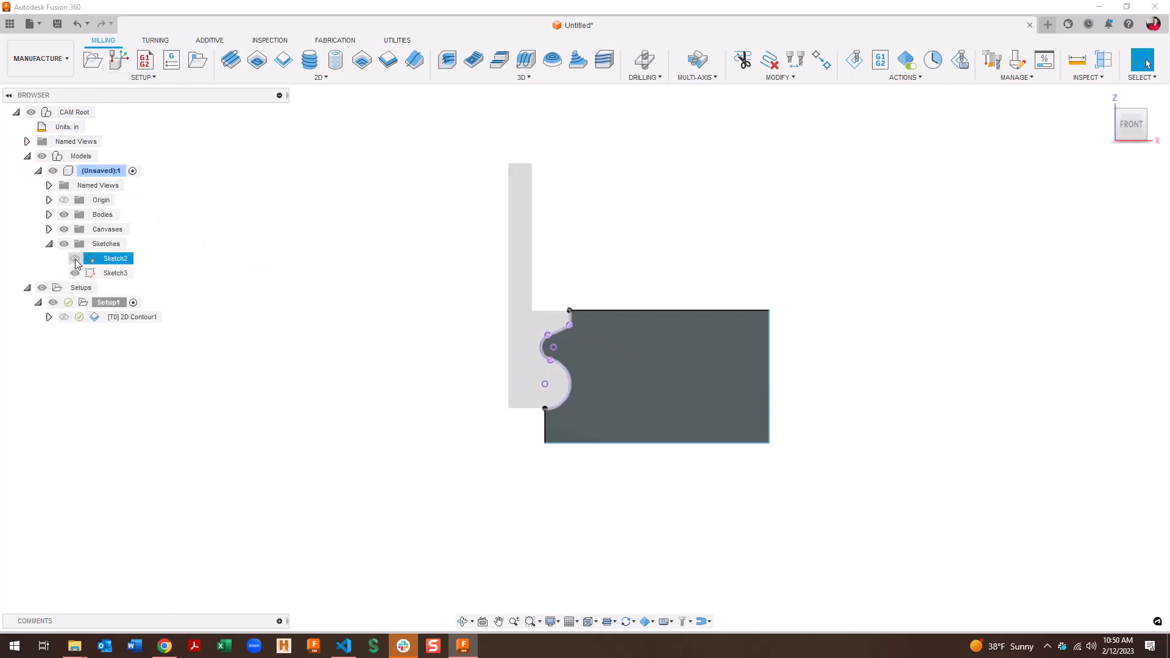
scroll(537, 421, up, 3)
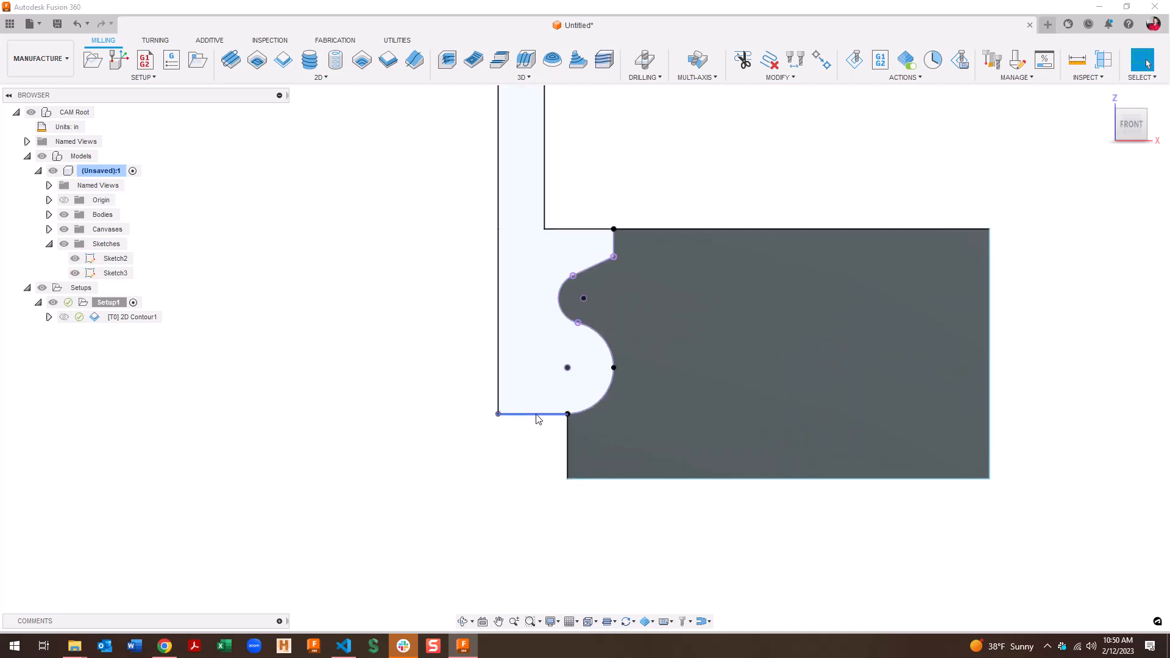
click(538, 418)
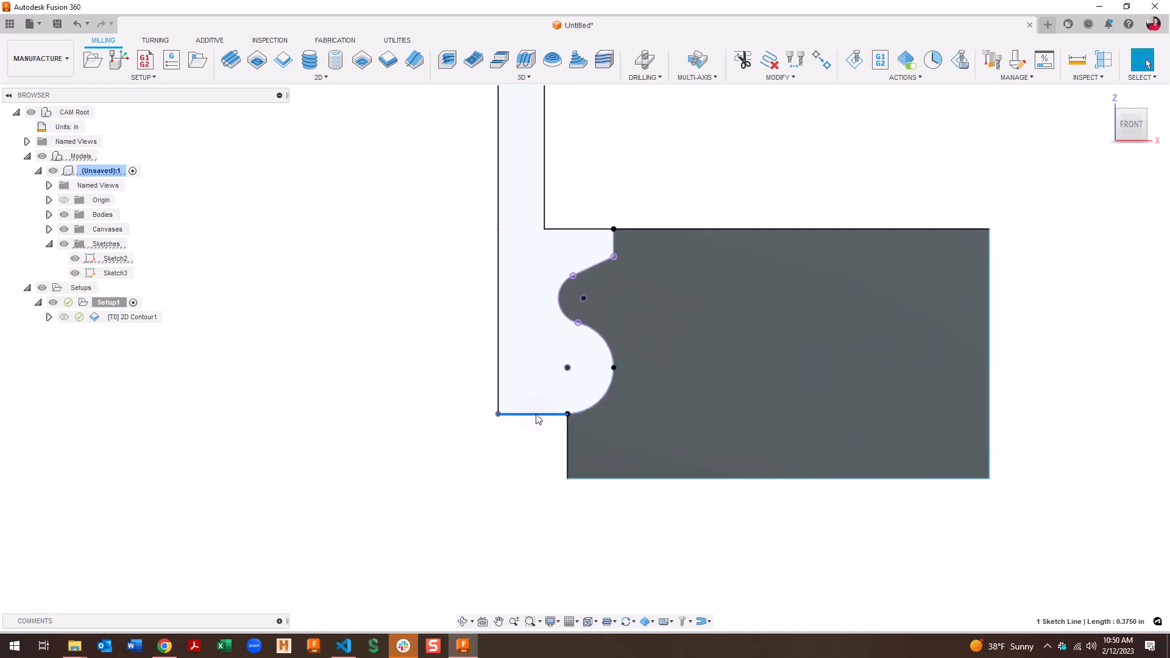
Set 2D Contour1's radial stock to leave to -0.375 in and simulate it
double_click(128, 317)
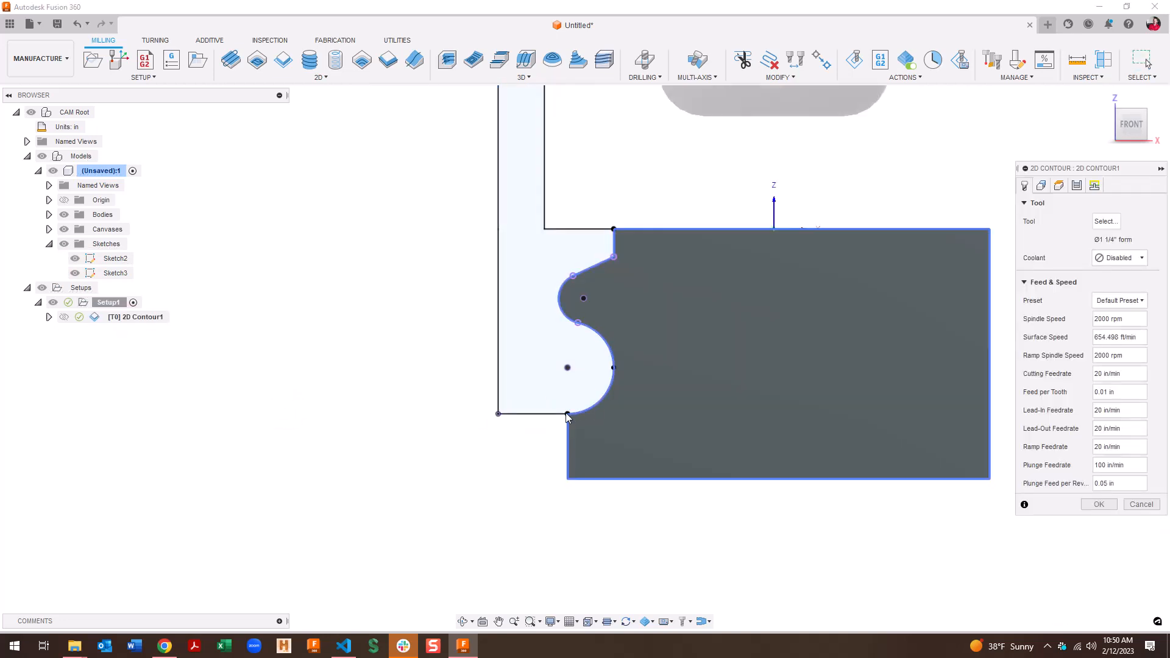
click(1078, 185)
click(1125, 556)
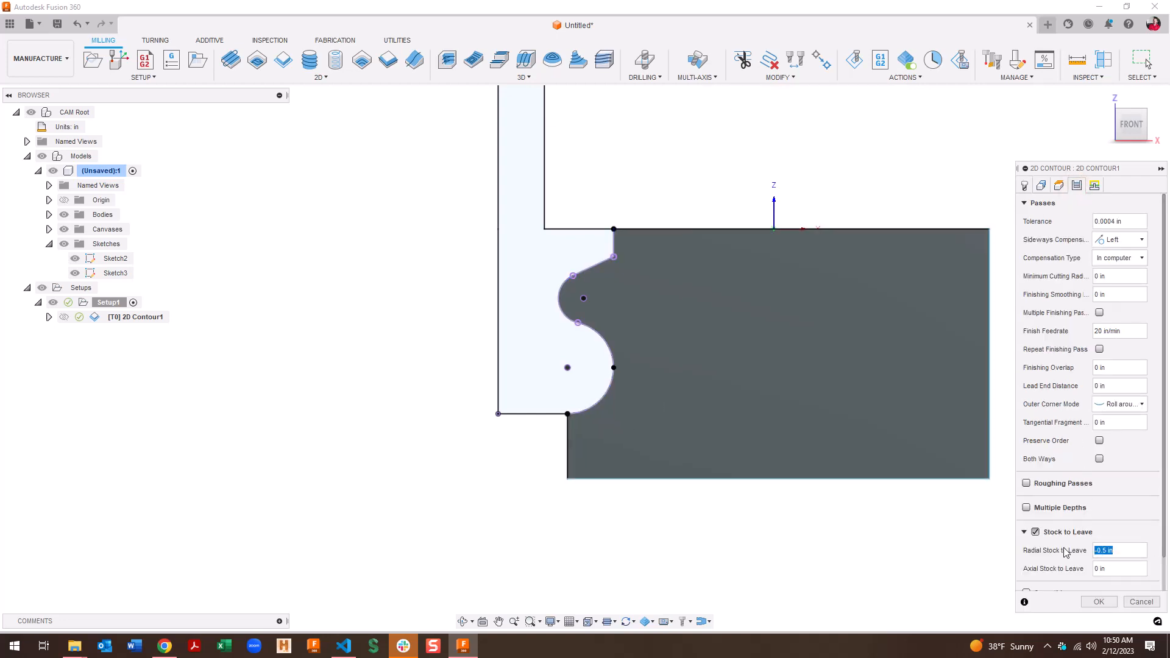
key(Return)
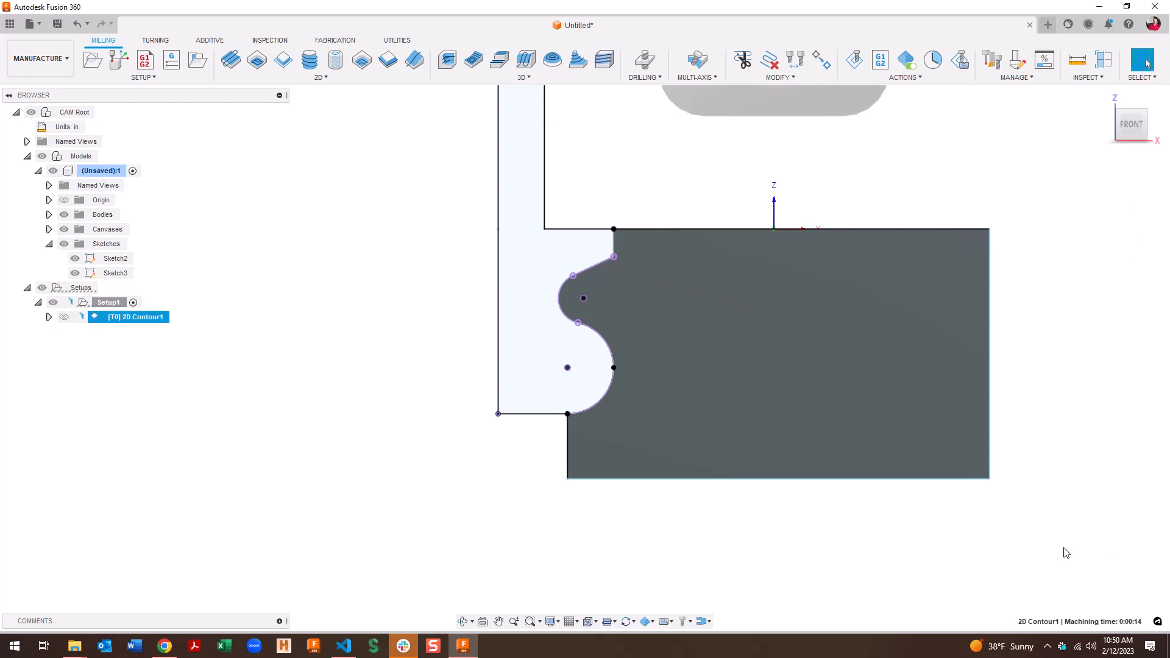
click(855, 60)
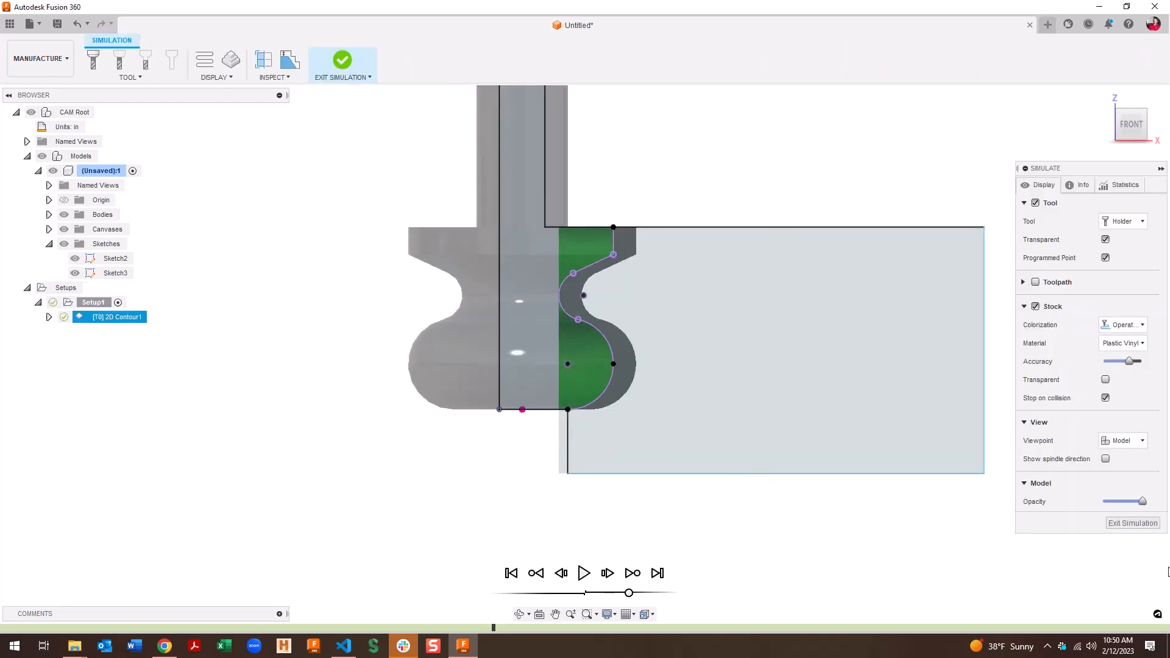
click(1134, 526)
Change the radial stock to leave to -0.25 in and step through the simulation
click(119, 318)
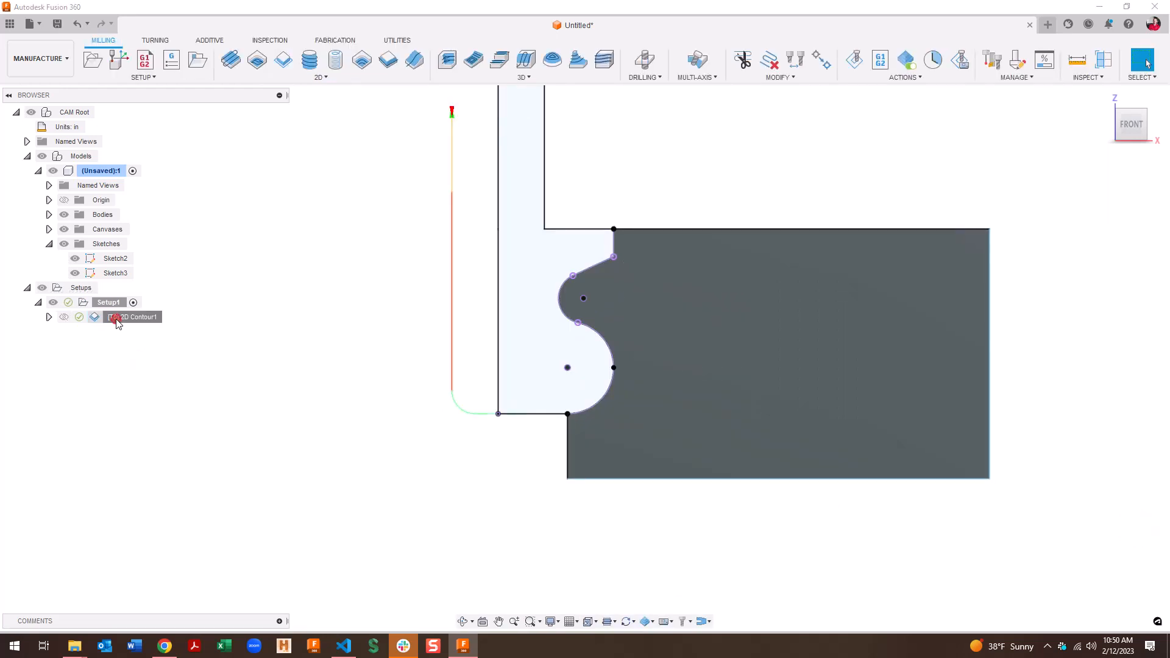
click(1077, 185)
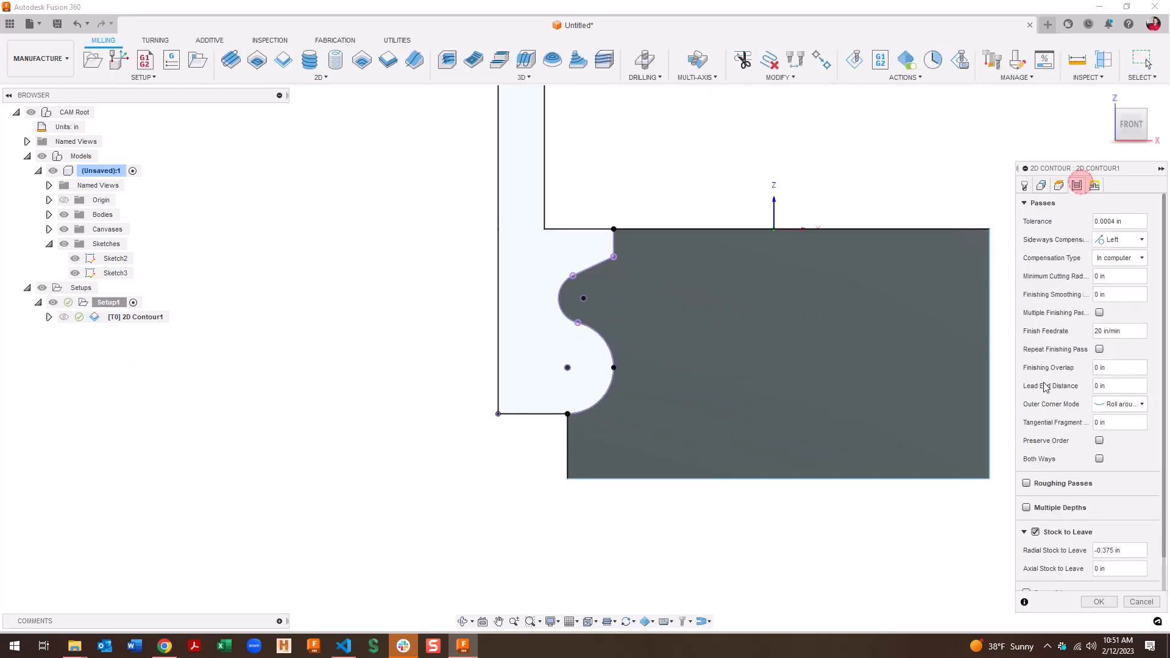
click(1121, 552)
text(-.25)
key(Return)
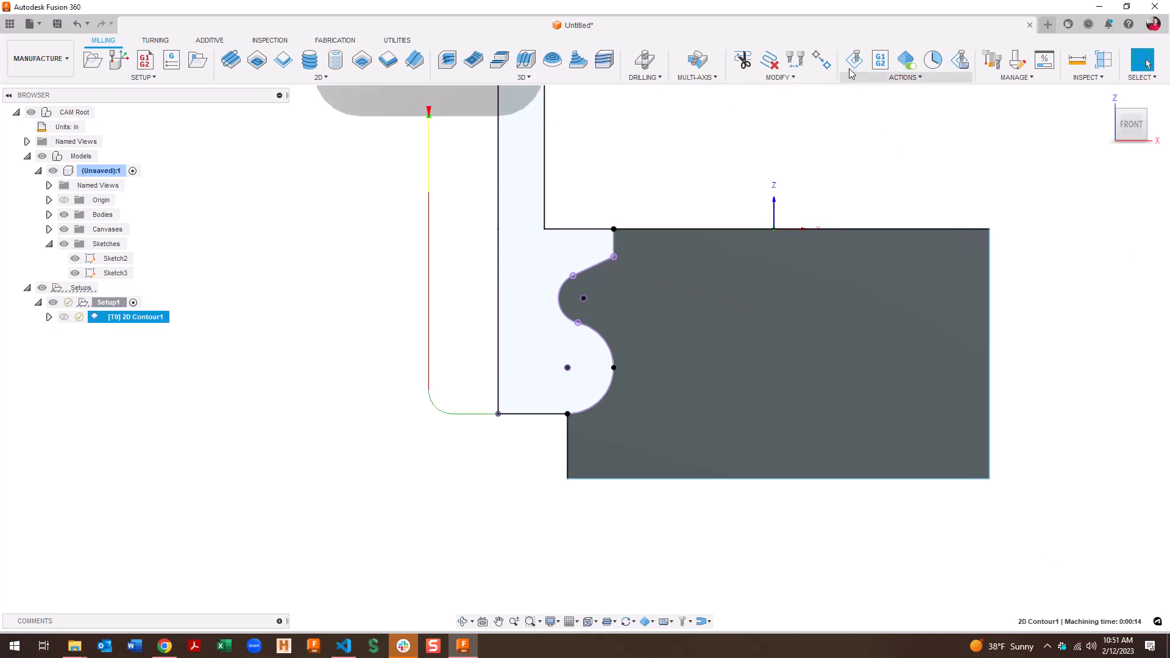
click(854, 59)
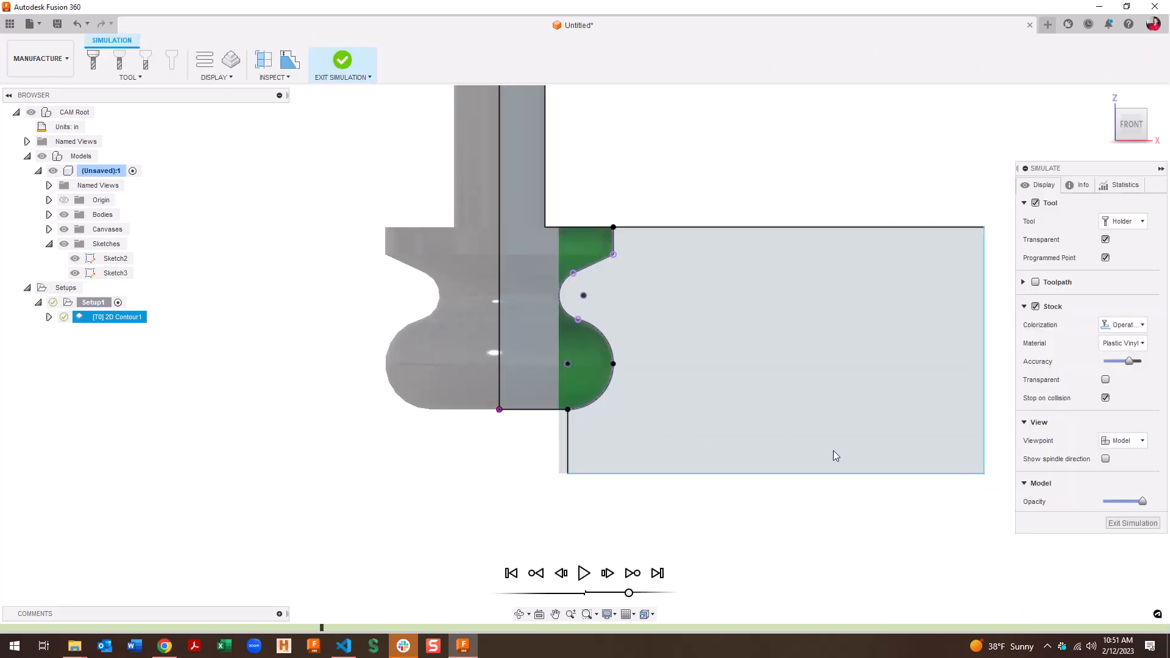
scroll(600, 446, down, 3)
shift+middle_drag(595, 452, 518, 481)
drag(490, 479, 790, 490)
mouse_move(768, 502)
shift+middle_down()
mouse_move(673, 495)
mouse_move(880, 502)
mouse_move(1157, 539)
shift+middle_up()
click(1154, 528)
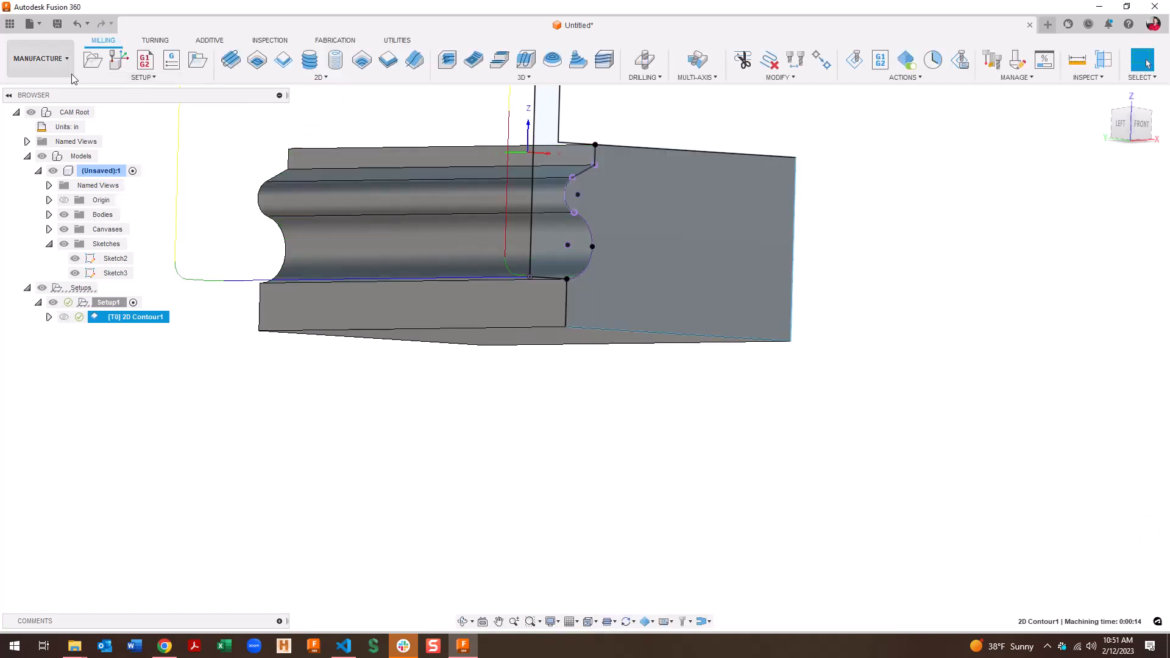
click(38, 59)
In the Design workspace, edit Sketch2 and place a point at the base line's right end
click(47, 87)
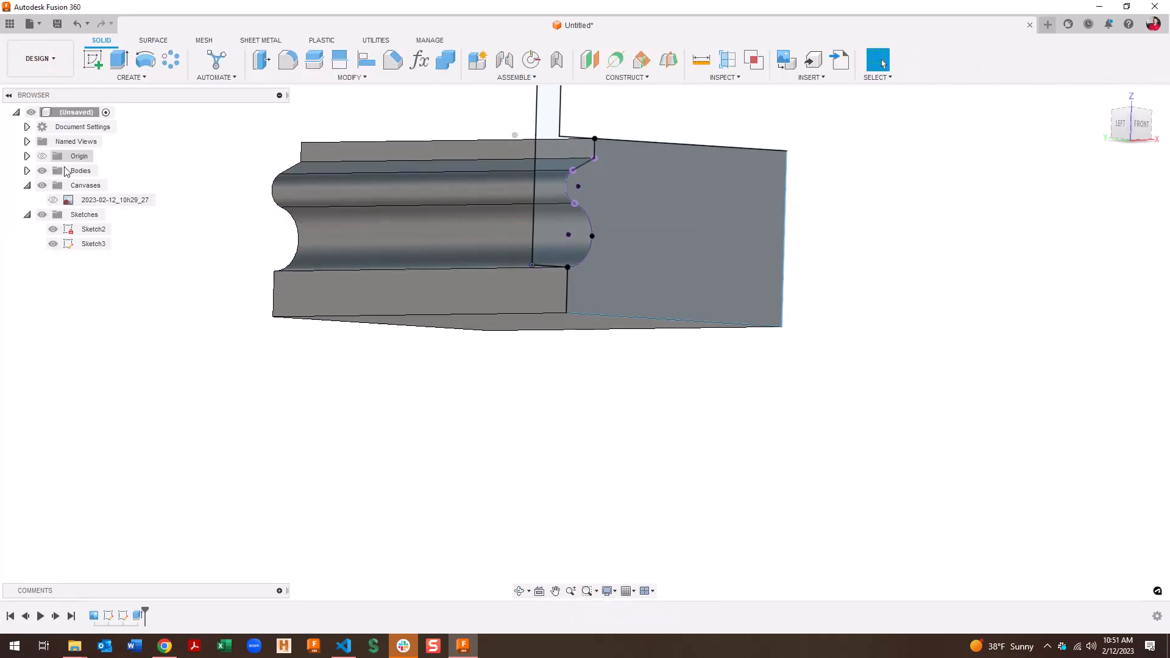
double_click(110, 619)
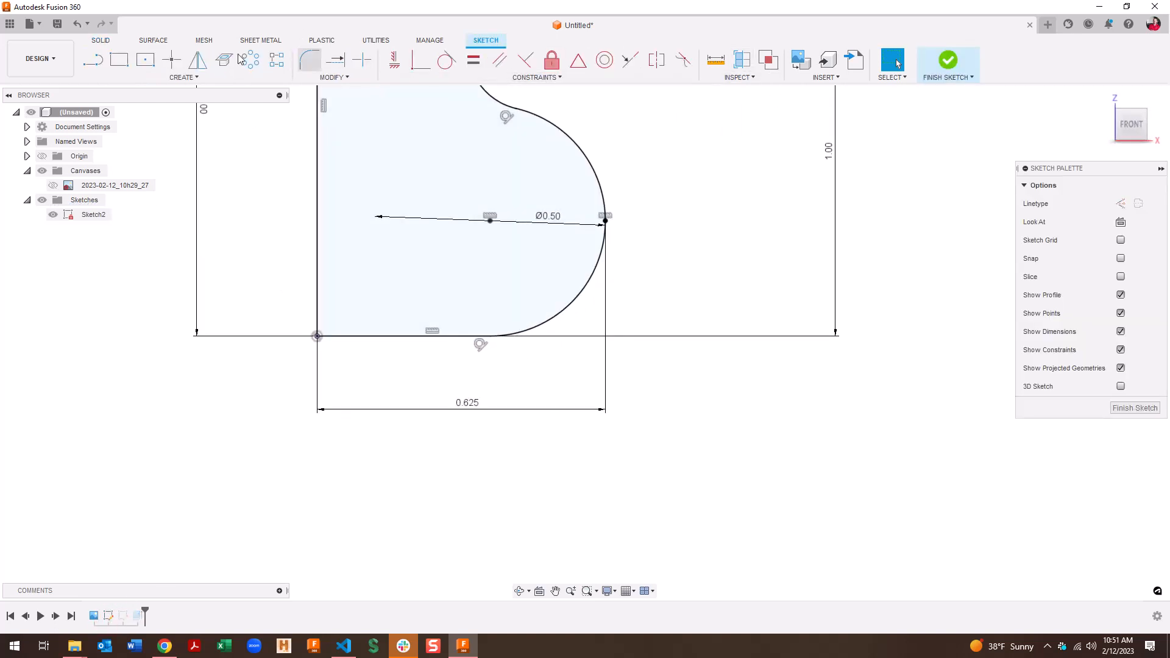
click(172, 59)
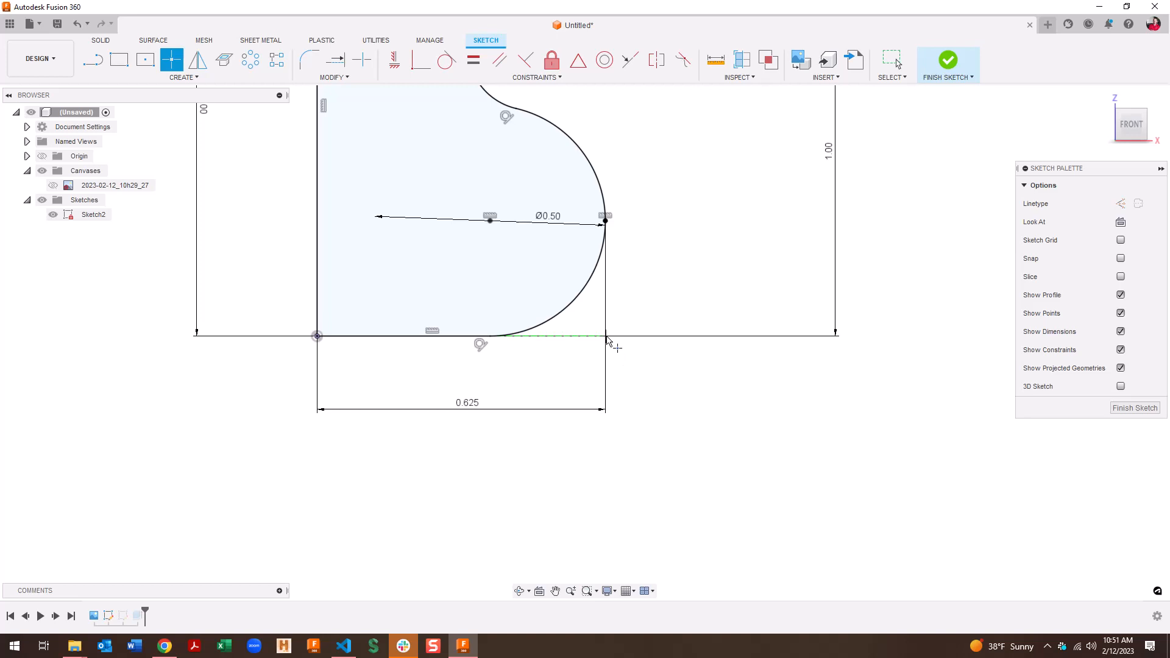
click(607, 336)
key(Escape)
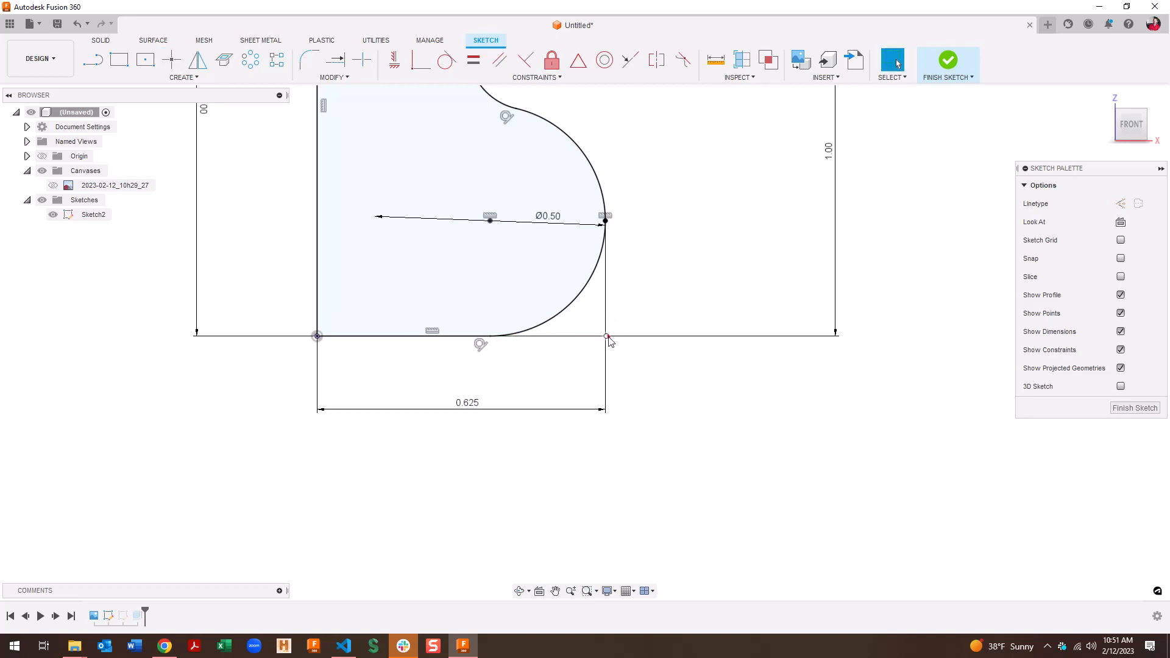
Align the new point vertically with the arc's right end point
click(607, 336)
shift+click(605, 222)
right_click(605, 220)
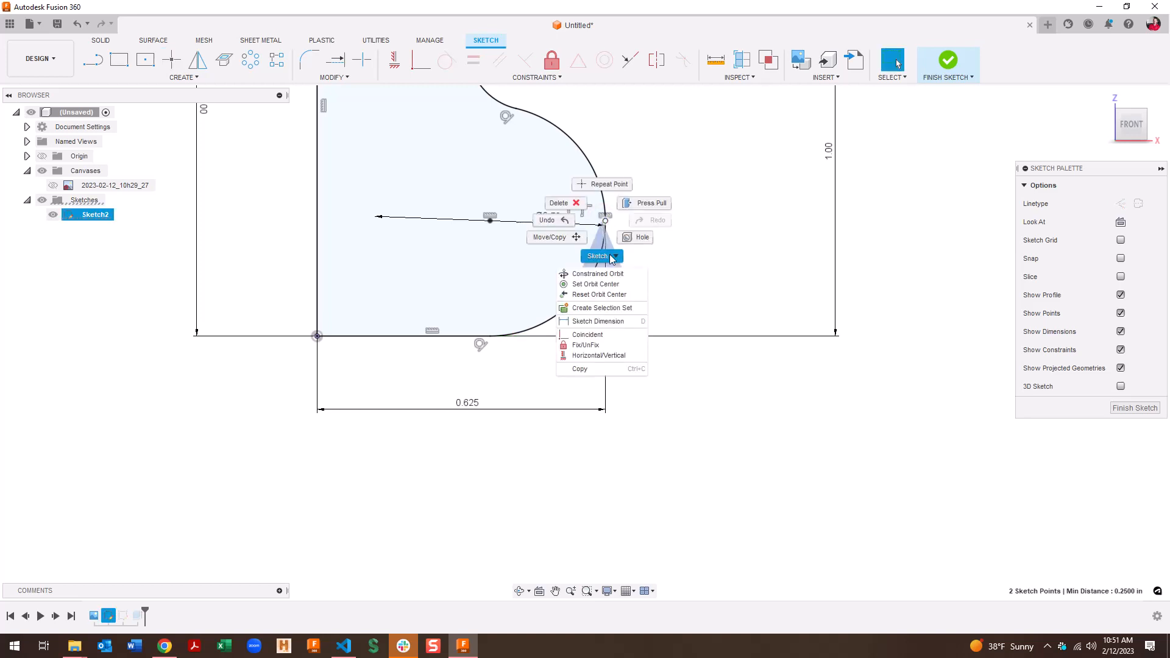
click(625, 356)
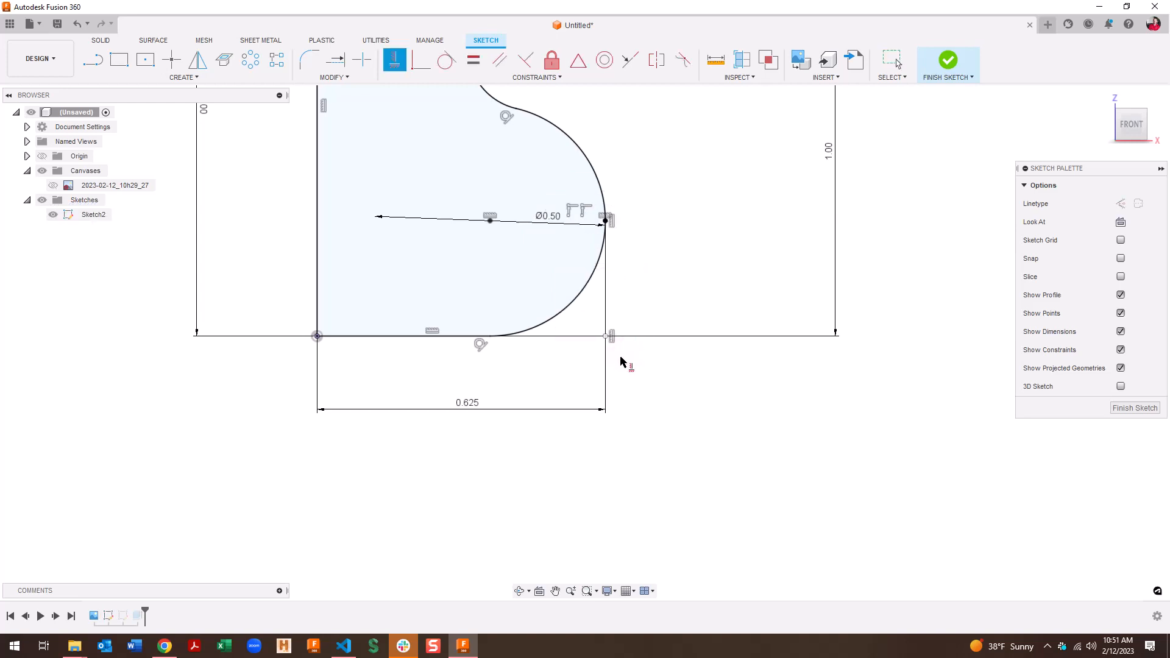
key(Escape)
mouse_move(607, 337)
mouse_down()
mouse_move(613, 321)
mouse_move(611, 331)
mouse_up()
Make the point coincident with the bottom line and finish the sketch
click(619, 368)
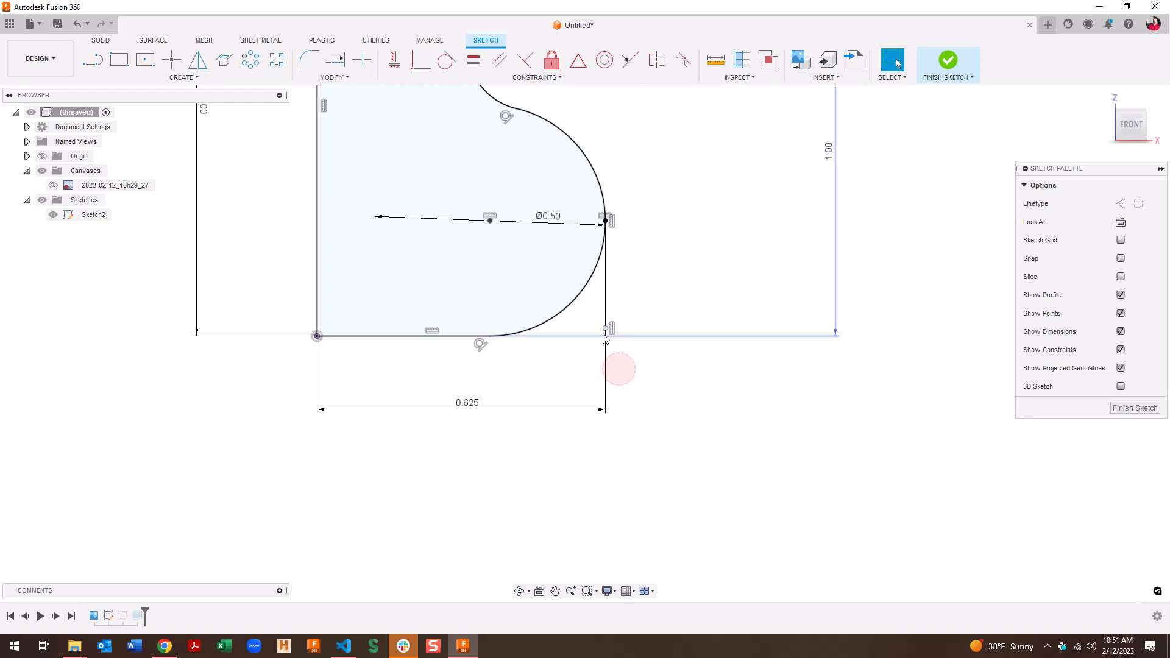
click(605, 328)
ctrl+click(469, 336)
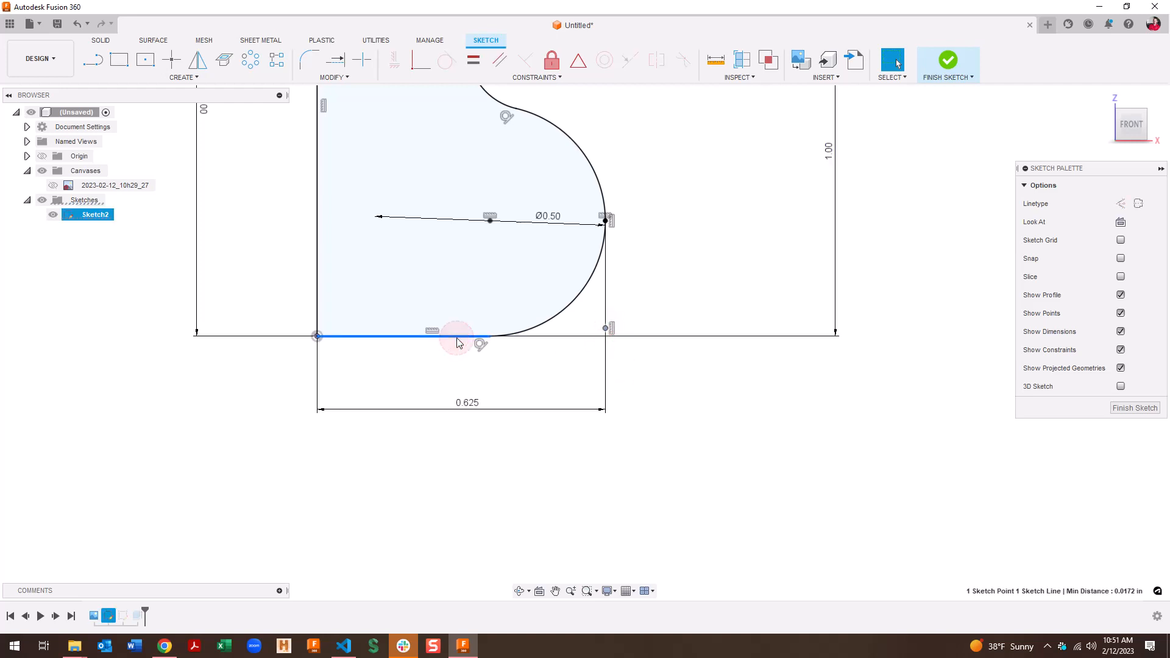
right_click(462, 338)
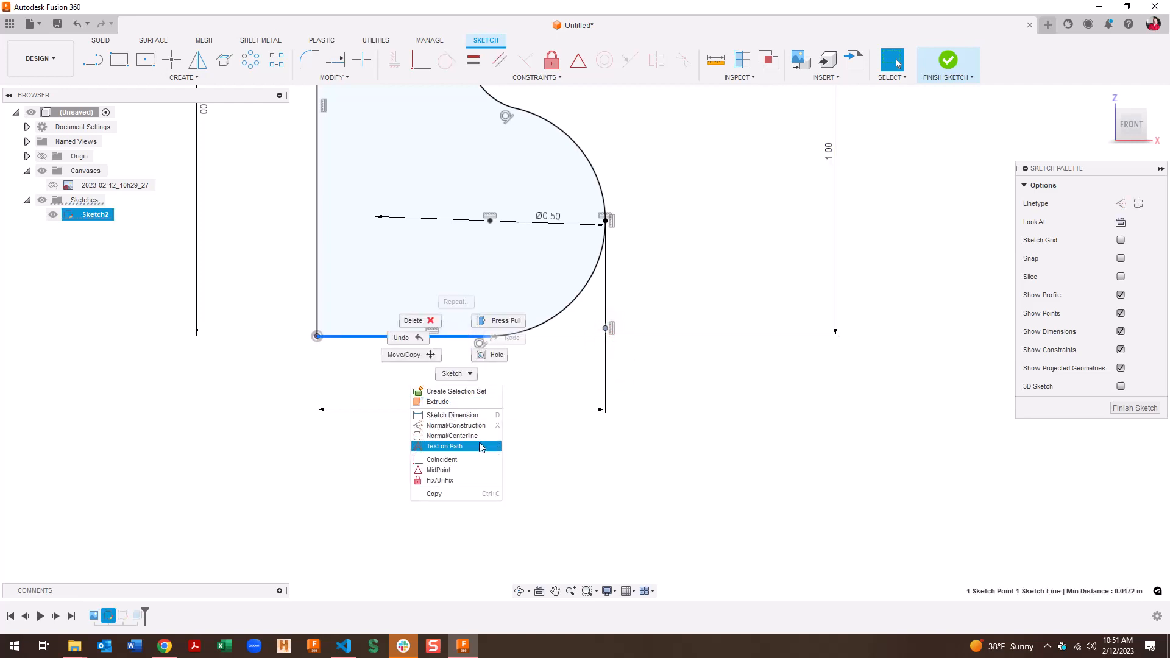
click(463, 460)
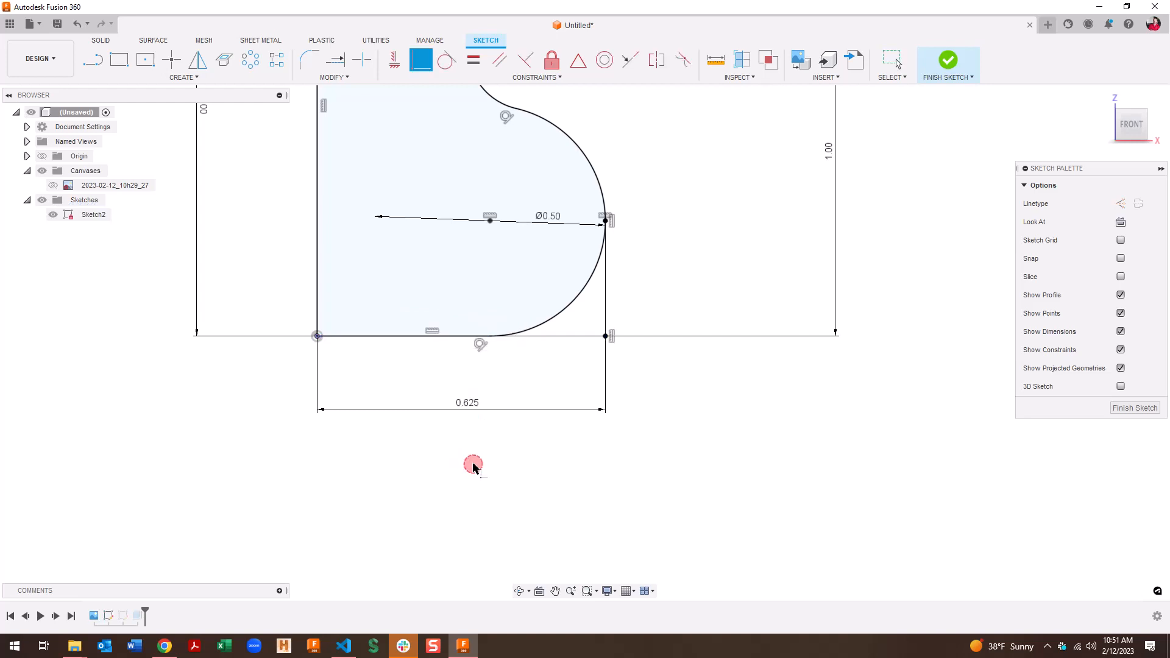
click(944, 74)
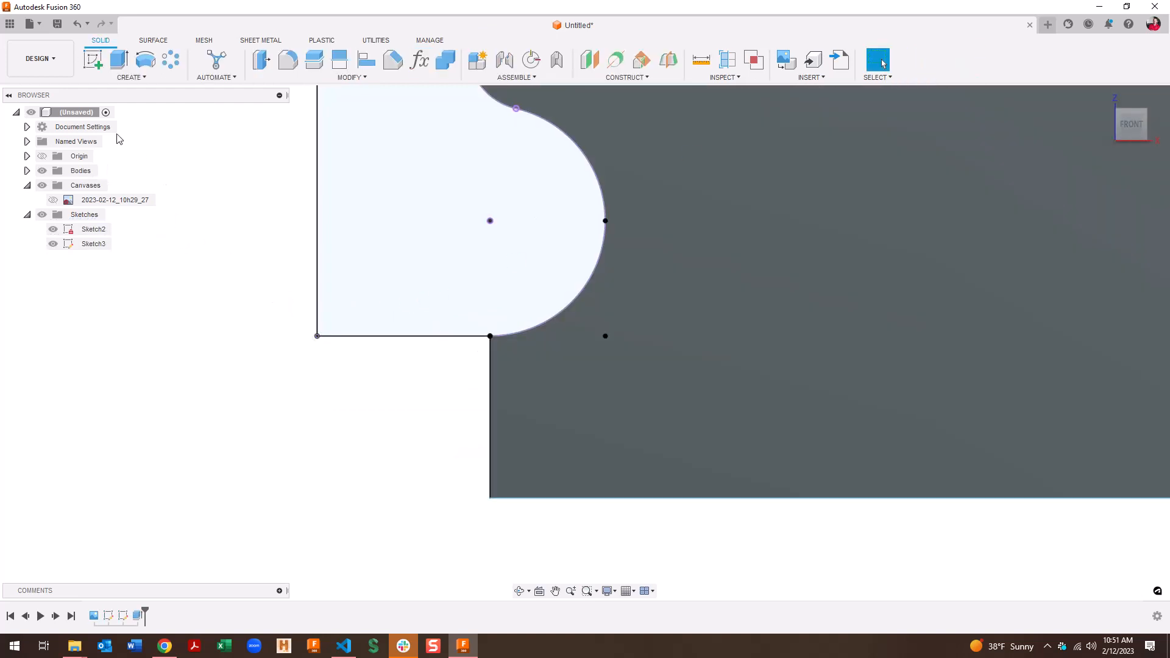
click(39, 58)
Switch to Manufacture and hide the stock body and Sketch3 to expose the tool profile
click(54, 193)
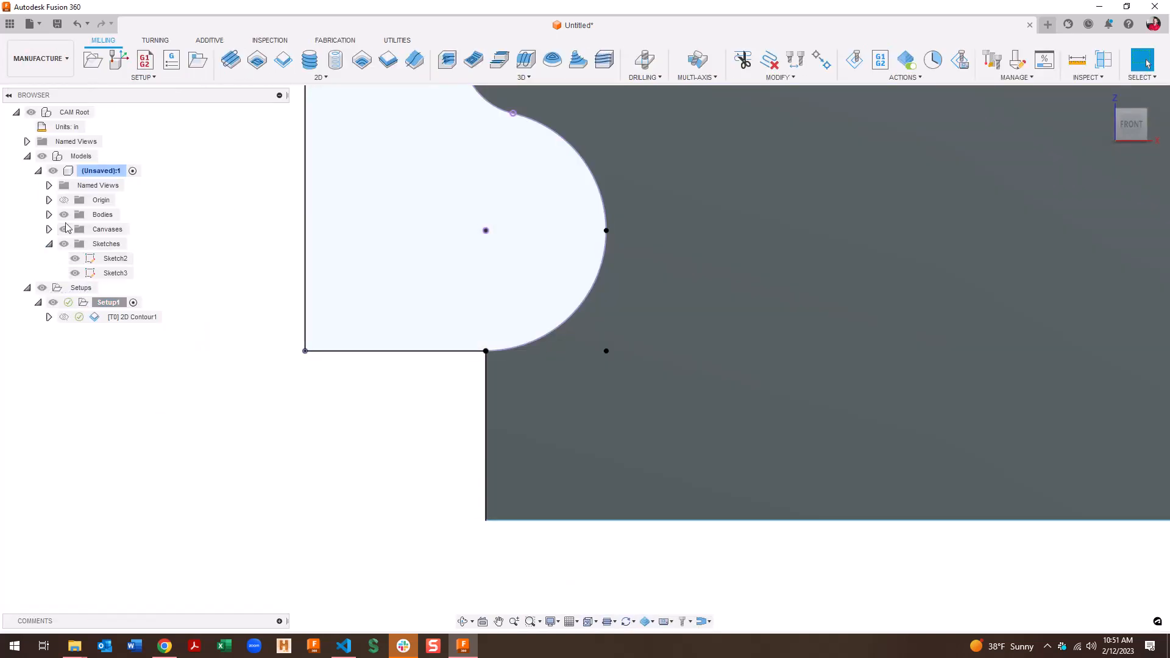
click(64, 215)
scroll(609, 213, down, 3)
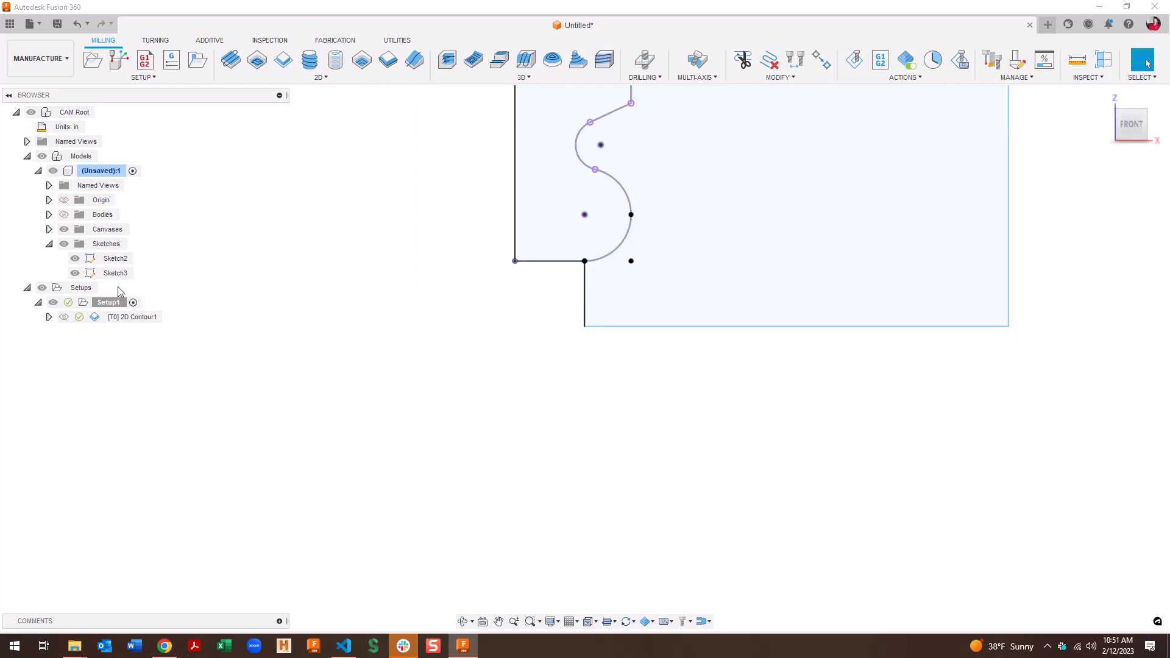
click(75, 274)
scroll(405, 247, down, 1)
middle_drag(409, 247, 416, 366)
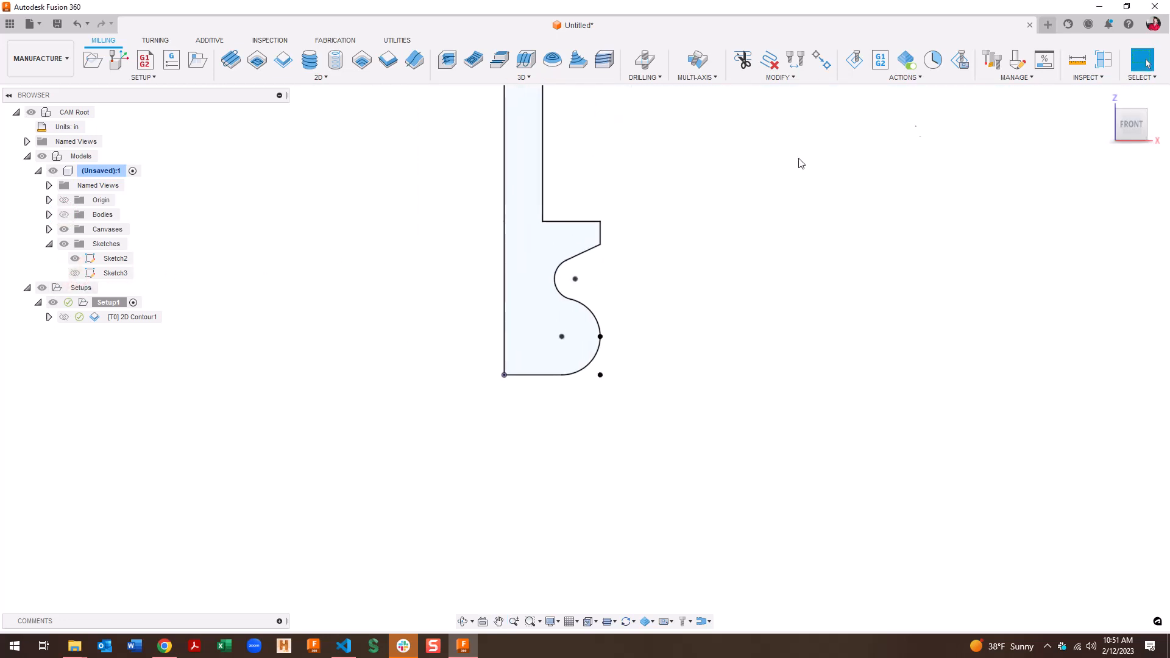
Define a form mill from the sketch profile, left edge as axis, bottom-right point as compensation
click(1018, 61)
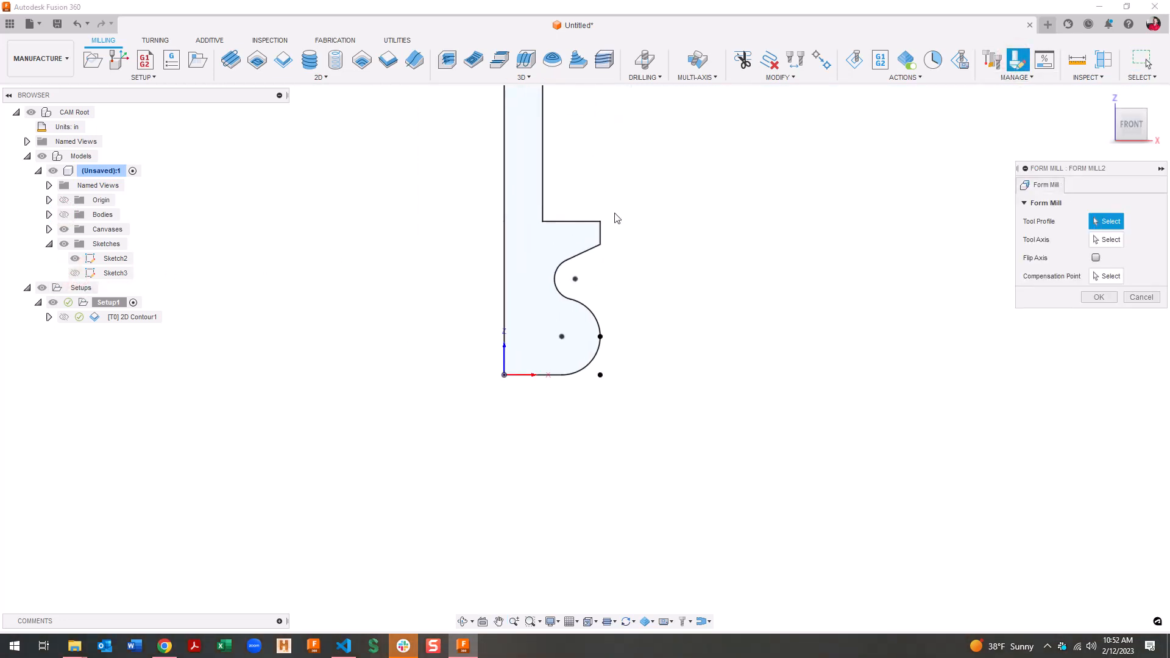
click(543, 193)
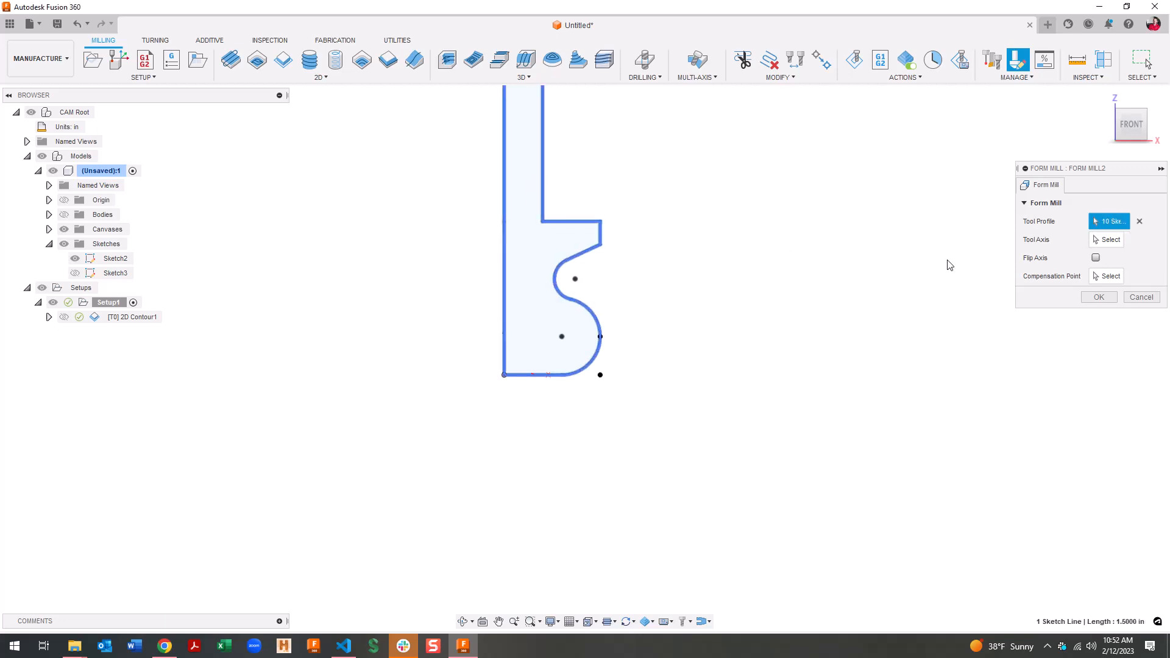
click(1122, 240)
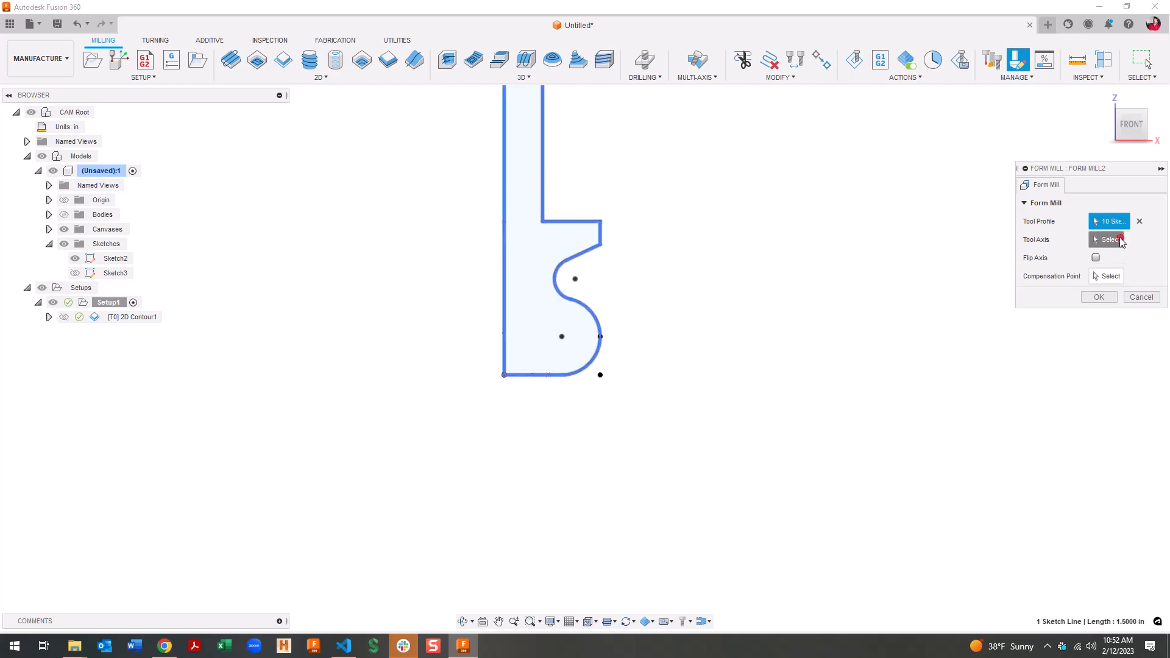
click(504, 206)
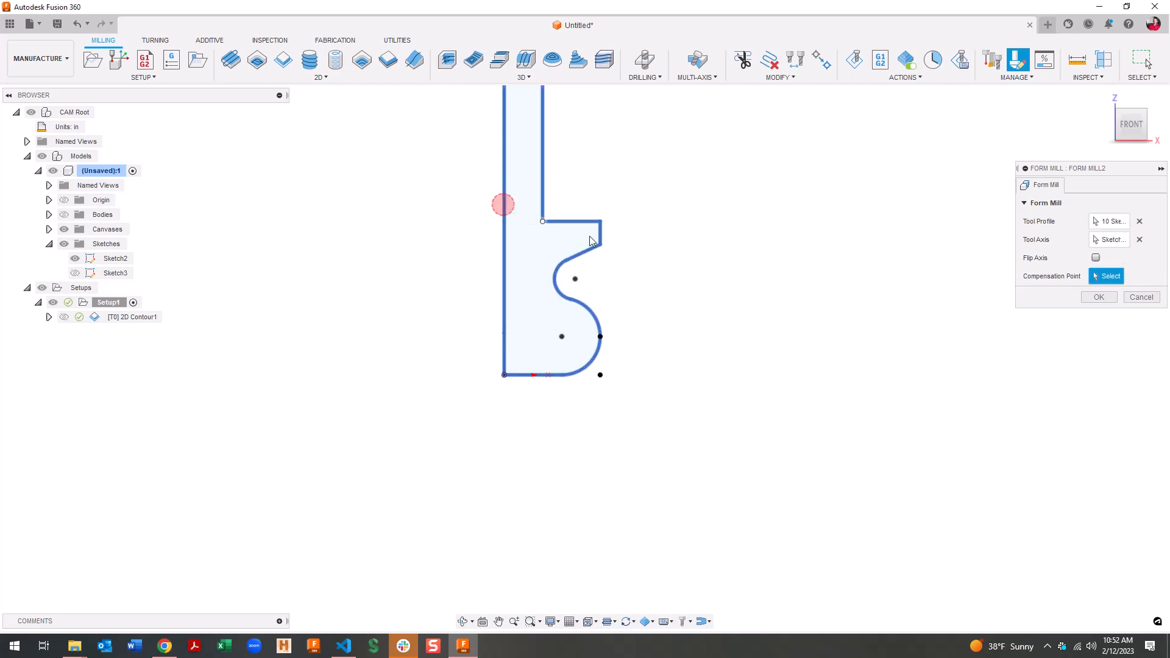
click(601, 375)
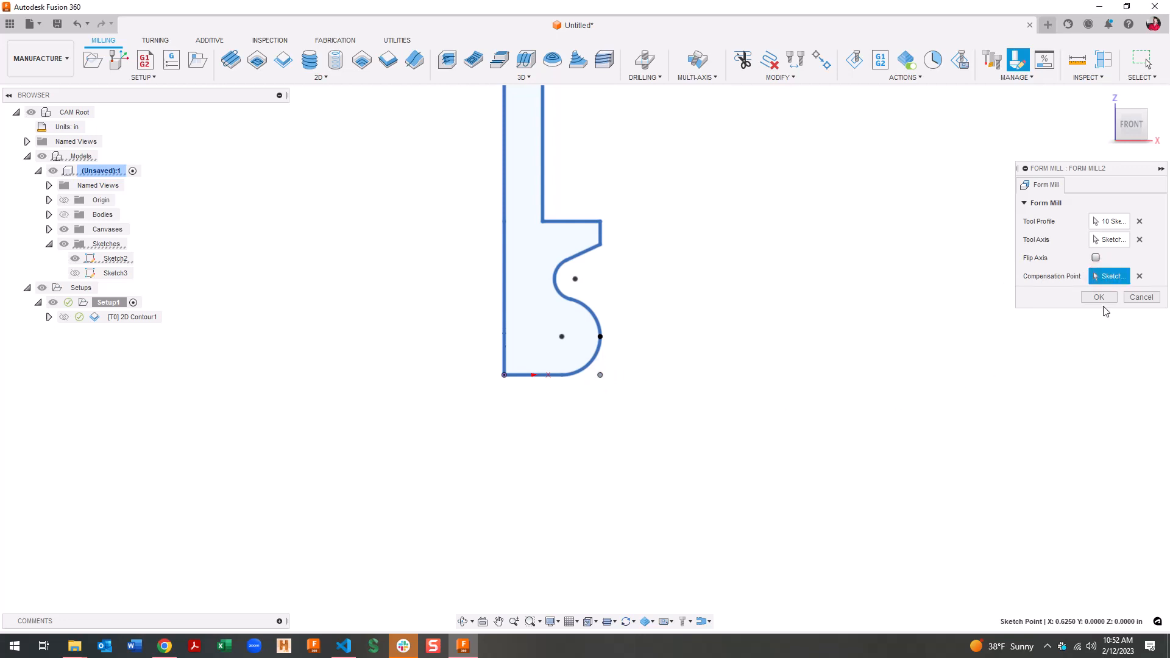
click(1101, 297)
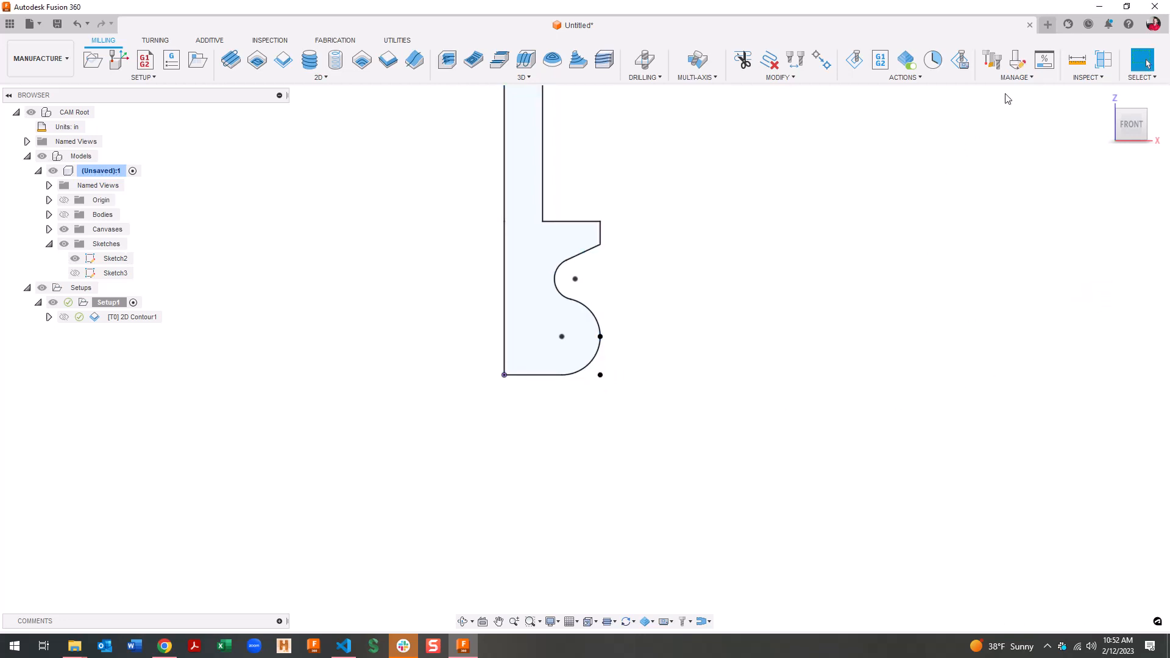
Compare the two Ø1 1/4" form mills in the tool library, then show the stock and 2D Contour1
click(993, 59)
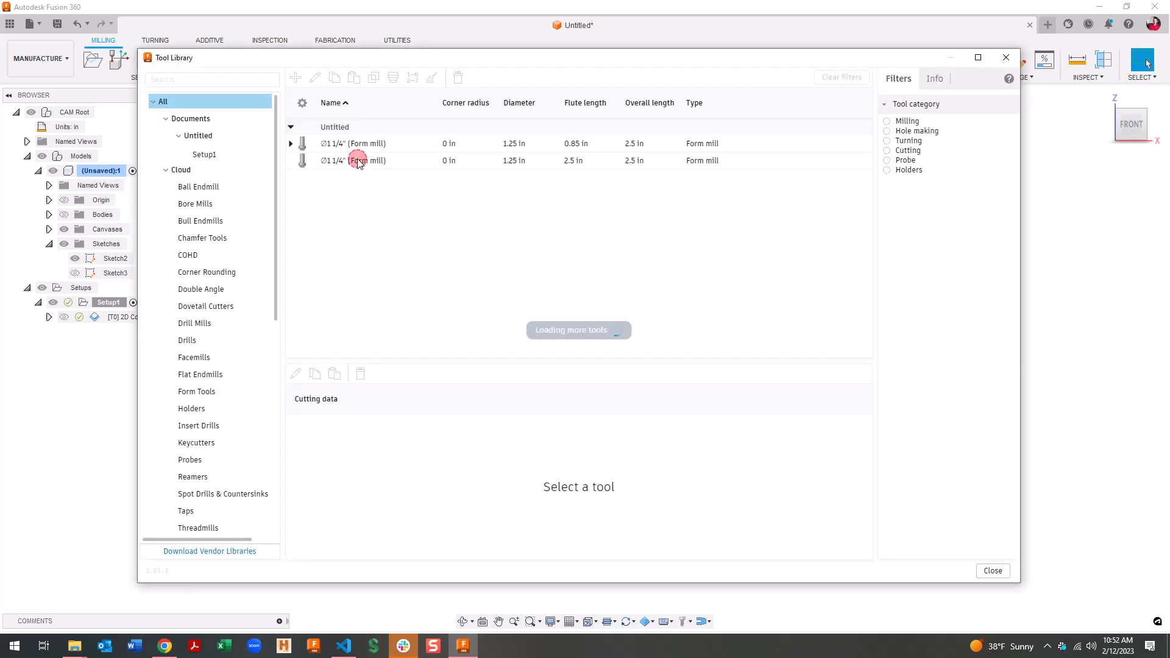
click(358, 161)
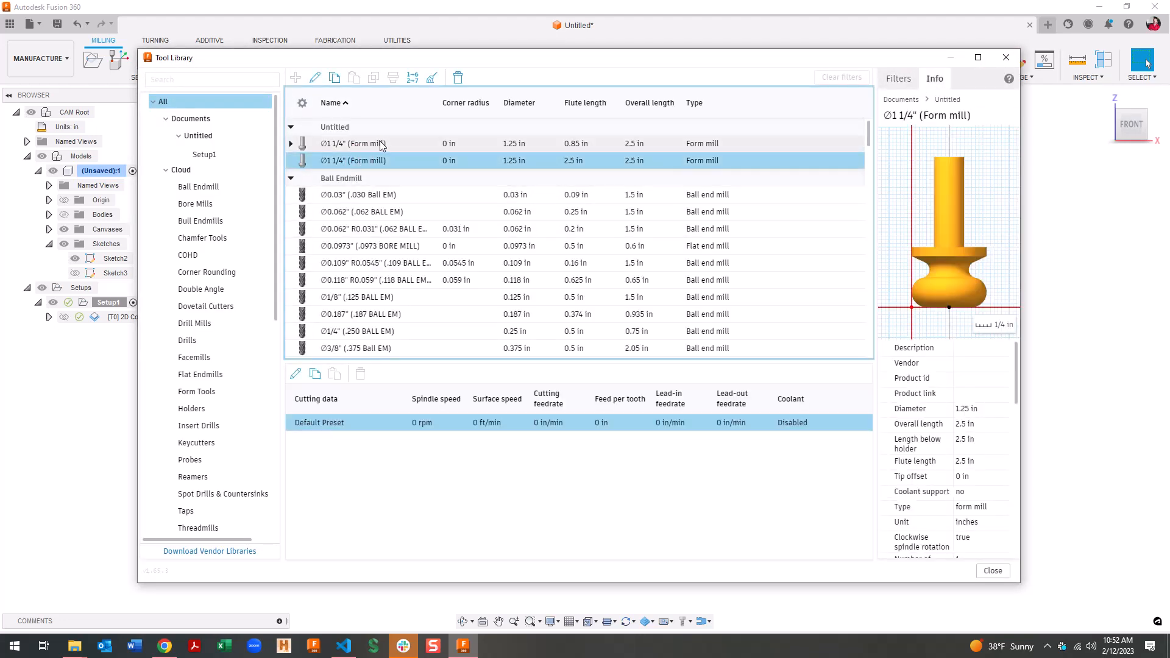
click(381, 145)
click(378, 161)
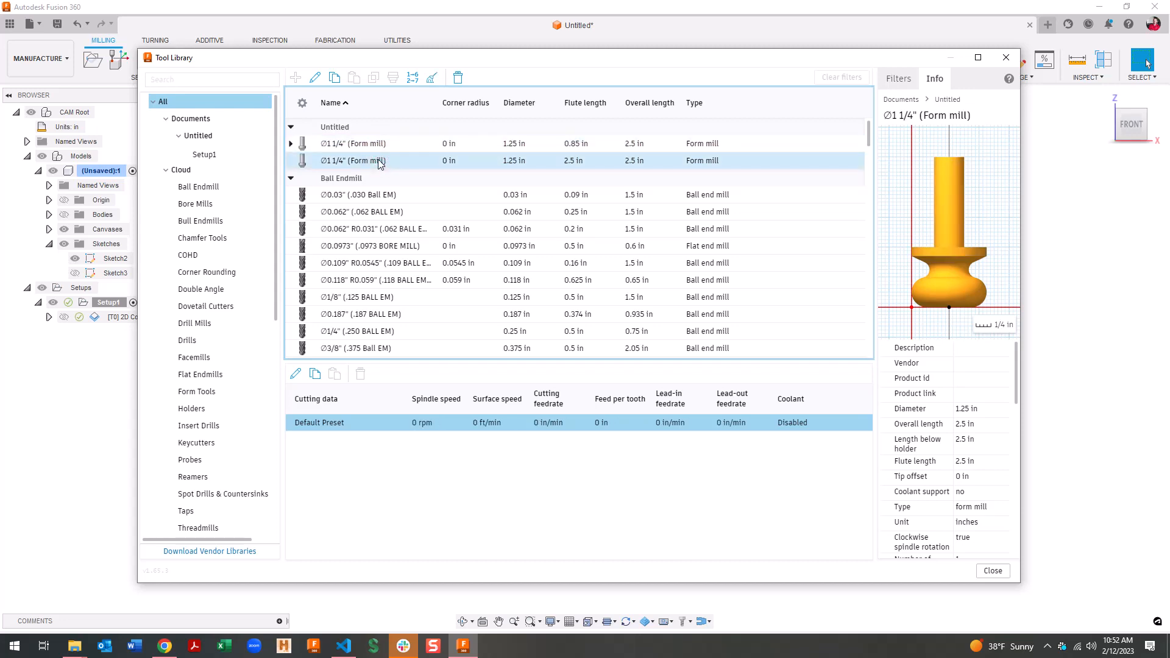
click(991, 572)
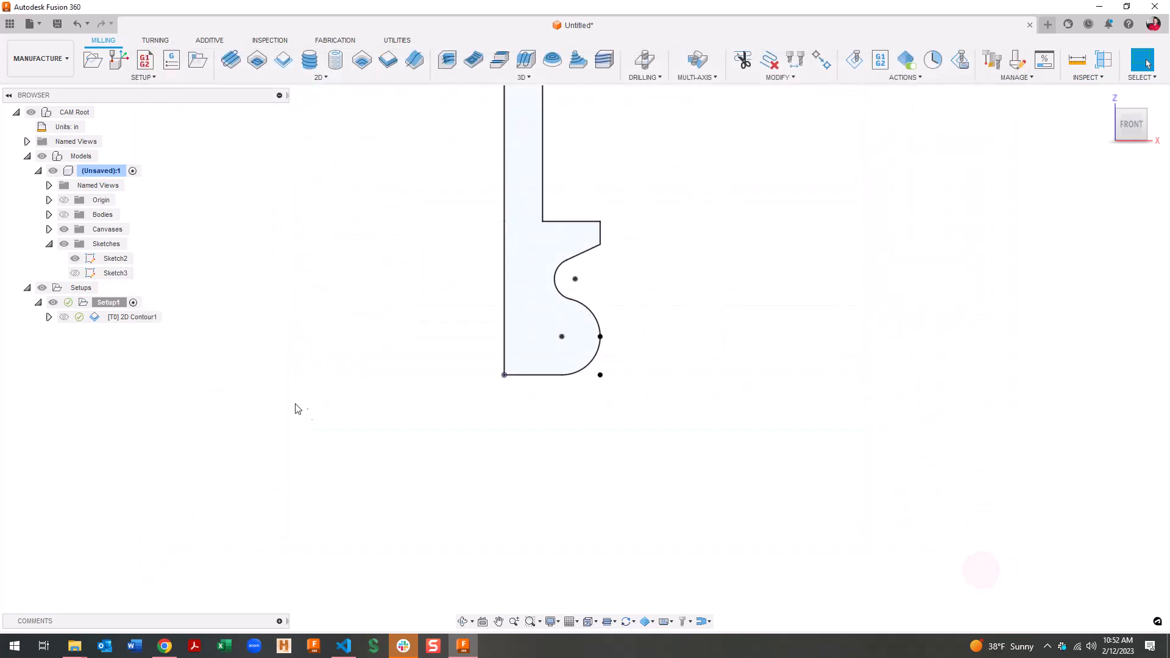
click(64, 215)
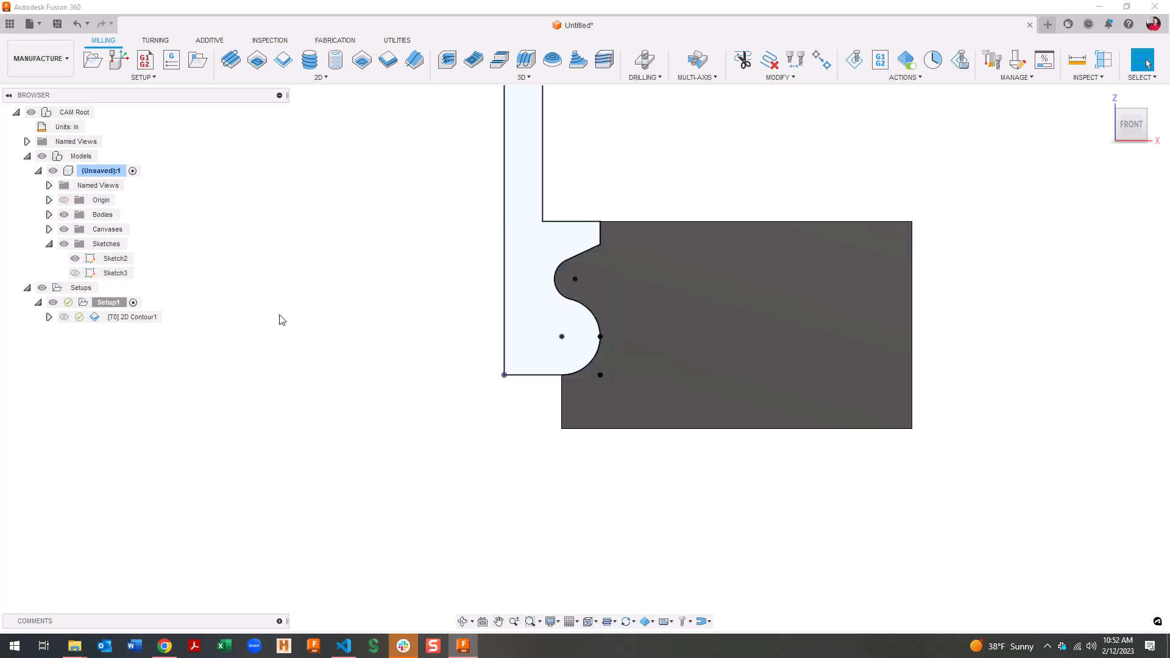
click(148, 318)
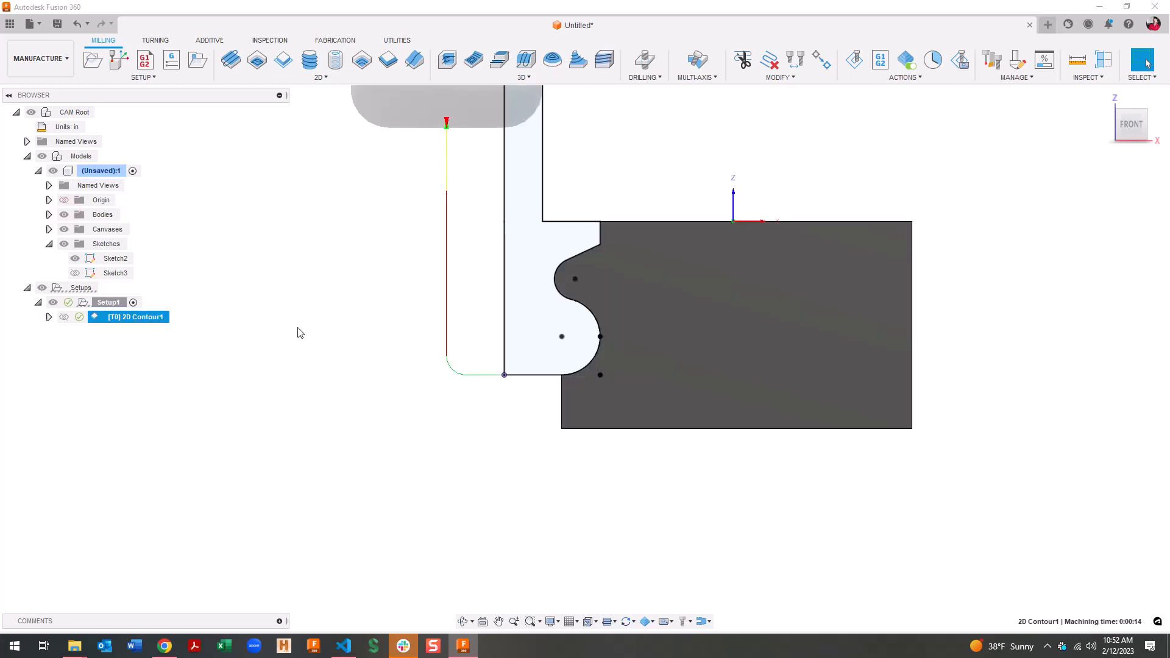